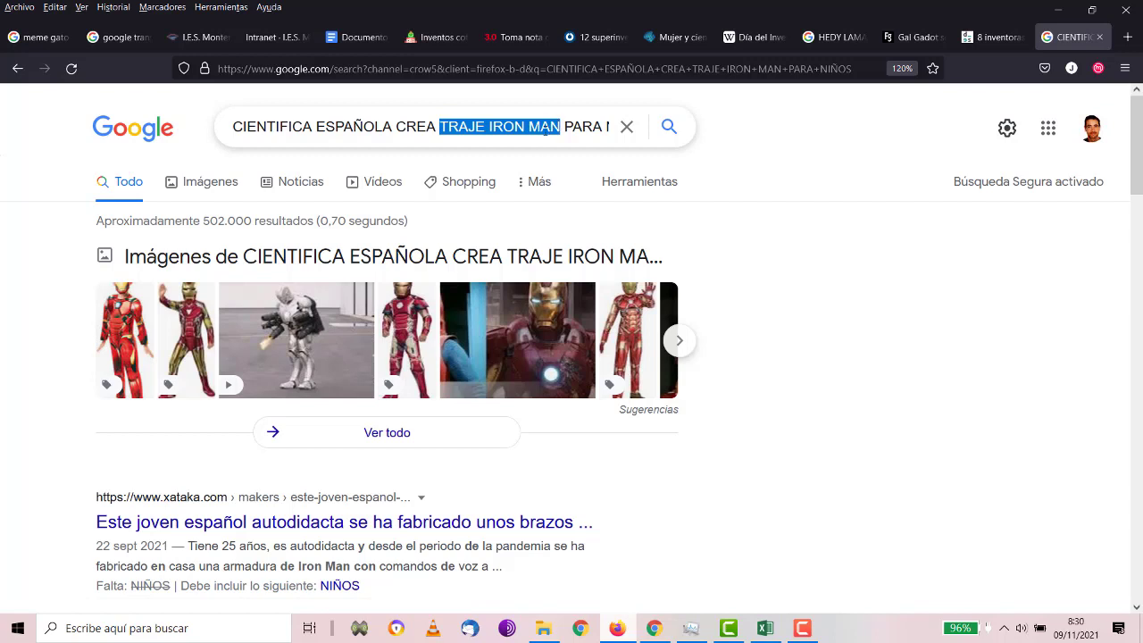
Step: Replace "TRAJE IRON MAN" with "EXOESQUELETO" in the Google query and search again
{"action": "type", "text": "EN"}
{"action": "type", "text": "XOESQU"}
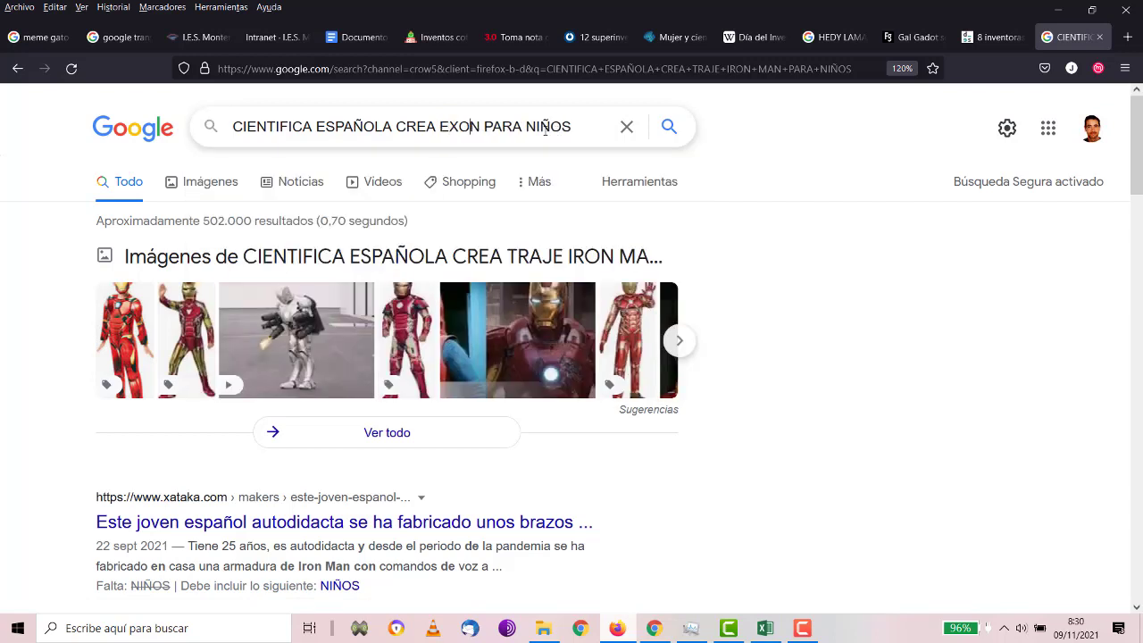
{"action": "type", "text": "LETO"}
{"action": "key", "text": "Delete"}
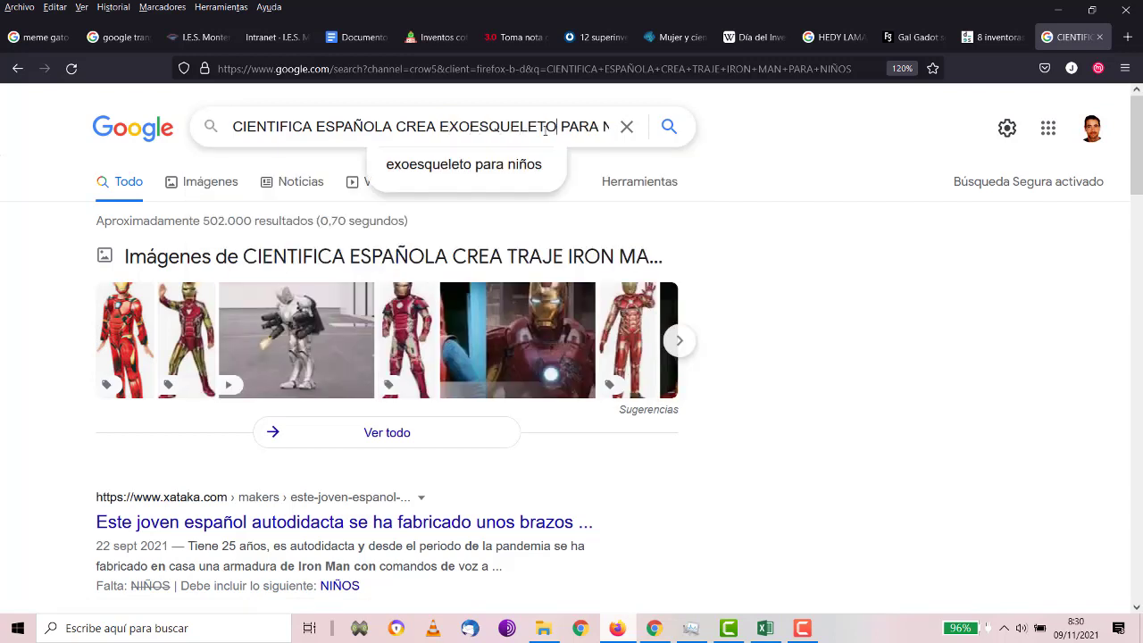
{"action": "key", "text": "Return"}
{"action": "scroll", "coordinate": [446, 143], "scroll_direction": "down", "scroll_amount": 2}
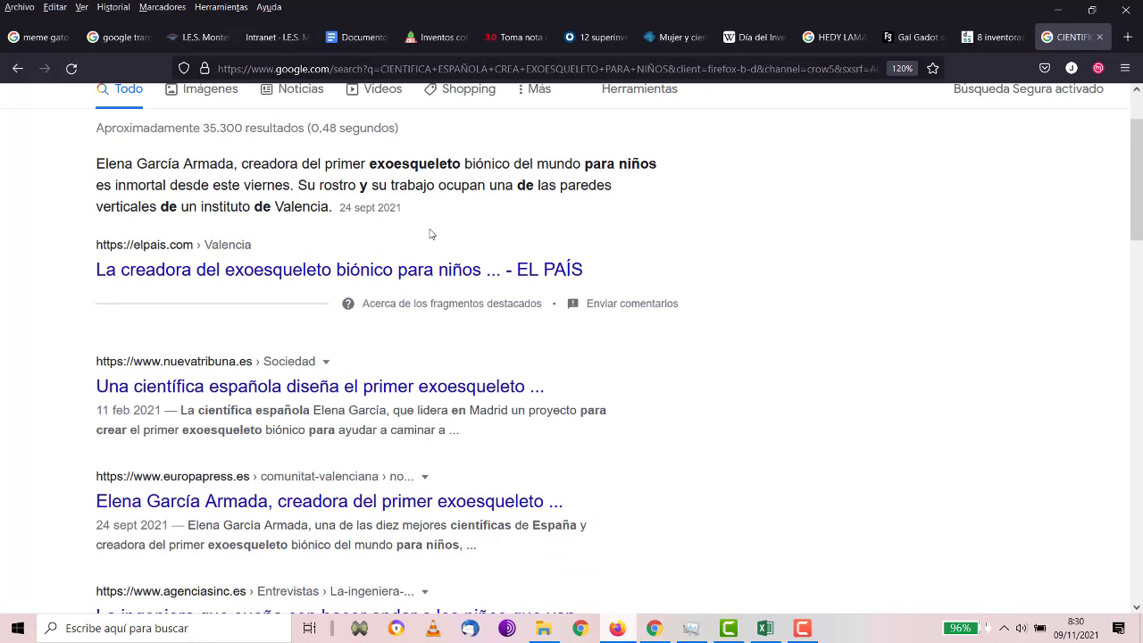
Step: Open the El País article about the creator of the bionic exoskeleton for children and look for the scientist's name
{"action": "left_click", "coordinate": [430, 268]}
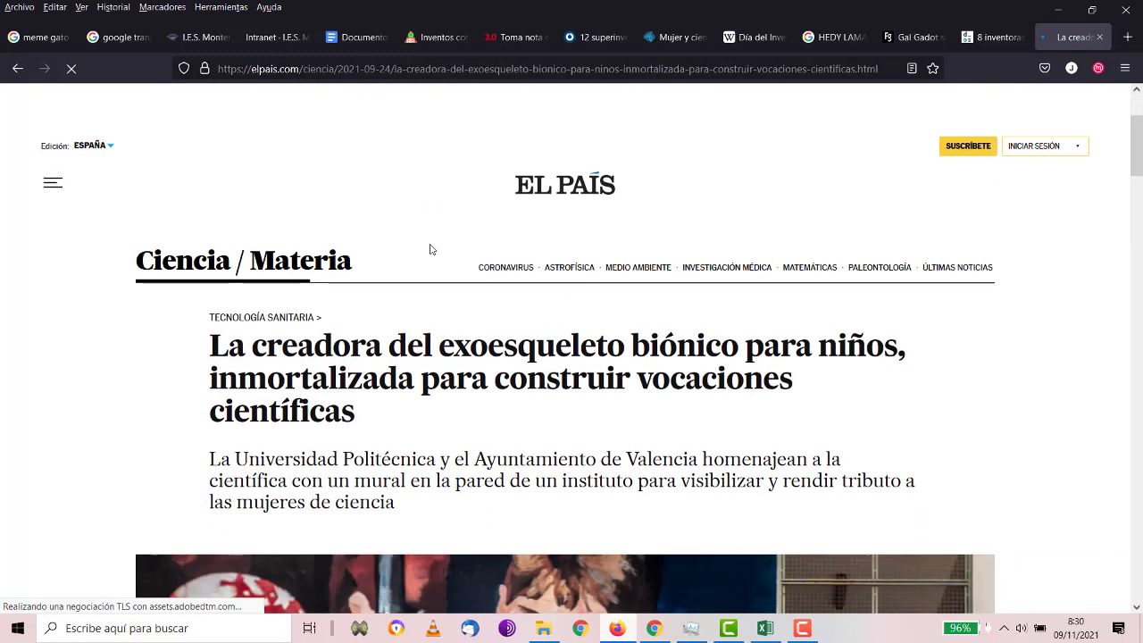
{"action": "scroll", "coordinate": [430, 249], "scroll_direction": "down", "scroll_amount": 7}
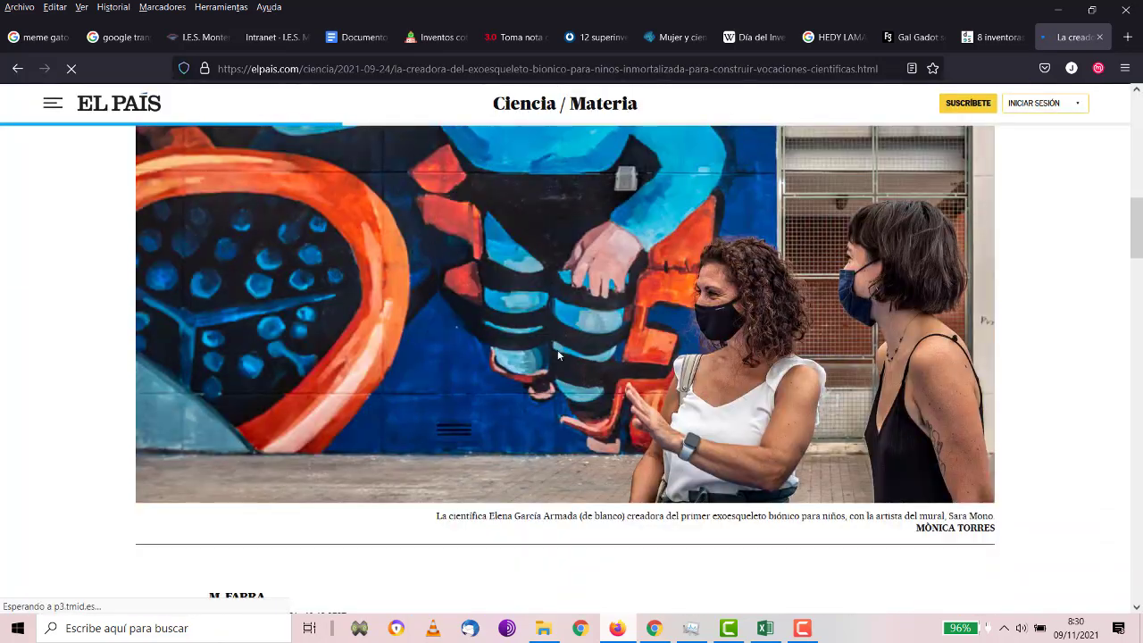
{"action": "scroll", "coordinate": [660, 451], "scroll_direction": "down", "scroll_amount": 13}
{"action": "scroll", "coordinate": [659, 451], "scroll_direction": "down", "scroll_amount": 6}
{"action": "scroll", "coordinate": [661, 428], "scroll_direction": "up", "scroll_amount": 20}
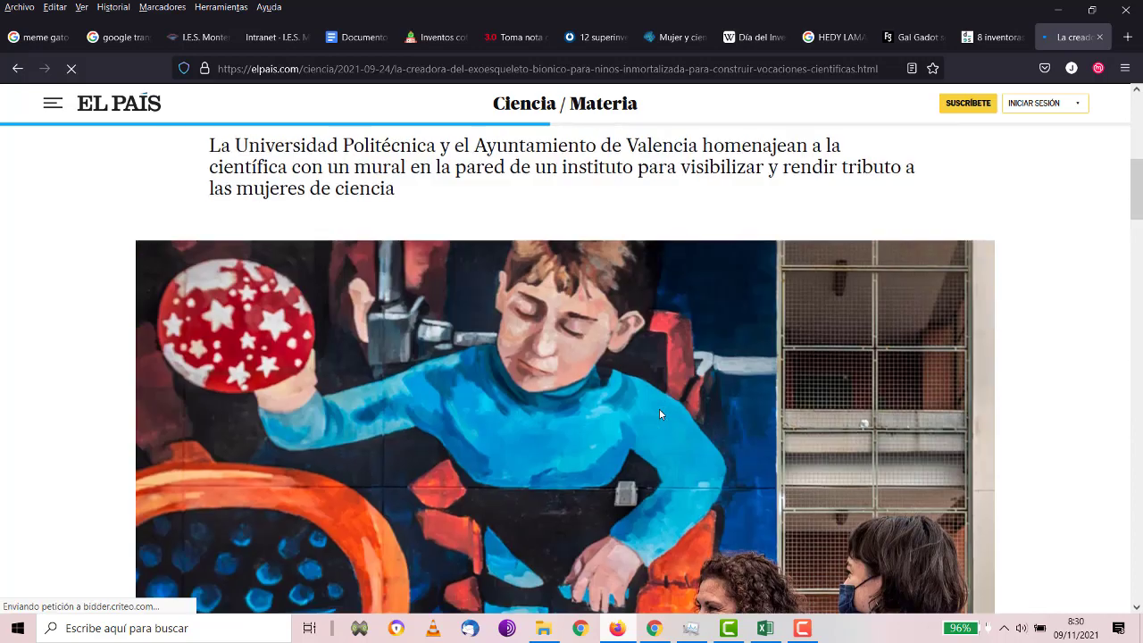
{"action": "scroll", "coordinate": [661, 415], "scroll_direction": "up", "scroll_amount": 5}
{"action": "left_click", "coordinate": [652, 70]}
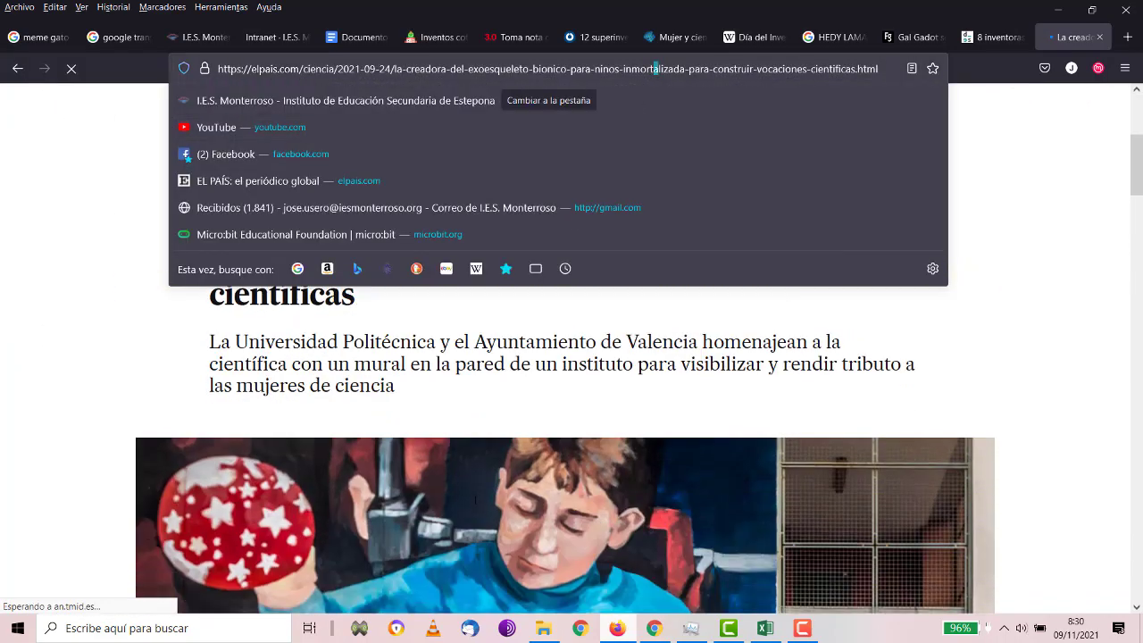
{"action": "left_click", "coordinate": [555, 432]}
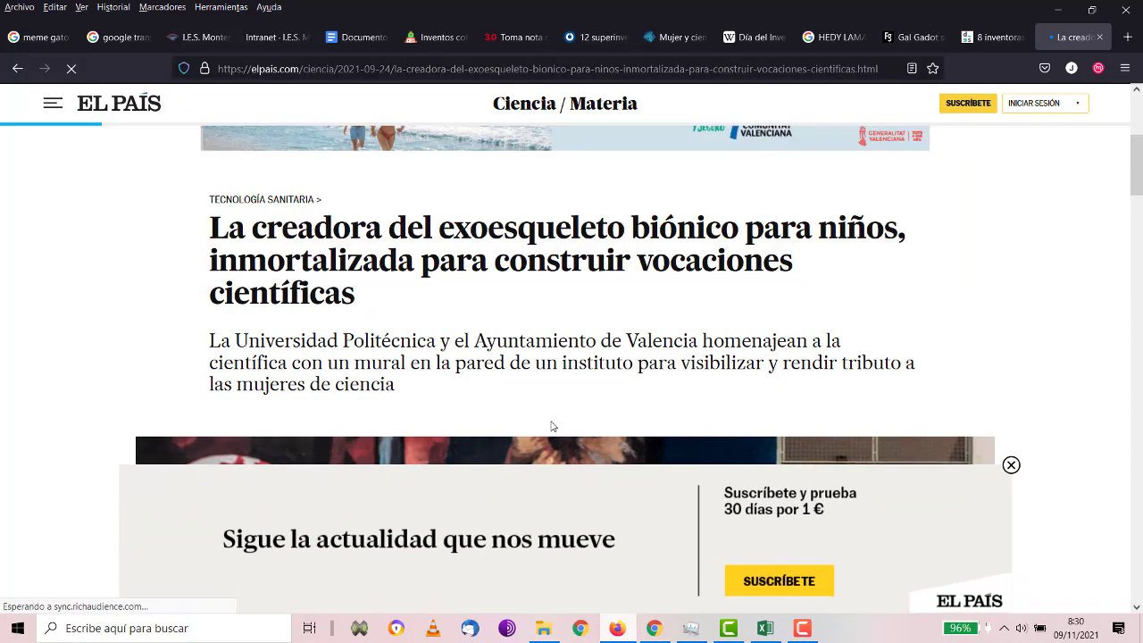
{"action": "scroll", "coordinate": [552, 426], "scroll_direction": "down", "scroll_amount": 7}
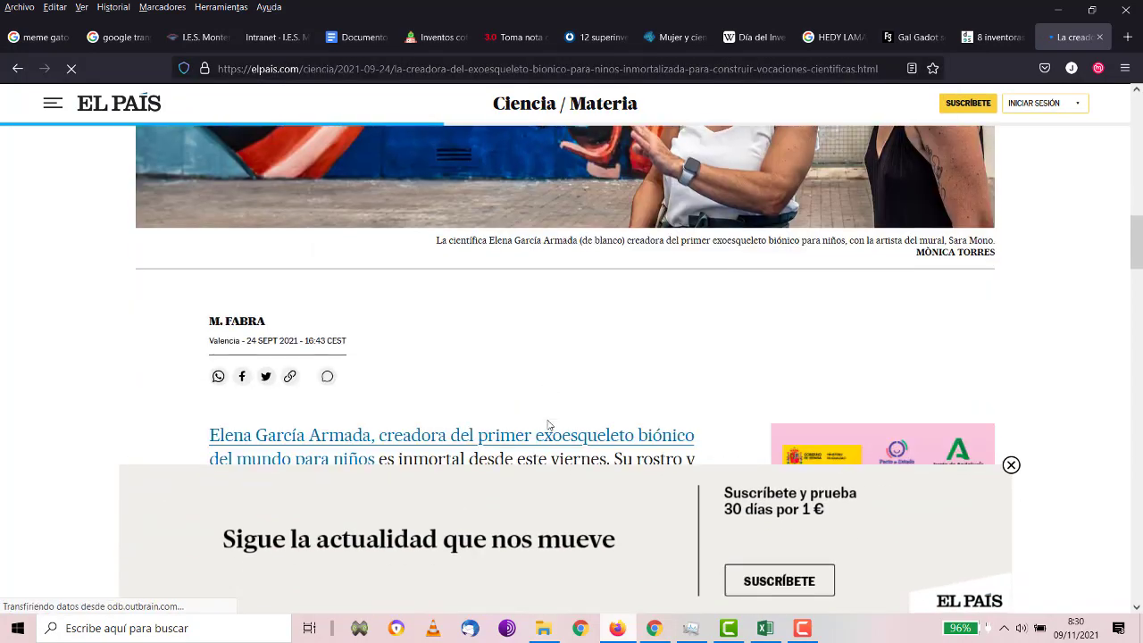
{"action": "scroll", "coordinate": [548, 425], "scroll_direction": "down", "scroll_amount": 2}
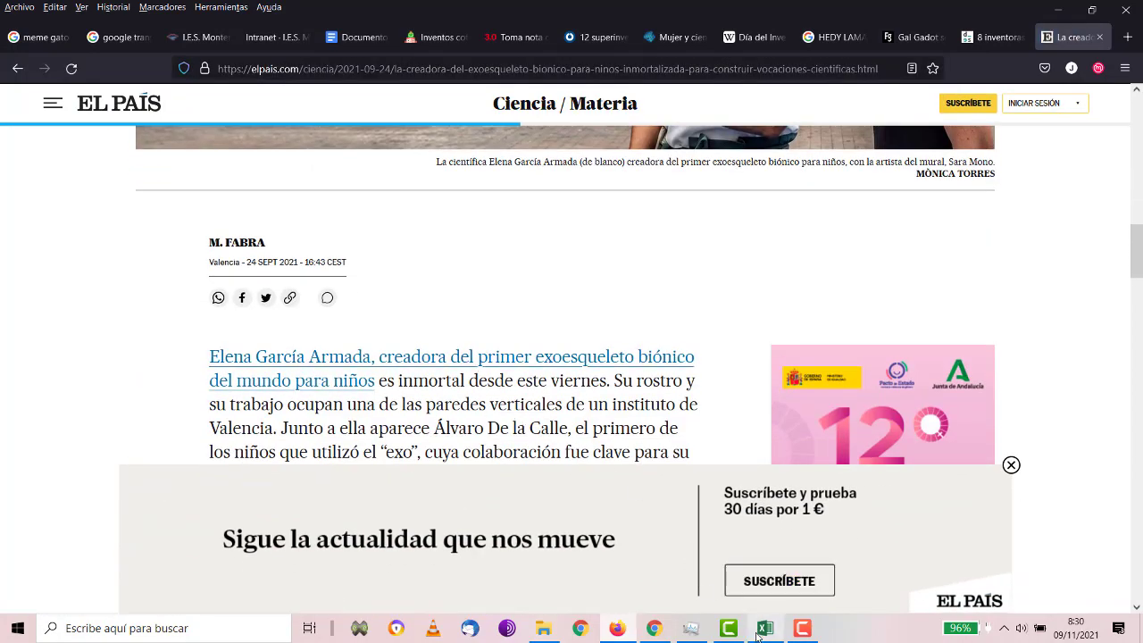
Step: Switch to Excel and enter "Elena García Armada" in cell Y19 of the 4ESO-FG sheet
{"action": "left_click", "coordinate": [764, 628]}
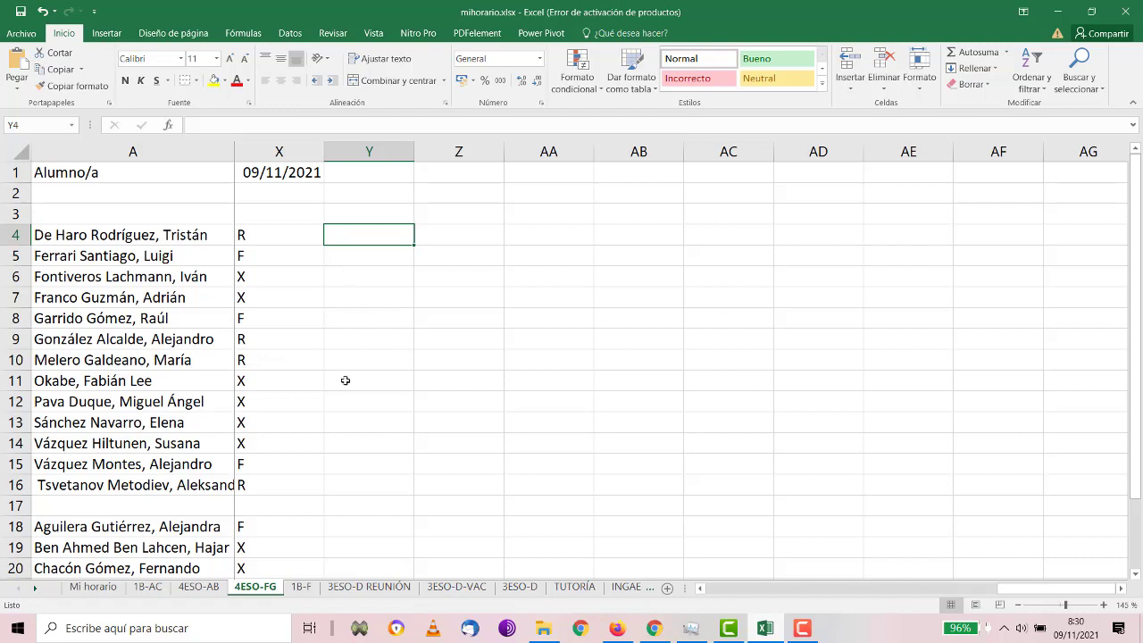
{"action": "left_click", "coordinate": [360, 546]}
{"action": "type", "text": "e"}
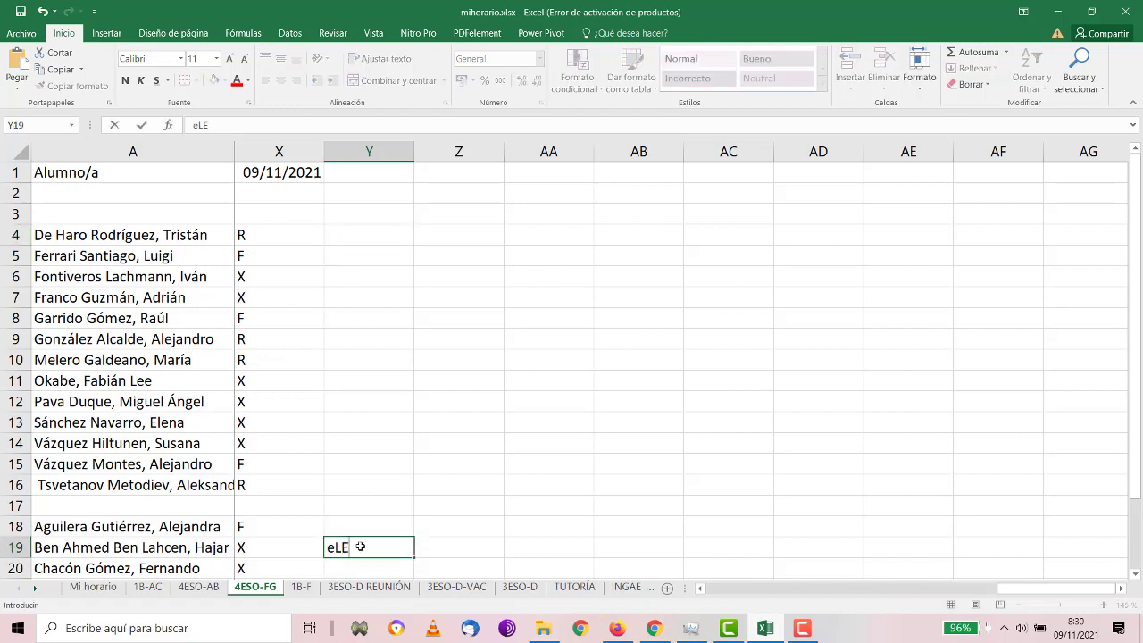
{"action": "key", "text": "Caps_Lock"}
{"action": "key", "text": "BackSpace"}
{"action": "type", "text": "E"}
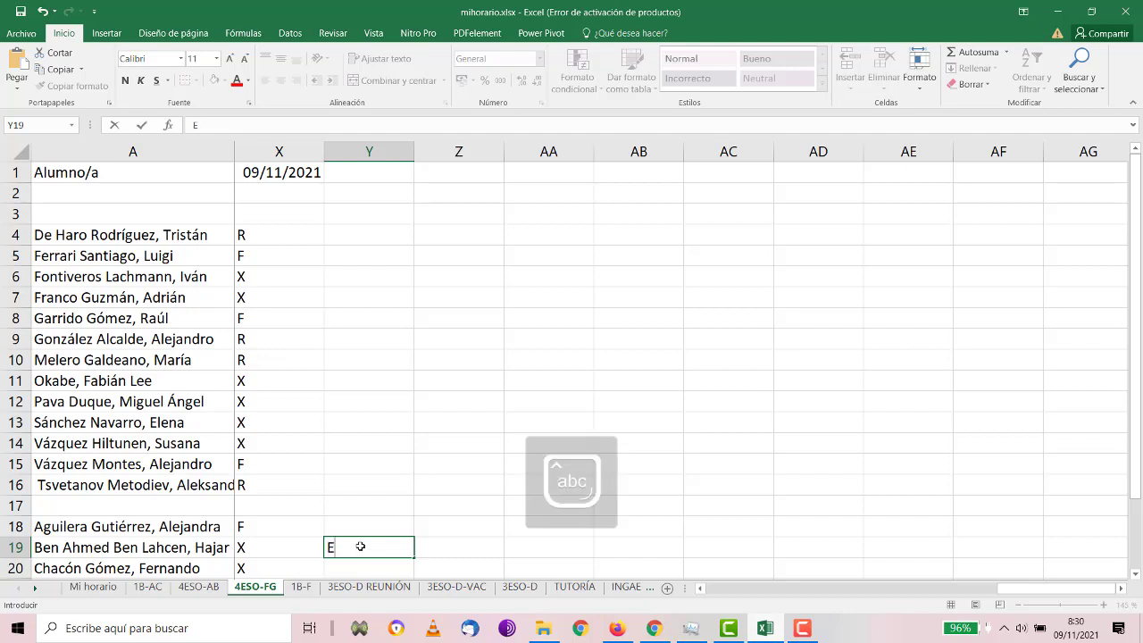
{"action": "type", "text": "lenar G"}
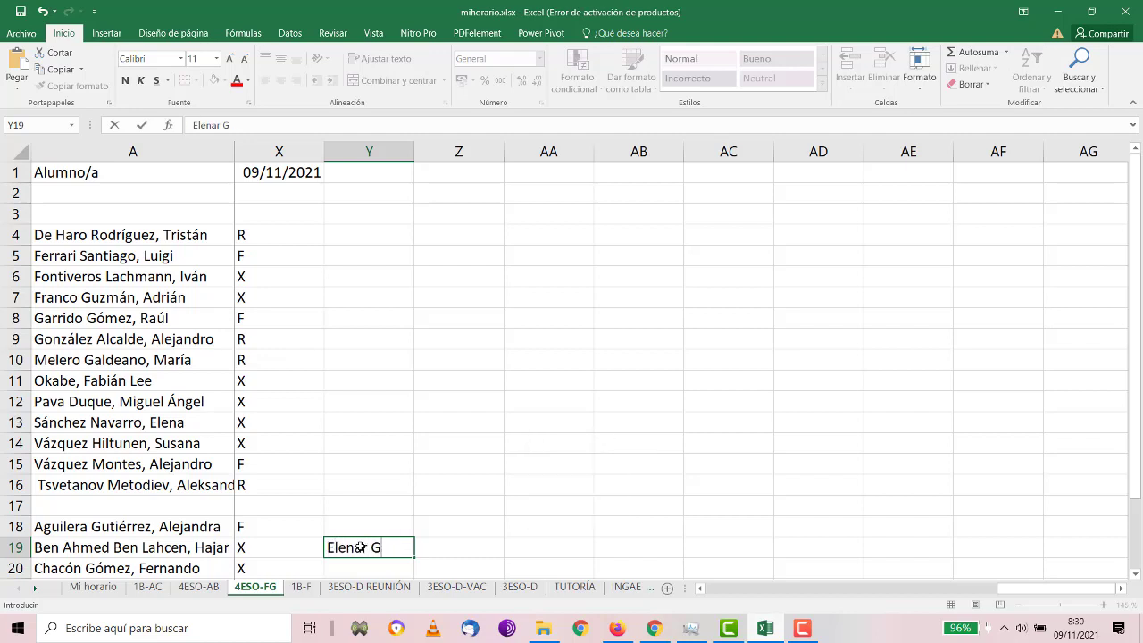
{"action": "type", "text": " García Armada"}
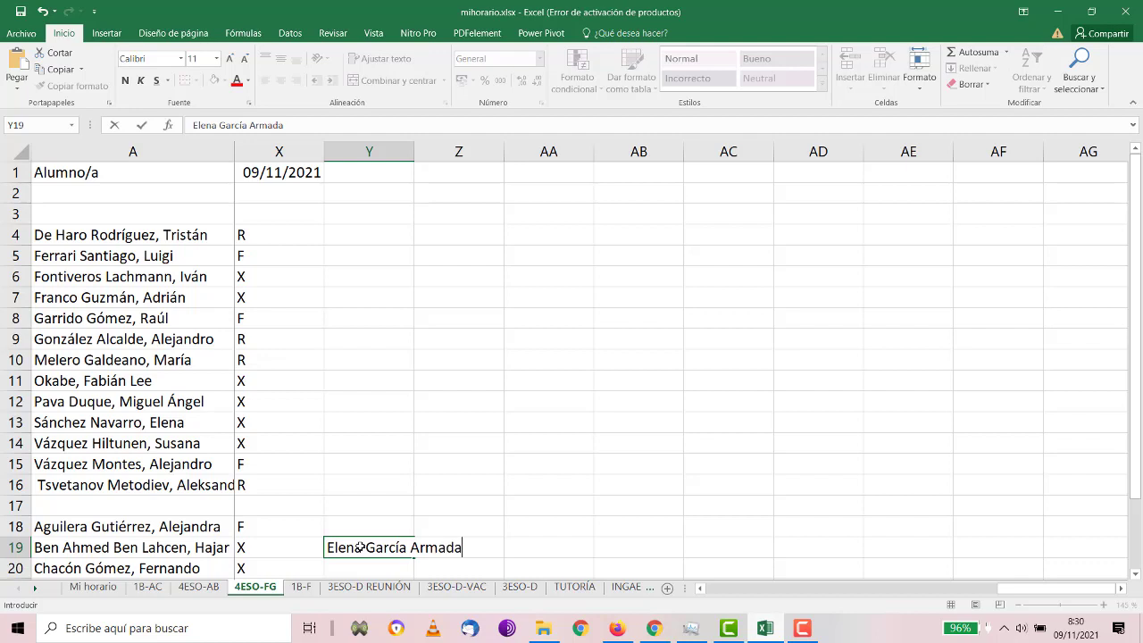
{"action": "key", "text": "Return"}
Step: Widen column Y to fit the entered name and save the workbook
{"action": "left_click_drag", "start_coordinate": [416, 151], "coordinate": [476, 151]}
{"action": "left_click", "coordinate": [21, 13]}
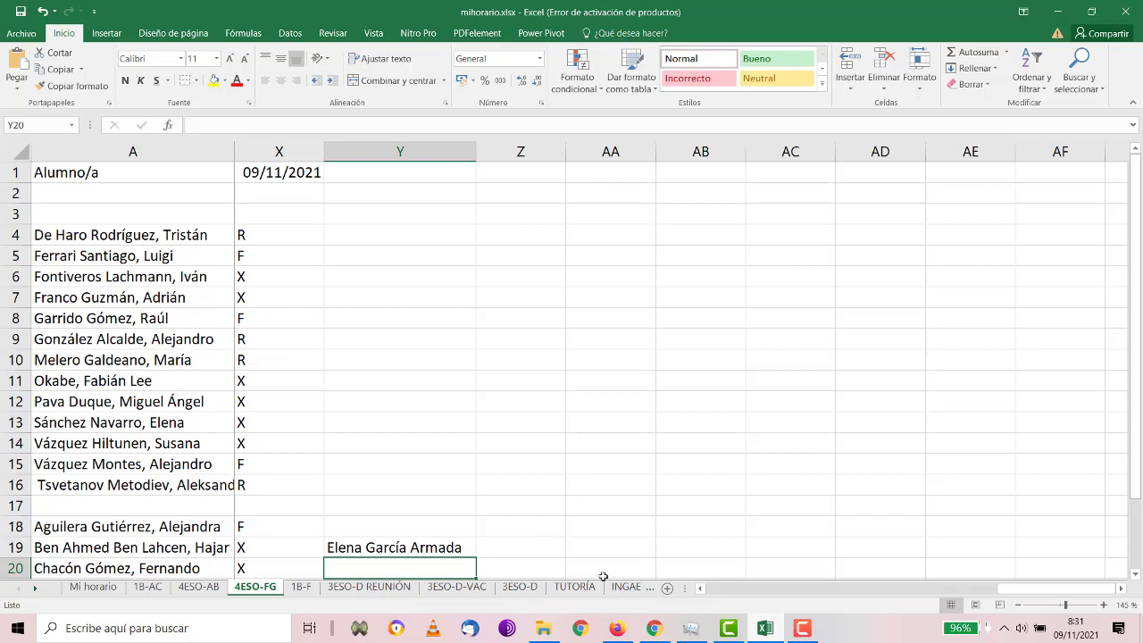
Step: Switch to Firefox, accept the privacy notice on the Sapos y Princesas article about women's inventions and skim its beginning
{"action": "left_click", "coordinate": [617, 628]}
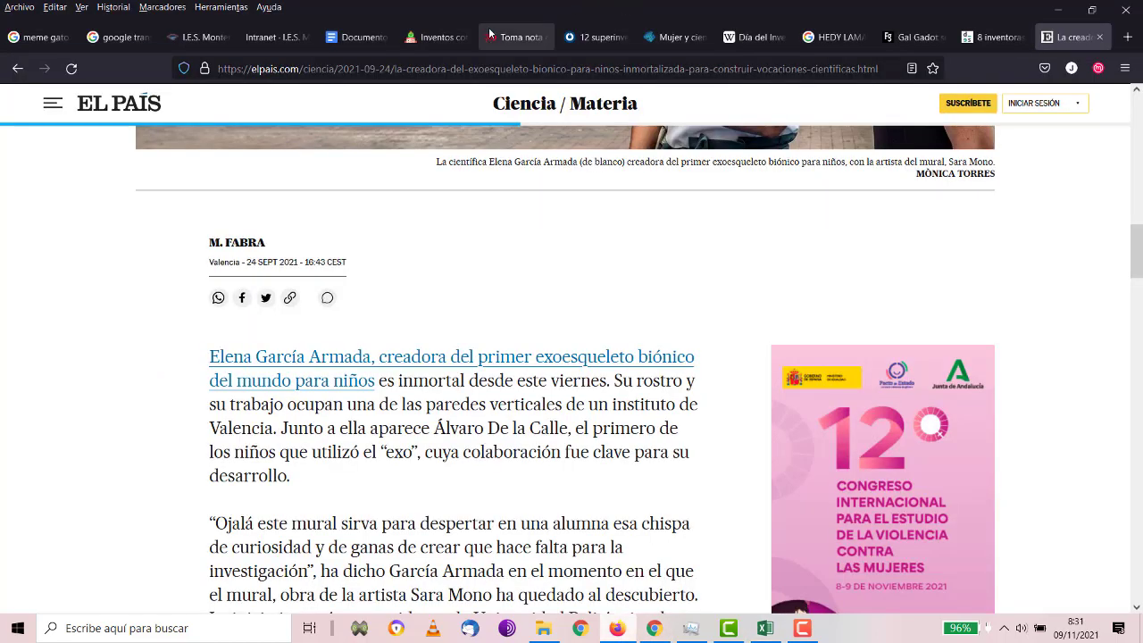
{"action": "left_click", "coordinate": [420, 37]}
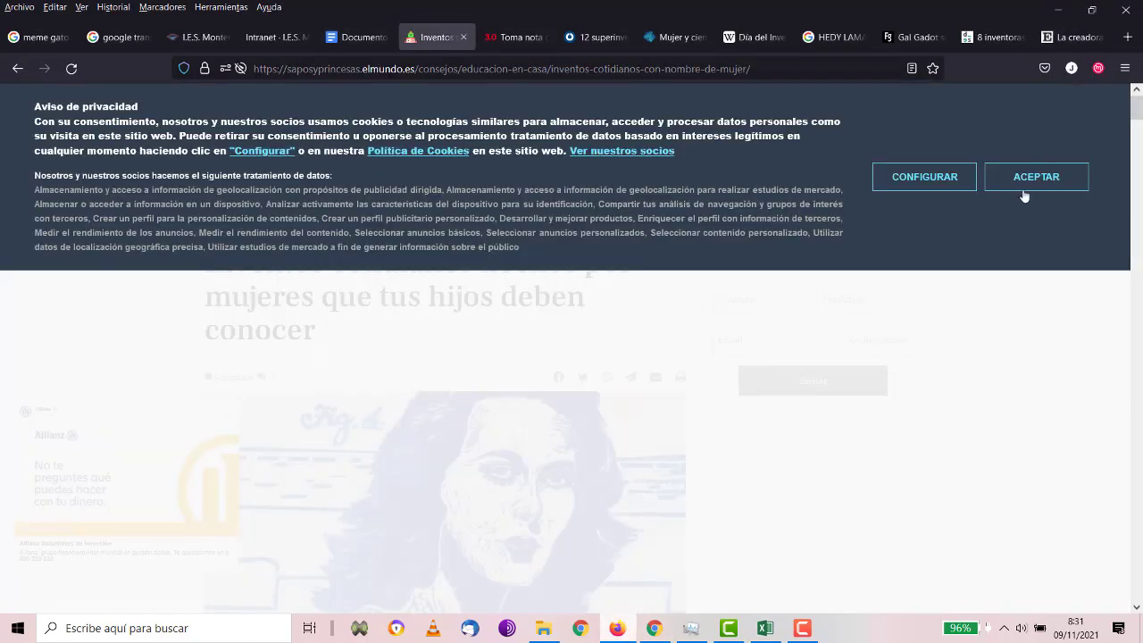
{"action": "left_click", "coordinate": [1036, 175]}
{"action": "scroll", "coordinate": [574, 339], "scroll_direction": "down", "scroll_amount": 3}
{"action": "scroll", "coordinate": [575, 338], "scroll_direction": "down", "scroll_amount": 2}
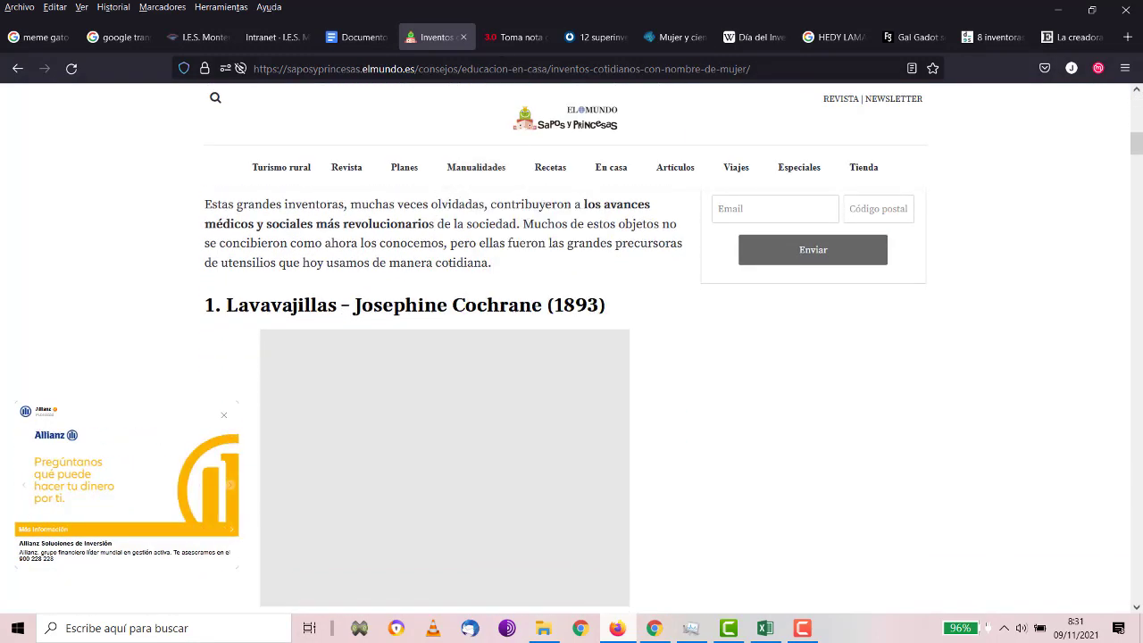
Step: Copy the heading "Ángela Ruiz Robles" from the article on five Spanish women inventors and switch to Excel
{"action": "left_click", "coordinate": [512, 41]}
{"action": "scroll", "coordinate": [513, 352], "scroll_direction": "down", "scroll_amount": 7}
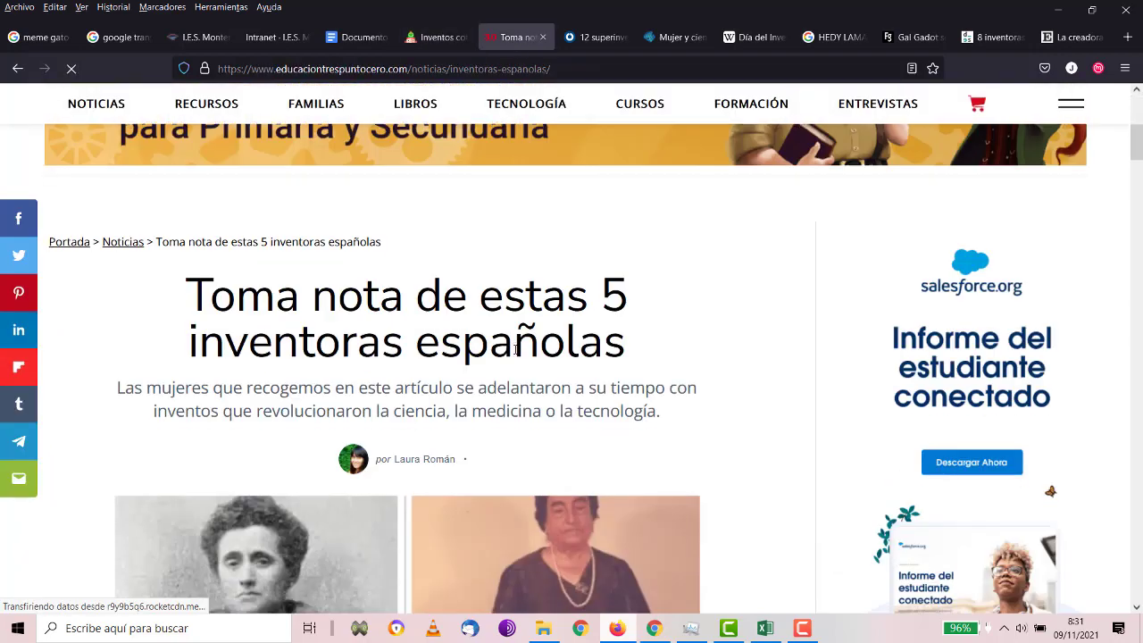
{"action": "scroll", "coordinate": [514, 354], "scroll_direction": "down", "scroll_amount": 10}
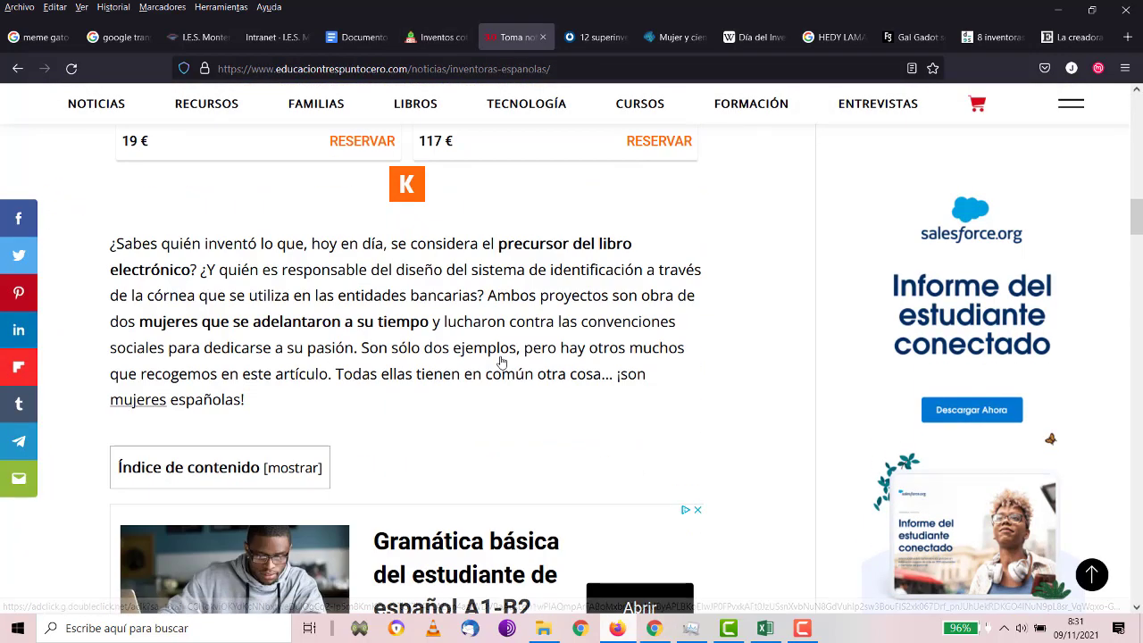
{"action": "scroll", "coordinate": [501, 354], "scroll_direction": "down", "scroll_amount": 3}
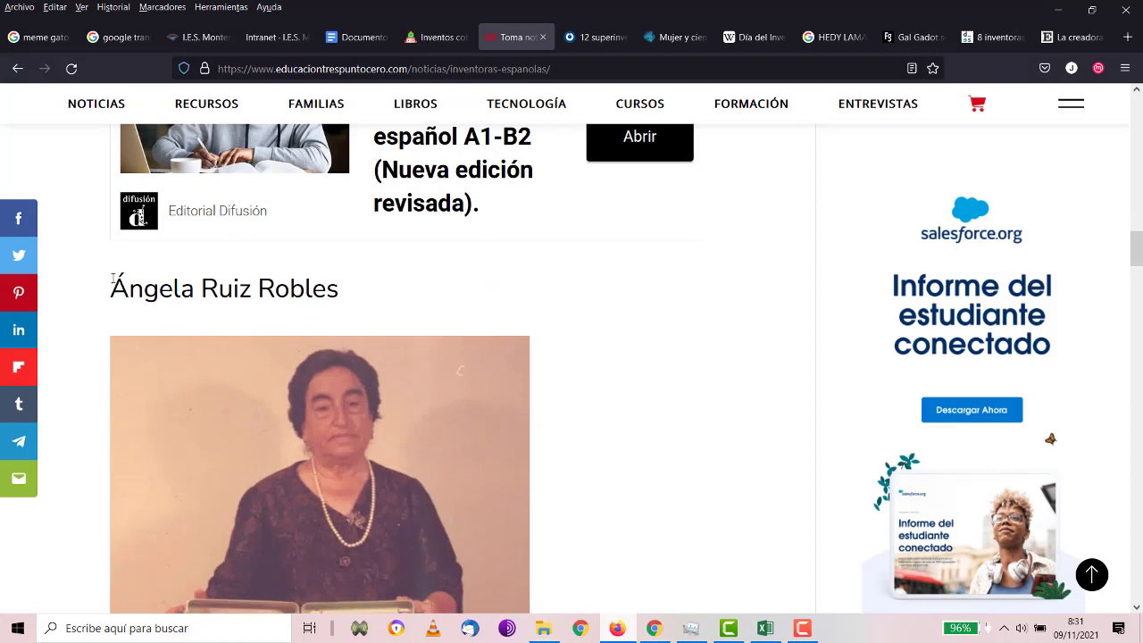
{"action": "triple_click", "coordinate": [203, 288]}
{"action": "key", "text": "ctrl+c"}
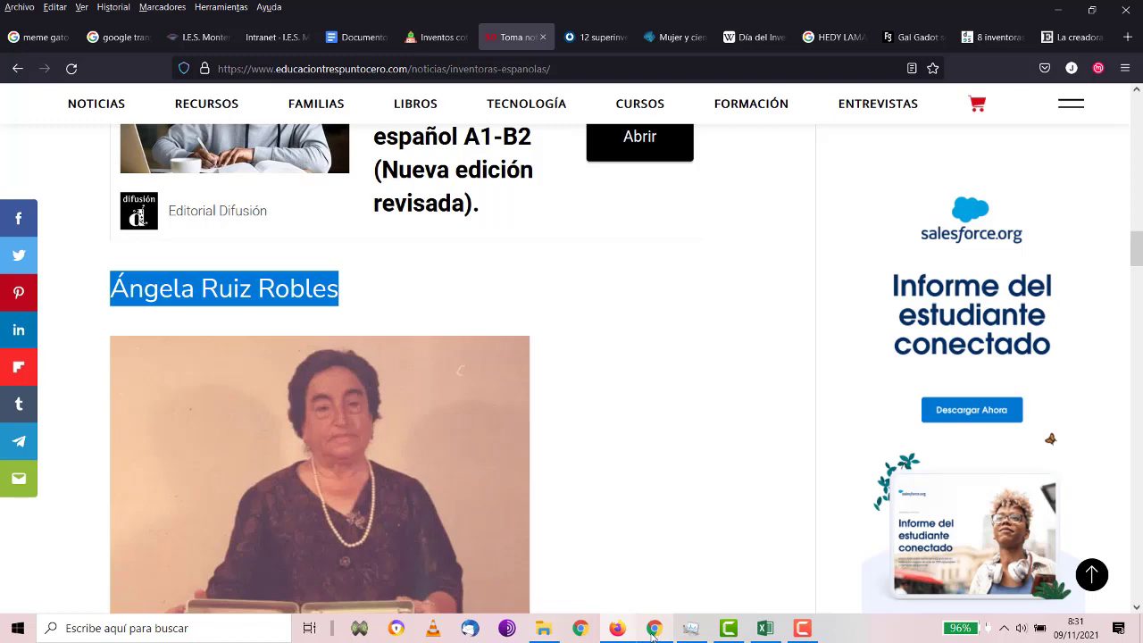
{"action": "left_click", "coordinate": [617, 629]}
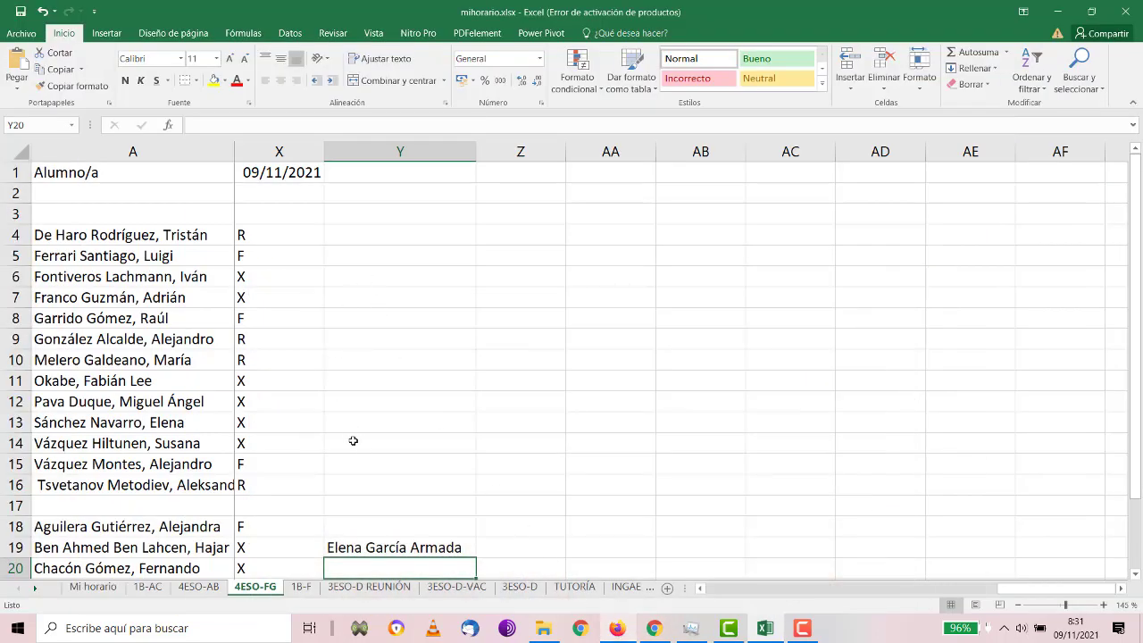
{"action": "scroll", "coordinate": [352, 439], "scroll_direction": "down", "scroll_amount": 2}
{"action": "key", "text": "ctrl+v"}
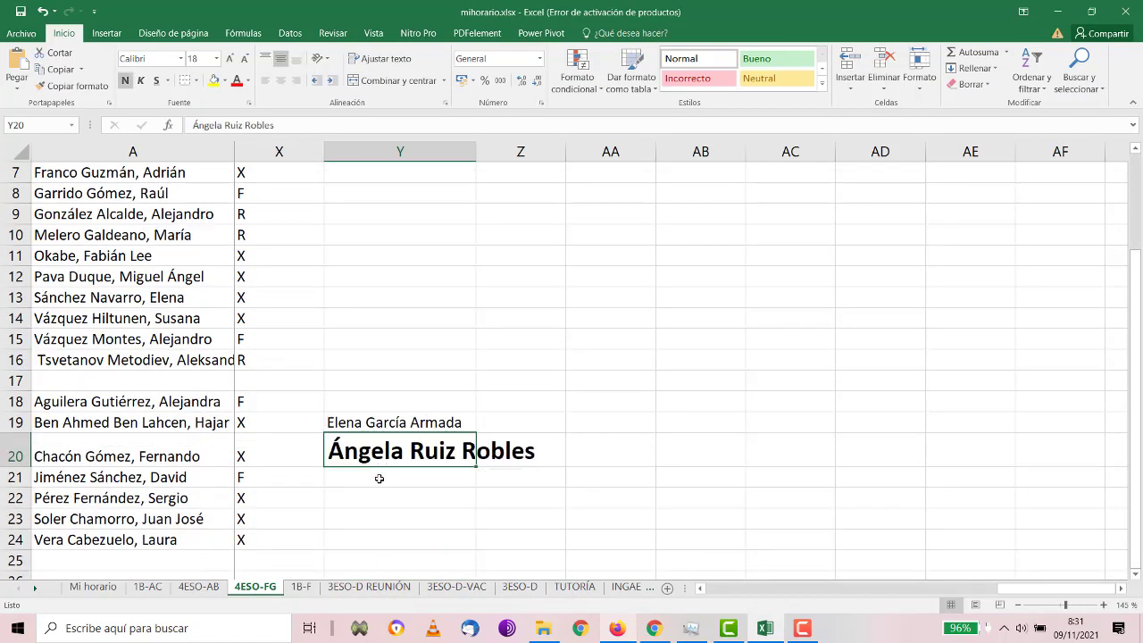
{"action": "key", "text": "ctrl+z"}
{"action": "key", "text": "ctrl+v"}
{"action": "left_click", "coordinate": [17, 90]}
{"action": "left_click", "coordinate": [42, 129]}
{"action": "key", "text": "ctrl+z"}
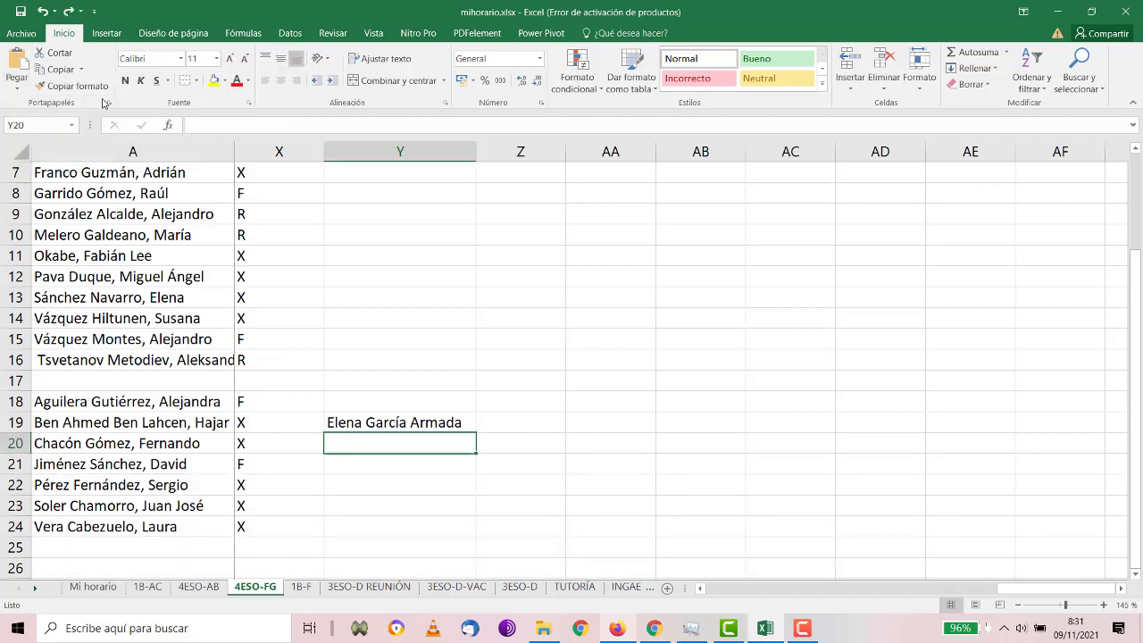
Step: Paste "Ángela Ruiz Robles" into cell Y20 without the web page's formatting
{"action": "left_click", "coordinate": [17, 89]}
{"action": "left_click", "coordinate": [44, 125]}
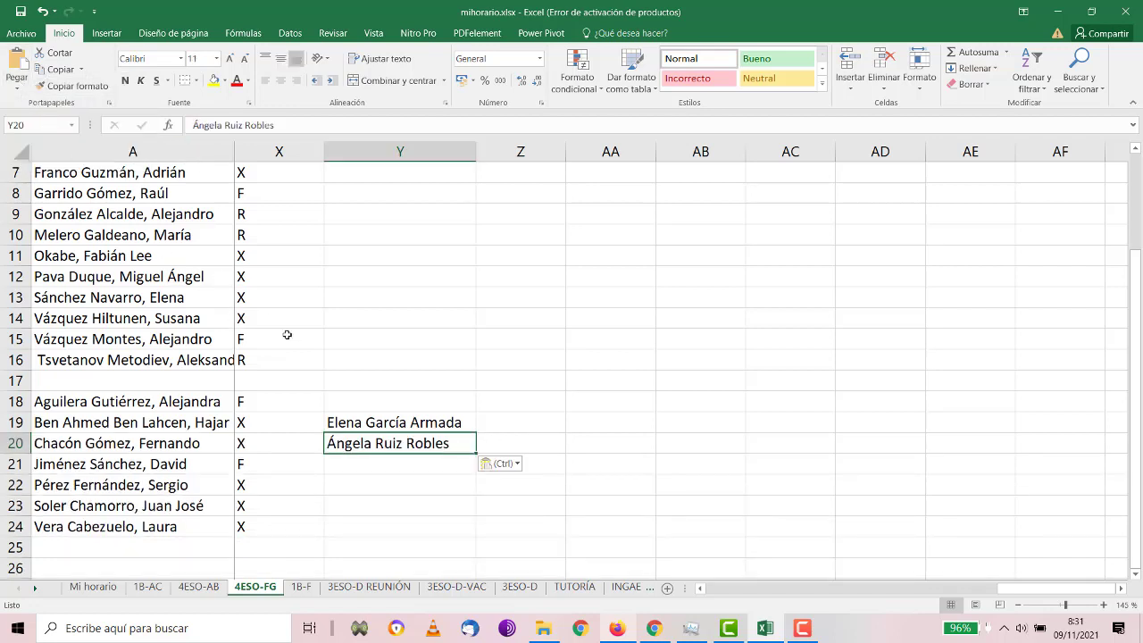
Step: Duplicate the unformatted name from cell Y20 into cell Y21
{"action": "left_click", "coordinate": [366, 463]}
{"action": "key", "text": "ctrl+v"}
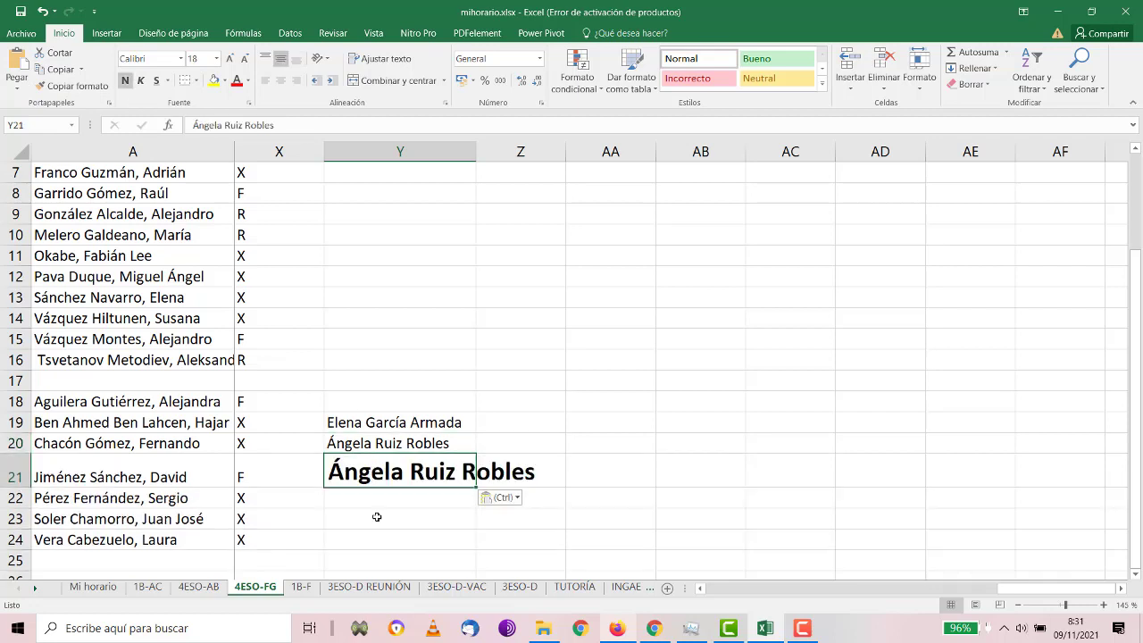
{"action": "key", "text": "ctrl+z"}
{"action": "key", "text": "Up"}
{"action": "key", "text": "ctrl+c"}
{"action": "key", "text": "Down"}
{"action": "key", "text": "ctrl+v"}
{"action": "key", "text": "Down"}
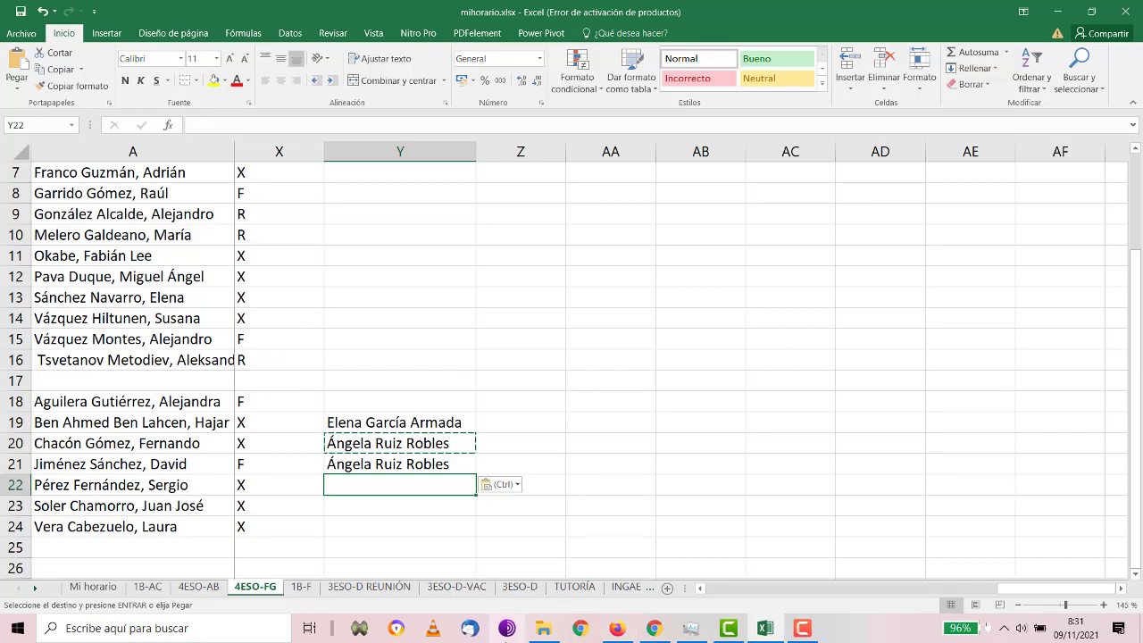
Step: Switch to Firefox and copy the heading "Margarita Salas Falgueras" from the article on five Spanish women inventors
{"action": "left_click", "coordinate": [617, 627]}
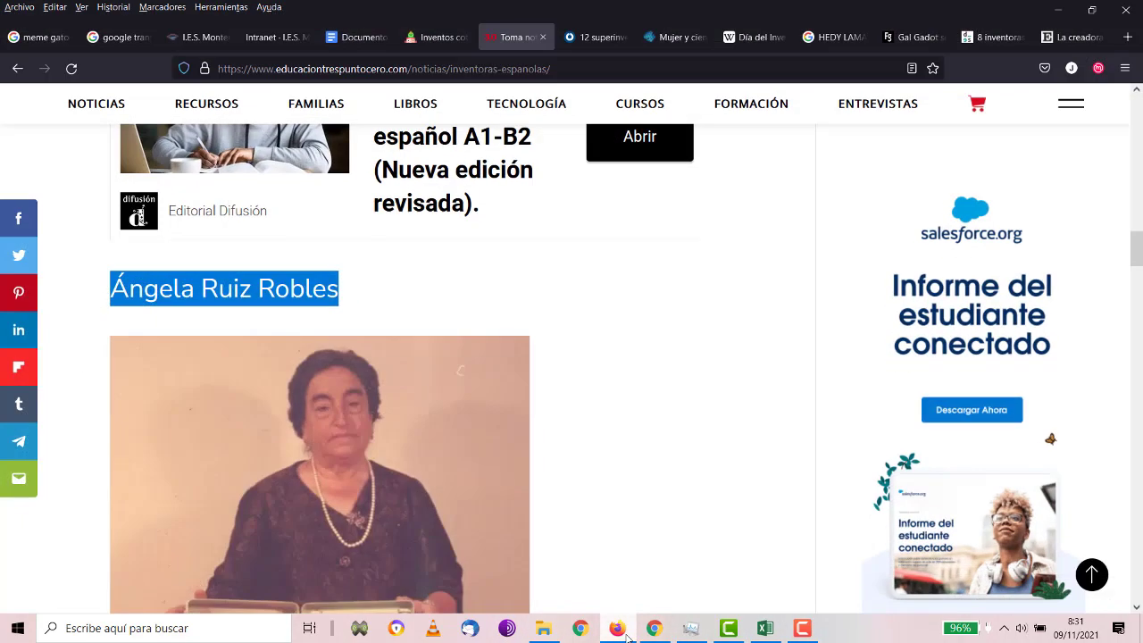
{"action": "scroll", "coordinate": [528, 434], "scroll_direction": "down", "scroll_amount": 15}
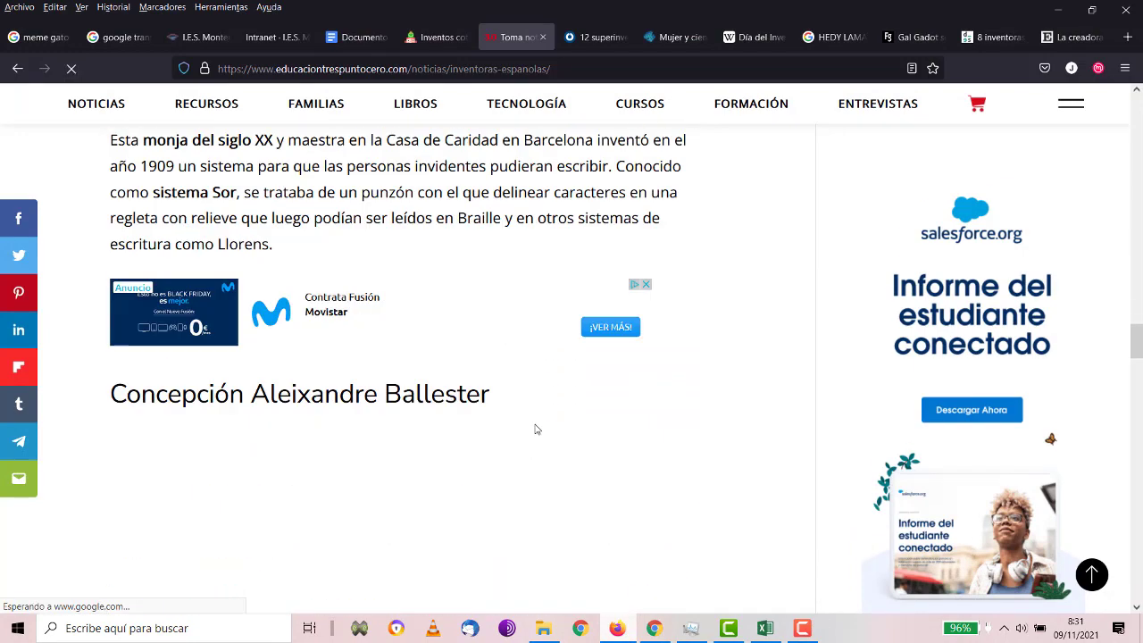
{"action": "scroll", "coordinate": [536, 429], "scroll_direction": "down", "scroll_amount": 10}
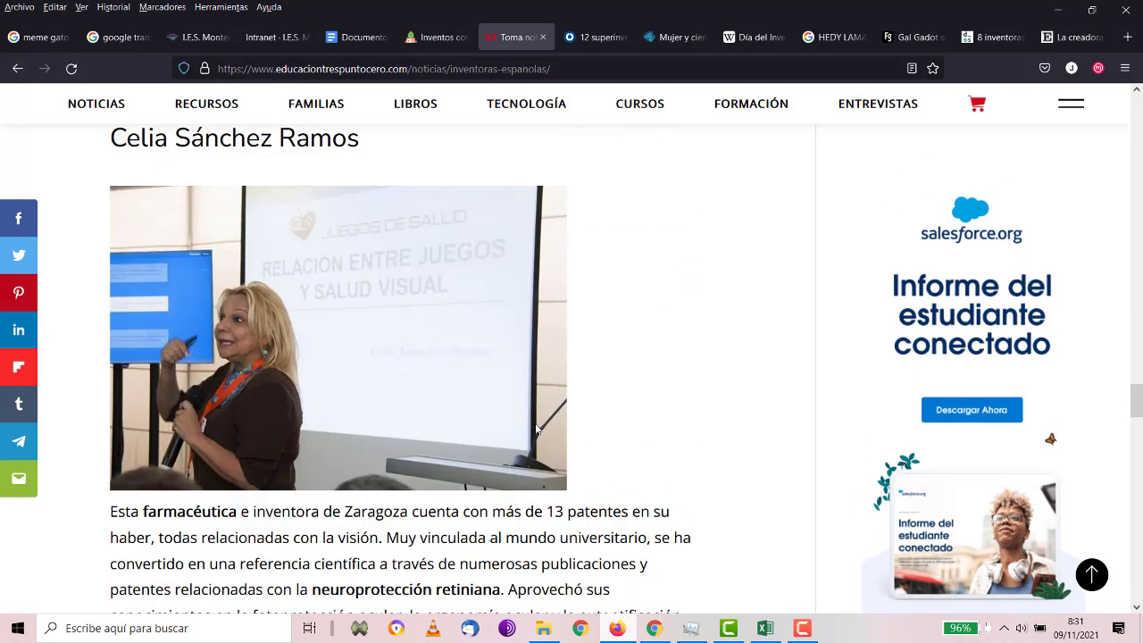
{"action": "scroll", "coordinate": [536, 431], "scroll_direction": "down", "scroll_amount": 2}
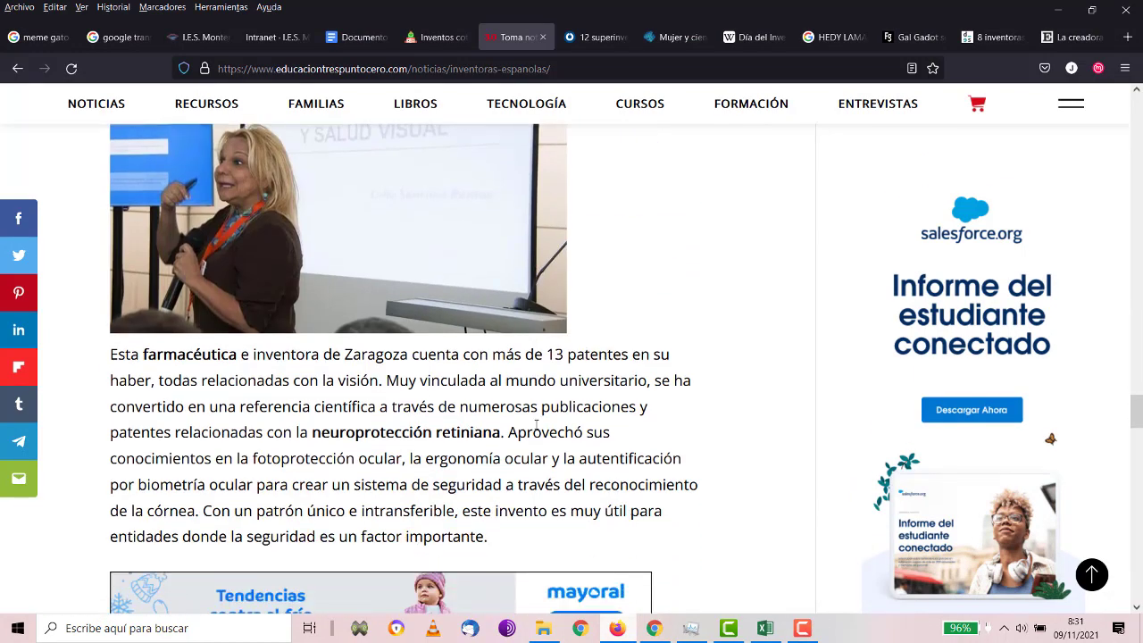
{"action": "scroll", "coordinate": [536, 427], "scroll_direction": "down", "scroll_amount": 13}
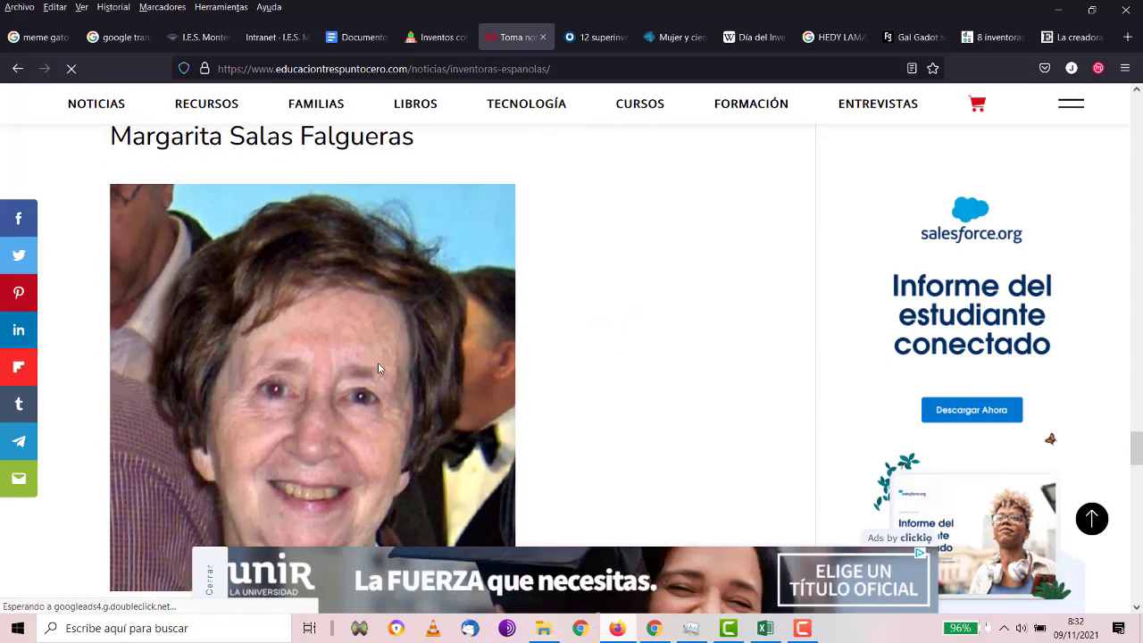
{"action": "left_click_drag", "start_coordinate": [108, 143], "coordinate": [443, 151]}
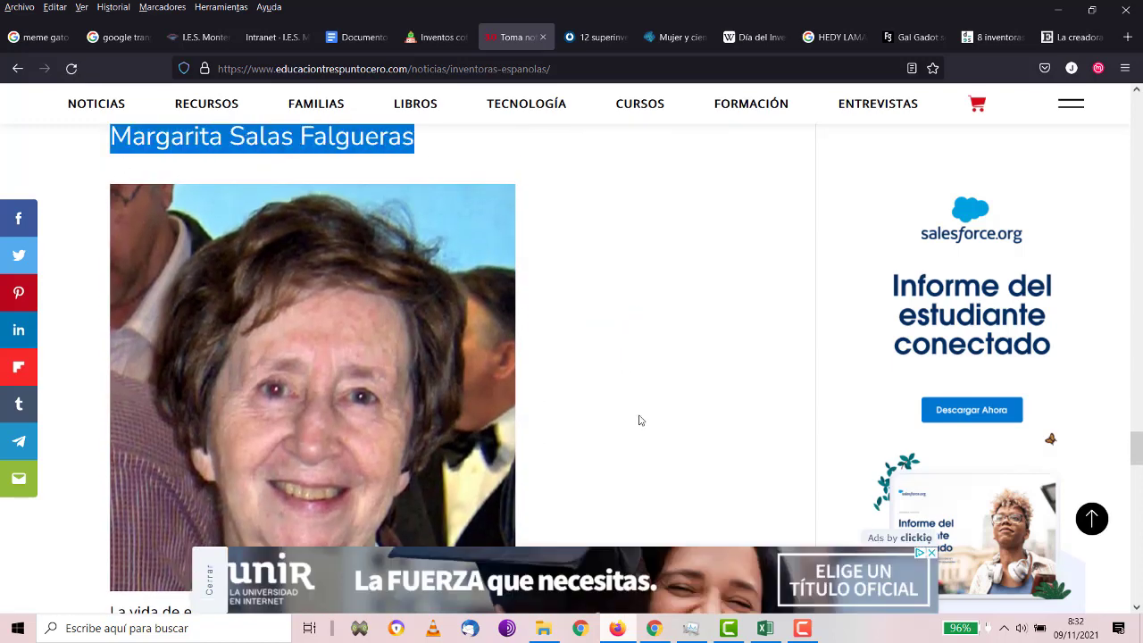
Step: Switch to Excel and paste "Margarita Salas Falgueras" into cells Y22 and Y23 without the web page's formatting
{"action": "left_click", "coordinate": [767, 626]}
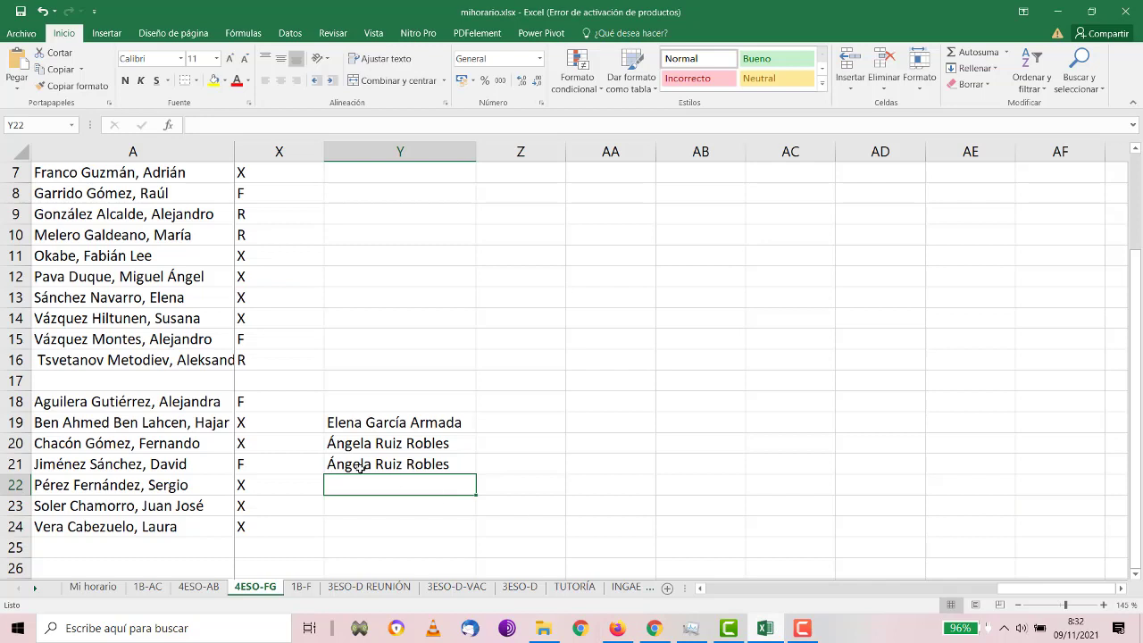
{"action": "left_click", "coordinate": [16, 78]}
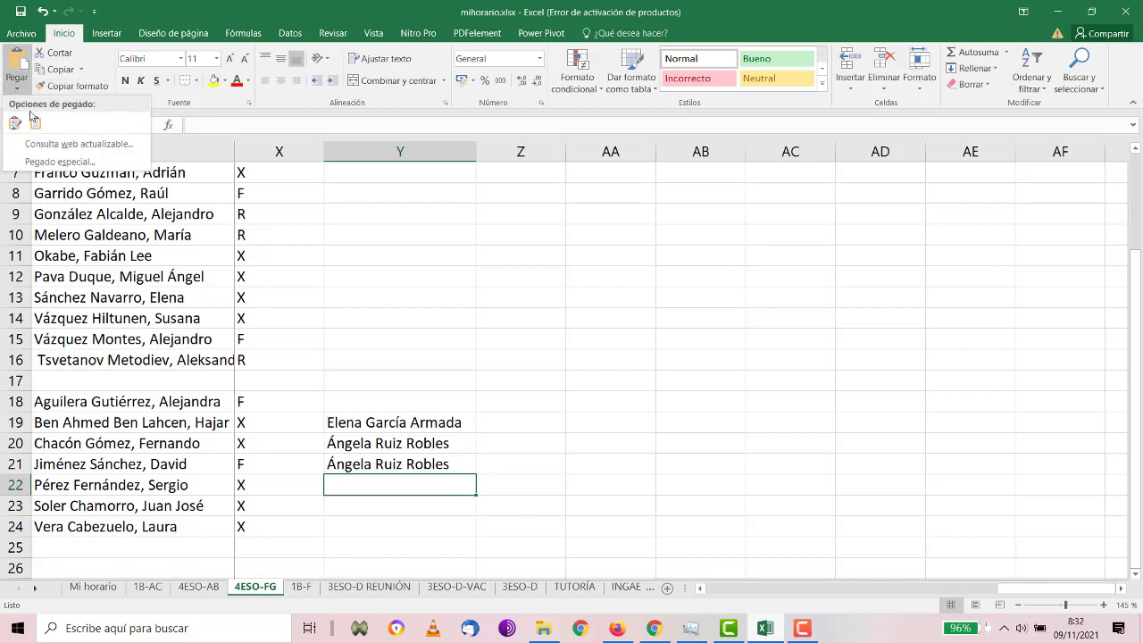
{"action": "left_click", "coordinate": [37, 120]}
{"action": "left_click", "coordinate": [404, 509]}
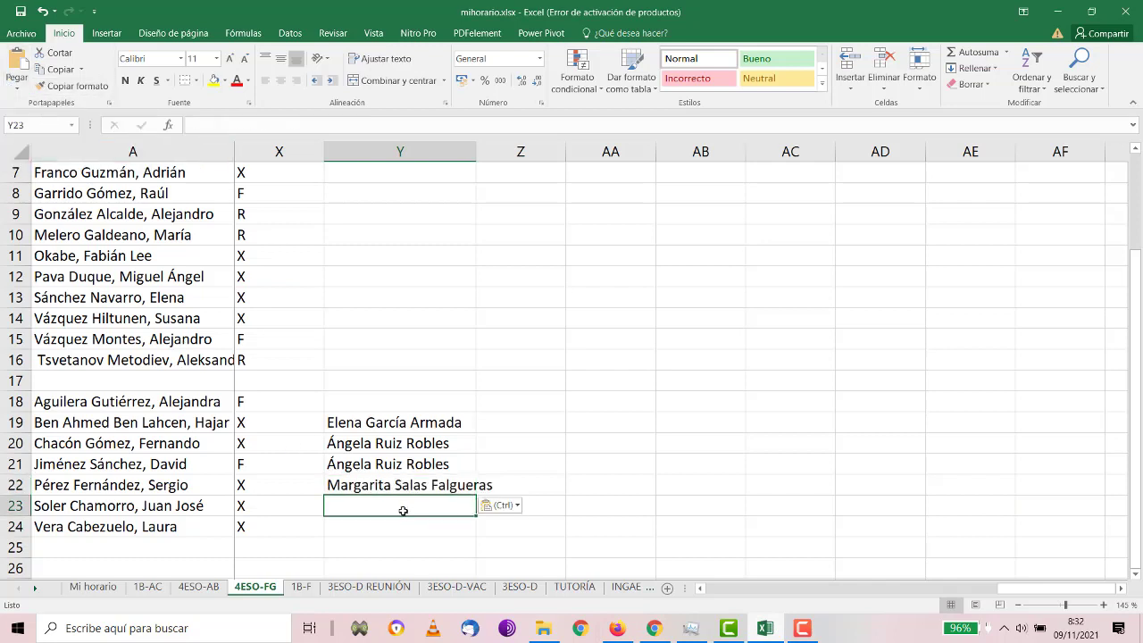
{"action": "left_click", "coordinate": [16, 82]}
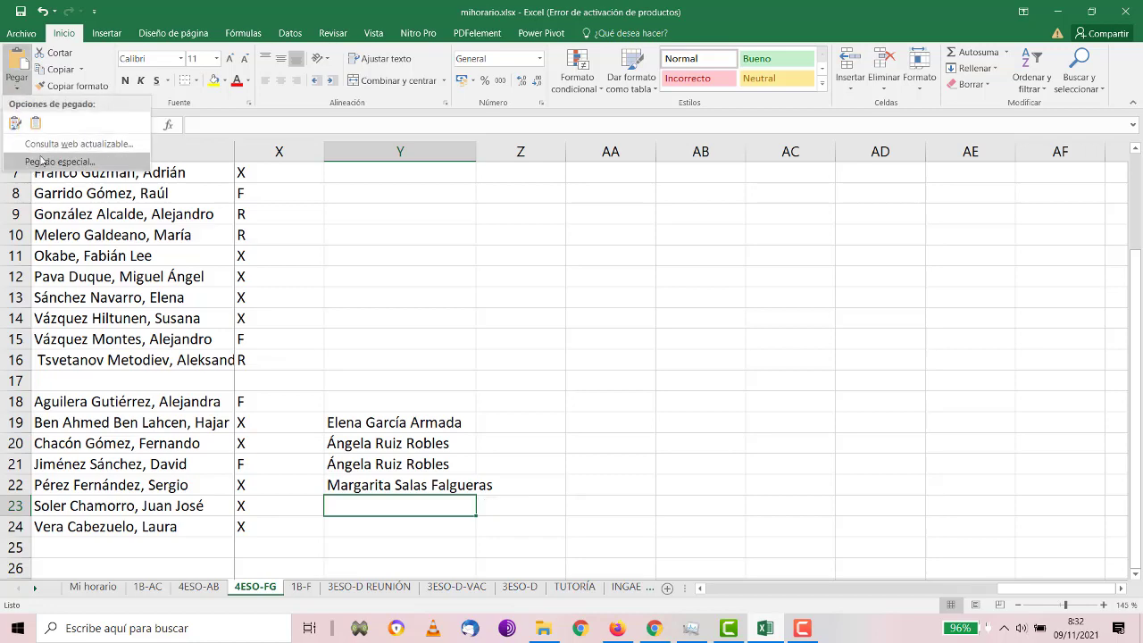
{"action": "left_click", "coordinate": [37, 122]}
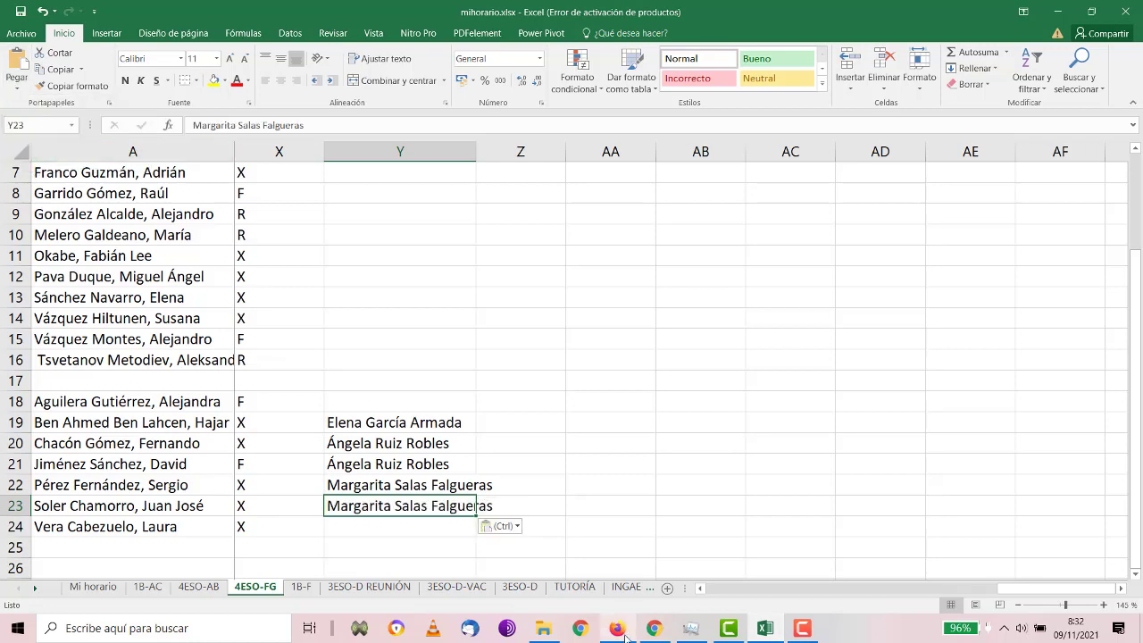
Step: Switch to Firefox and search Google for "inventoras bulgaras" in a new browser tab
{"action": "left_click", "coordinate": [625, 634]}
{"action": "left_click", "coordinate": [1126, 37]}
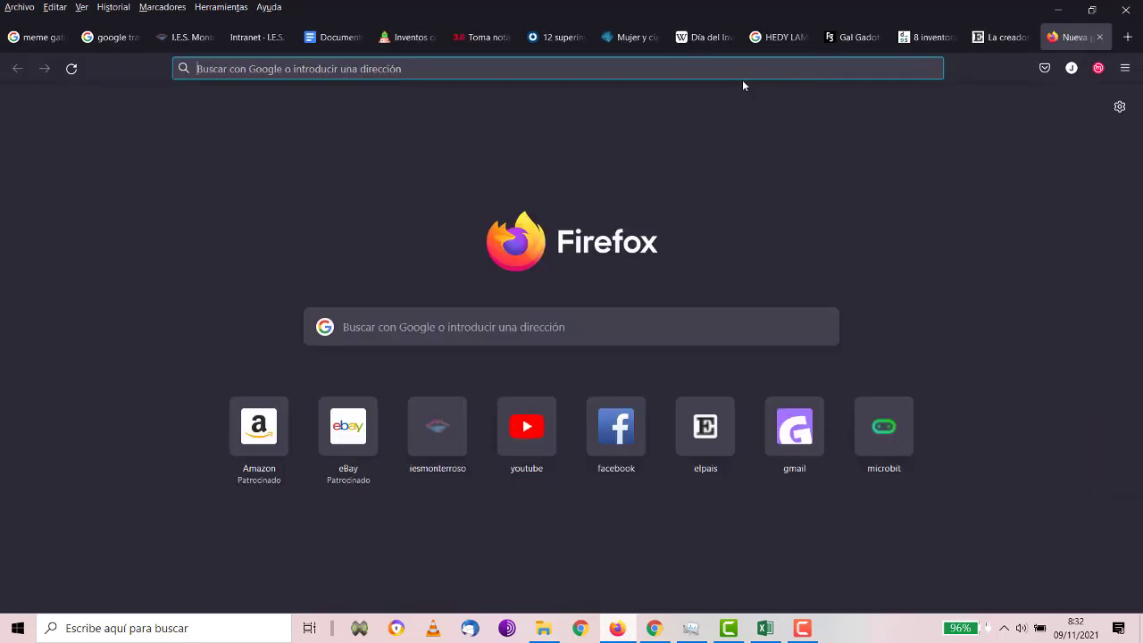
{"action": "left_click", "coordinate": [731, 65]}
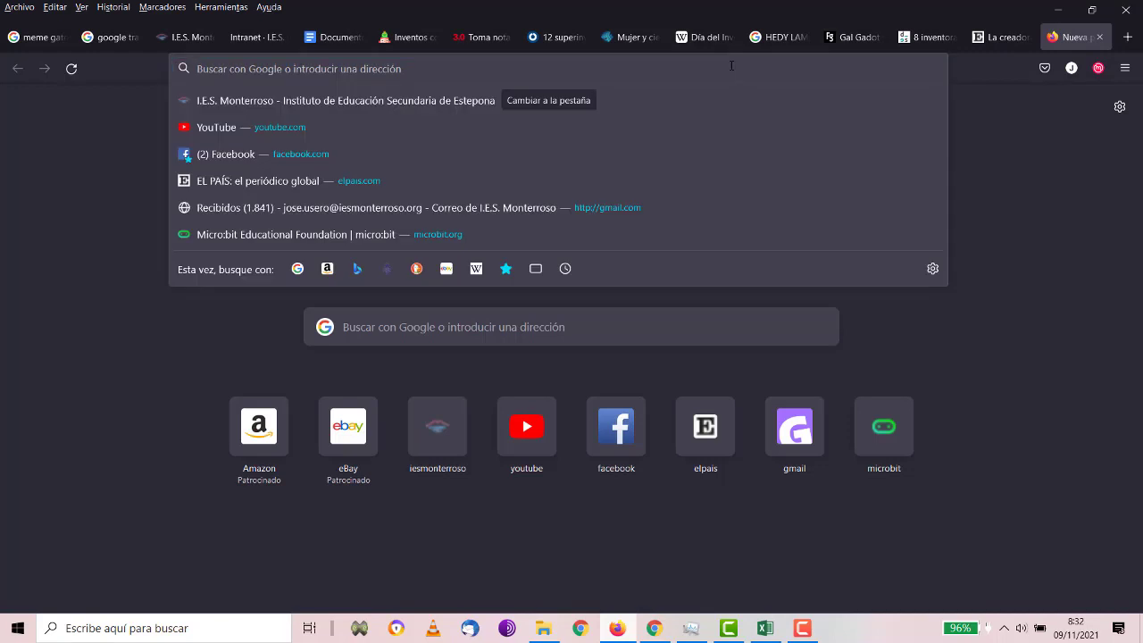
{"action": "type", "text": "invent"}
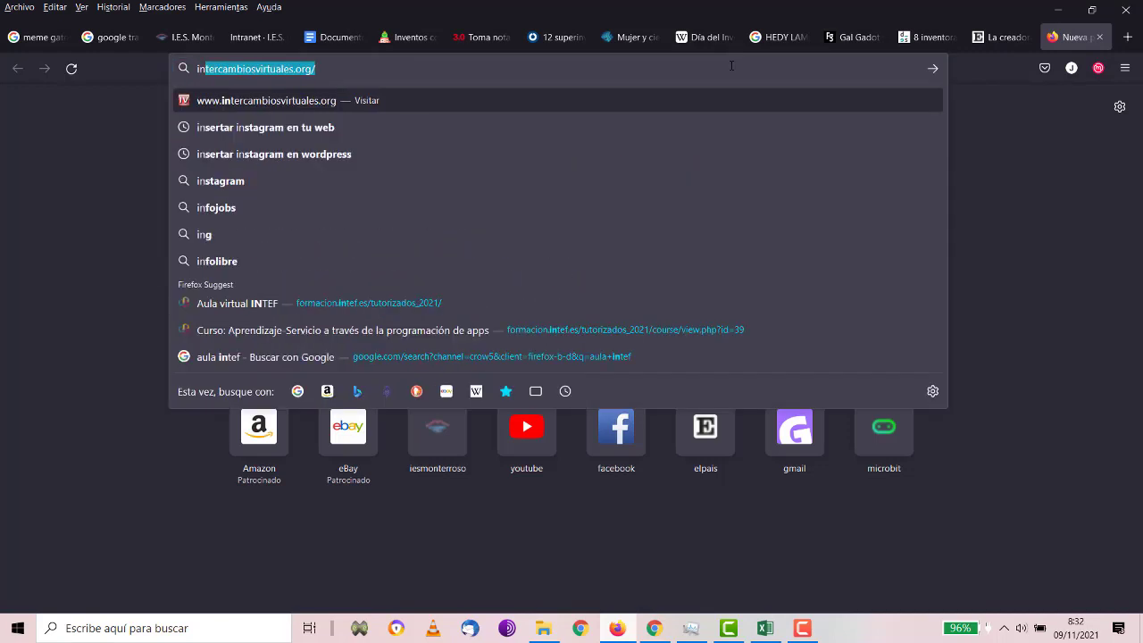
{"action": "type", "text": "oras bulgaras"}
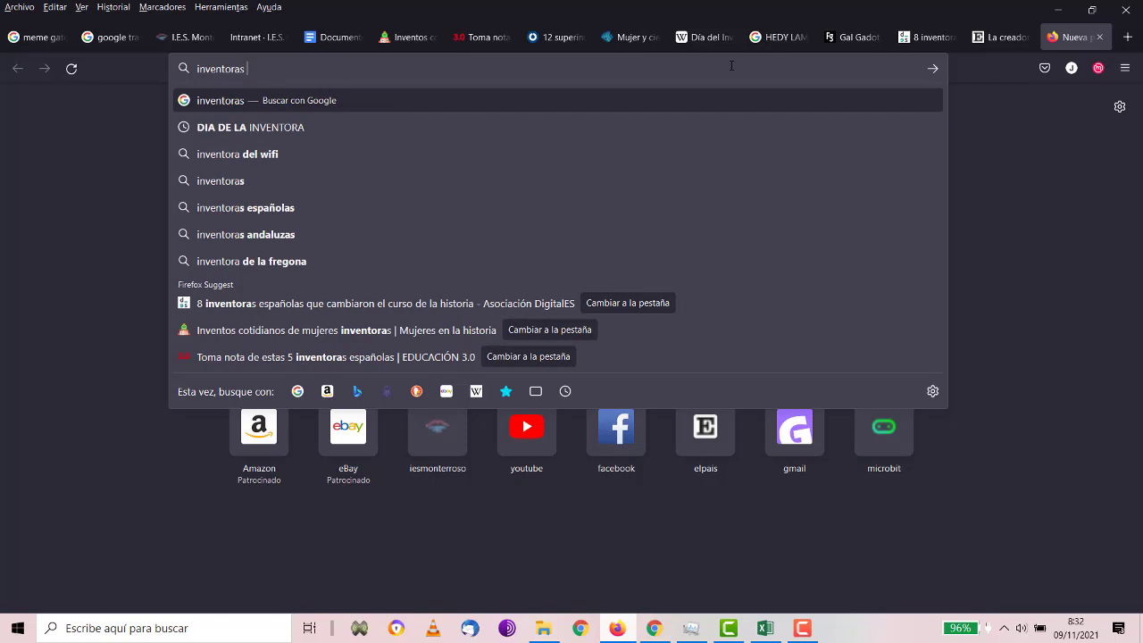
{"action": "key", "text": "Return"}
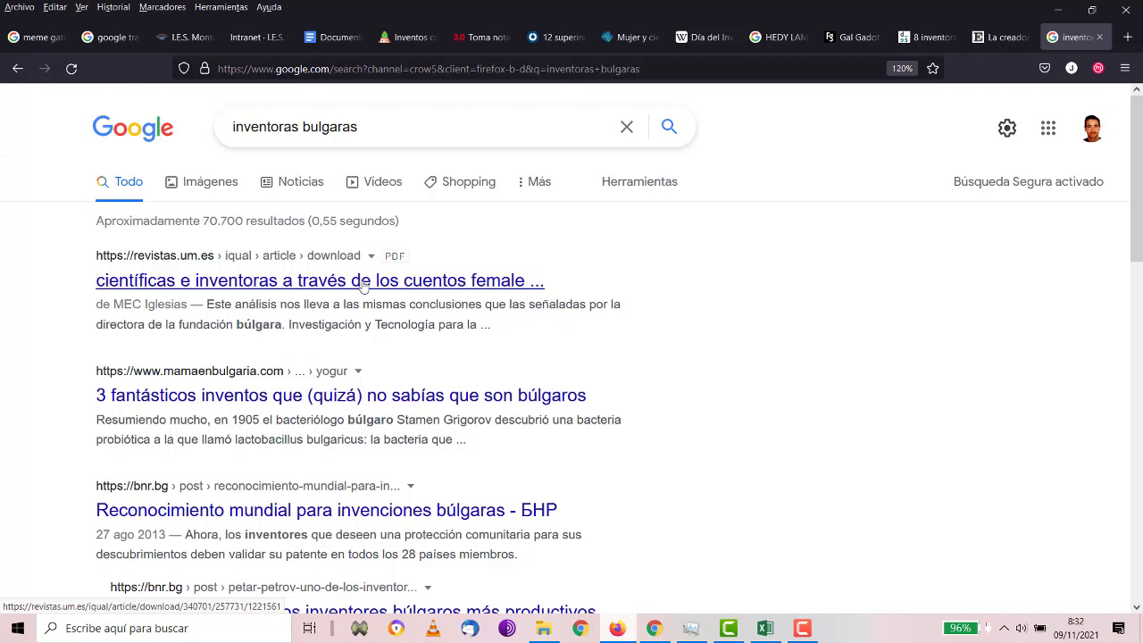
Step: Open the result "3 fantásticos inventos que (quizá) no sabías que son búlgaros" and skim it, examining section 3 about the computer
{"action": "left_click", "coordinate": [379, 399]}
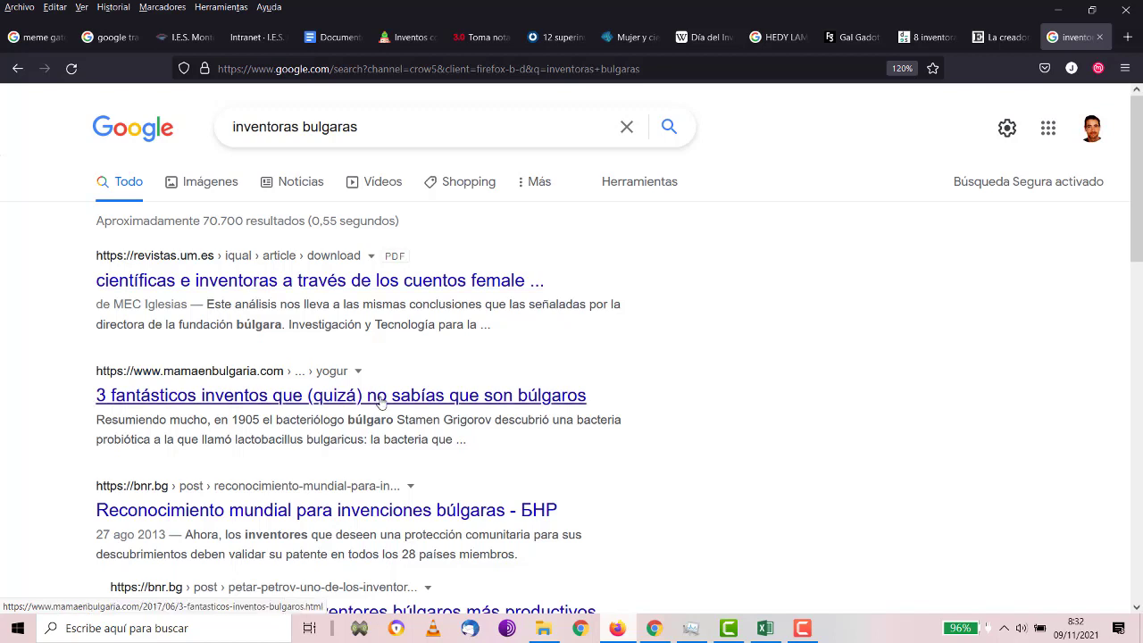
{"action": "left_click", "coordinate": [379, 400]}
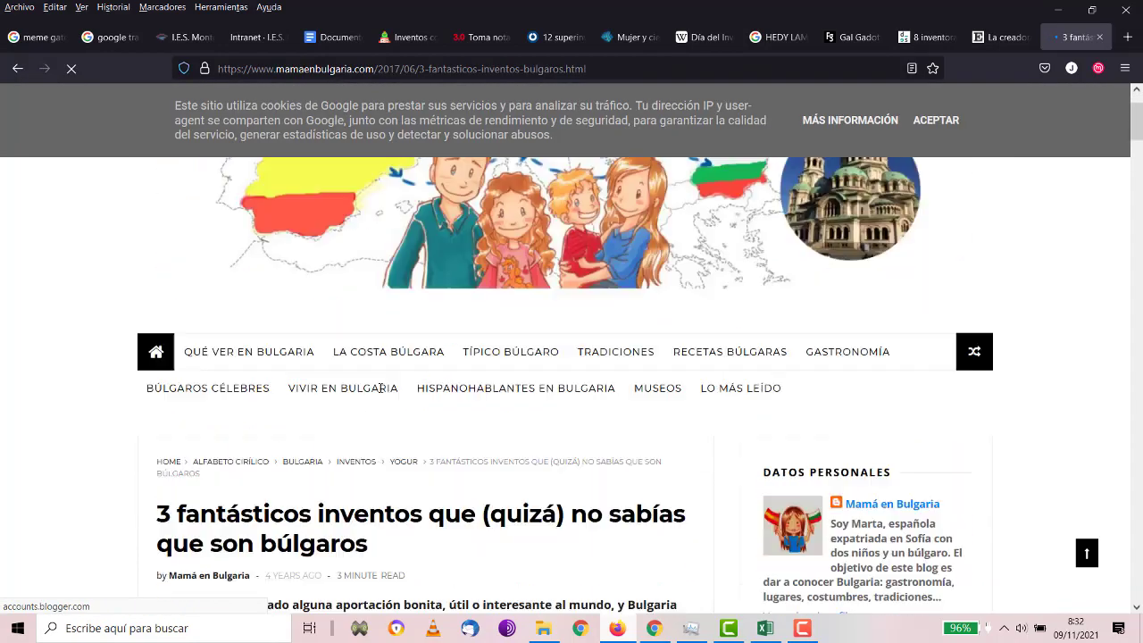
{"action": "scroll", "coordinate": [381, 382], "scroll_direction": "down", "scroll_amount": 7}
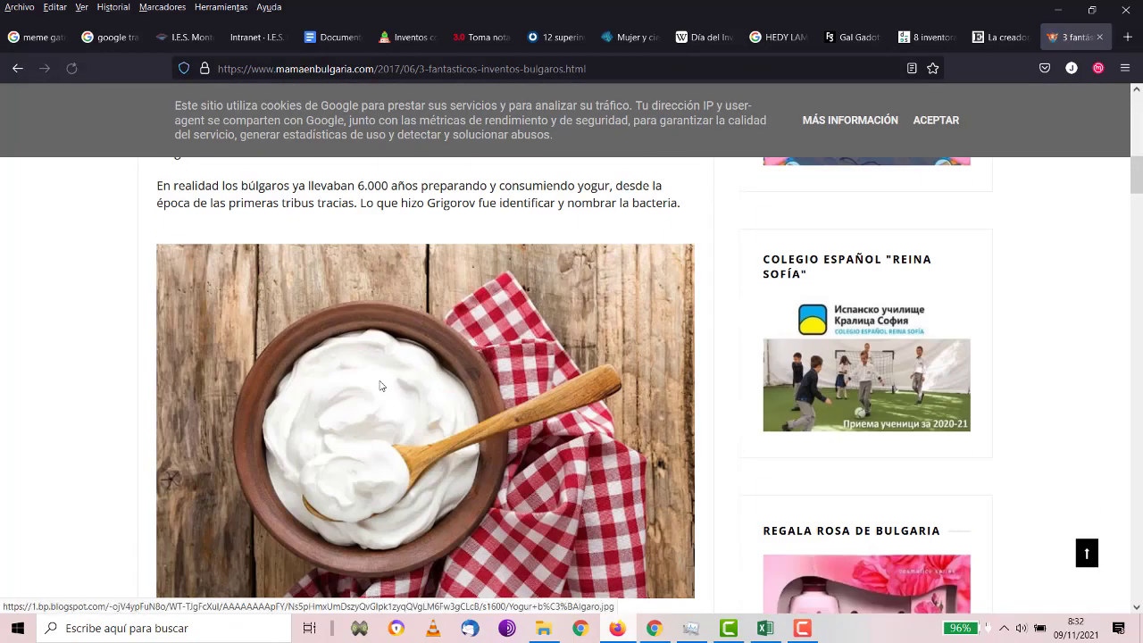
{"action": "scroll", "coordinate": [380, 385], "scroll_direction": "down", "scroll_amount": 3}
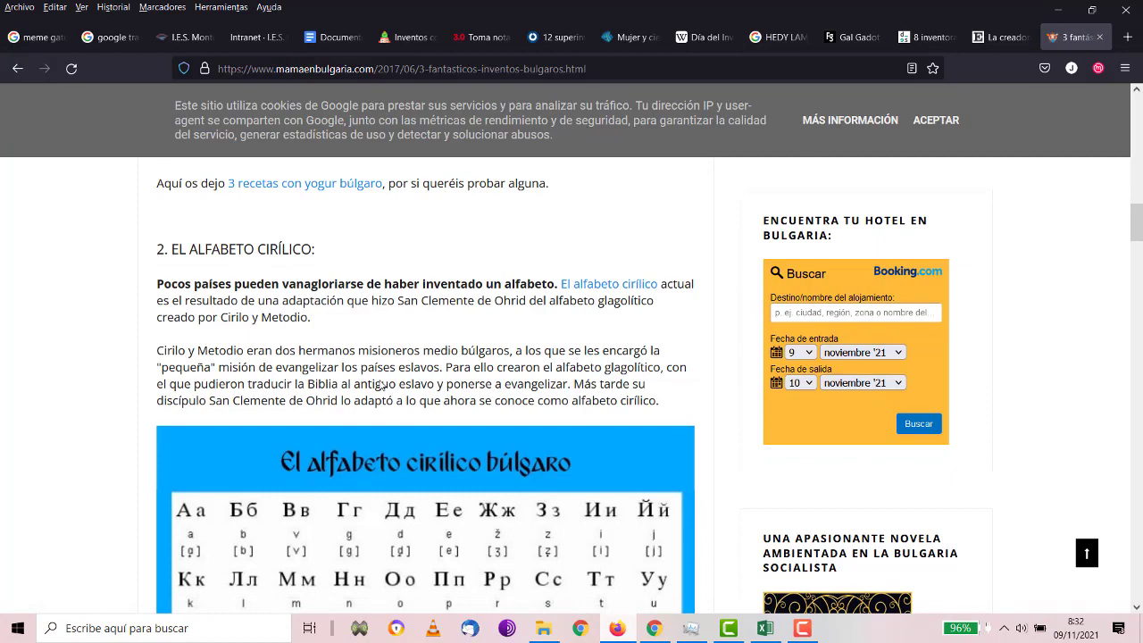
{"action": "scroll", "coordinate": [381, 385], "scroll_direction": "down", "scroll_amount": 12}
{"action": "scroll", "coordinate": [380, 385], "scroll_direction": "up", "scroll_amount": 2}
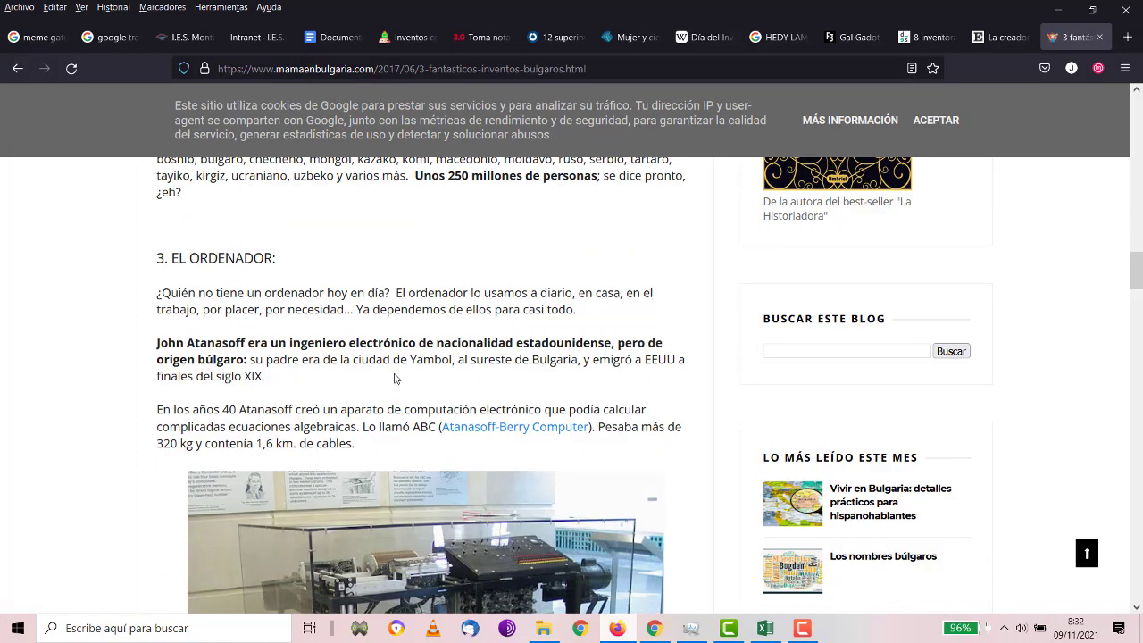
{"action": "scroll", "coordinate": [397, 377], "scroll_direction": "down", "scroll_amount": 7}
{"action": "scroll", "coordinate": [408, 372], "scroll_direction": "up", "scroll_amount": 5}
{"action": "scroll", "coordinate": [408, 372], "scroll_direction": "up", "scroll_amount": 2}
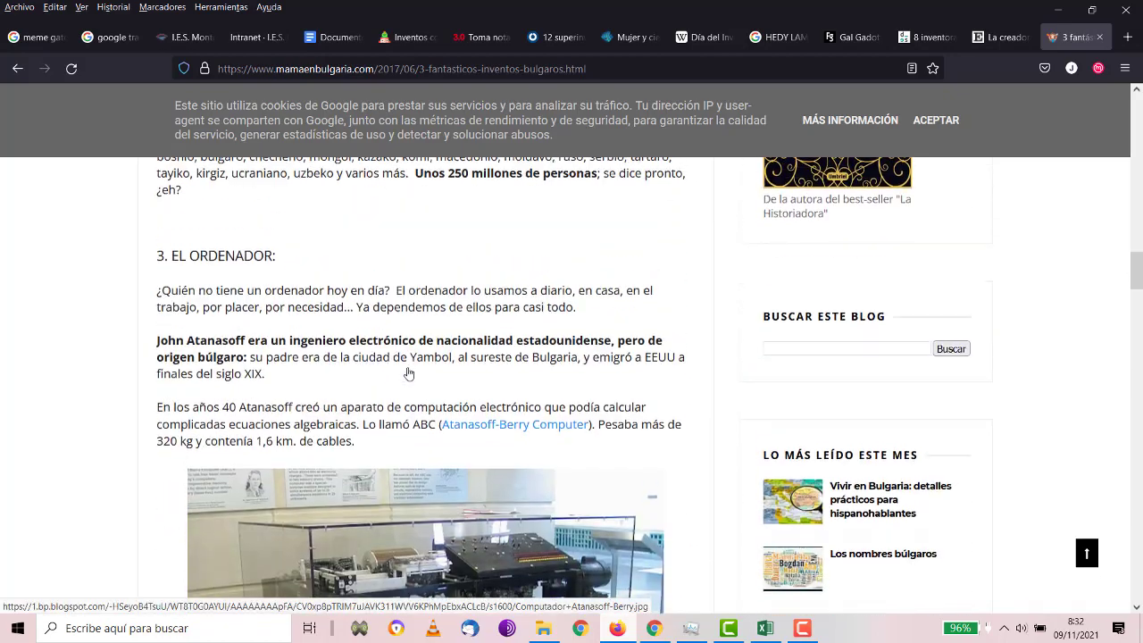
Step: Copy the name "John Atanasoff" from the article's section "3. EL ORDENADOR"
{"action": "left_click_drag", "start_coordinate": [157, 343], "coordinate": [248, 341]}
{"action": "key", "text": "ctrl+c"}
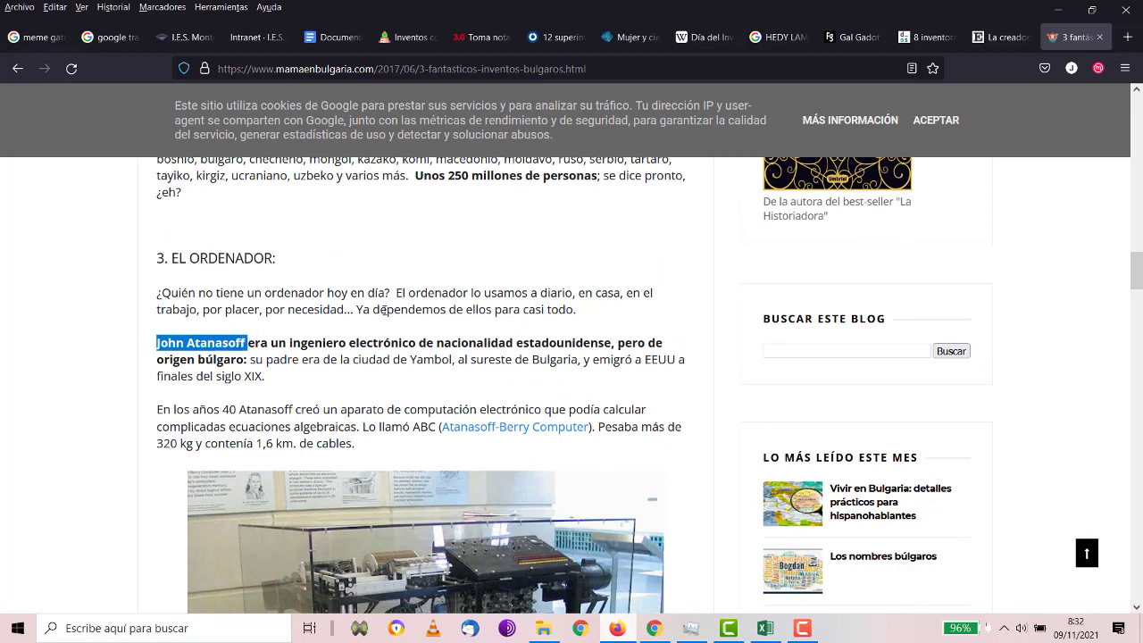
{"action": "scroll", "coordinate": [420, 340], "scroll_direction": "down", "scroll_amount": 4}
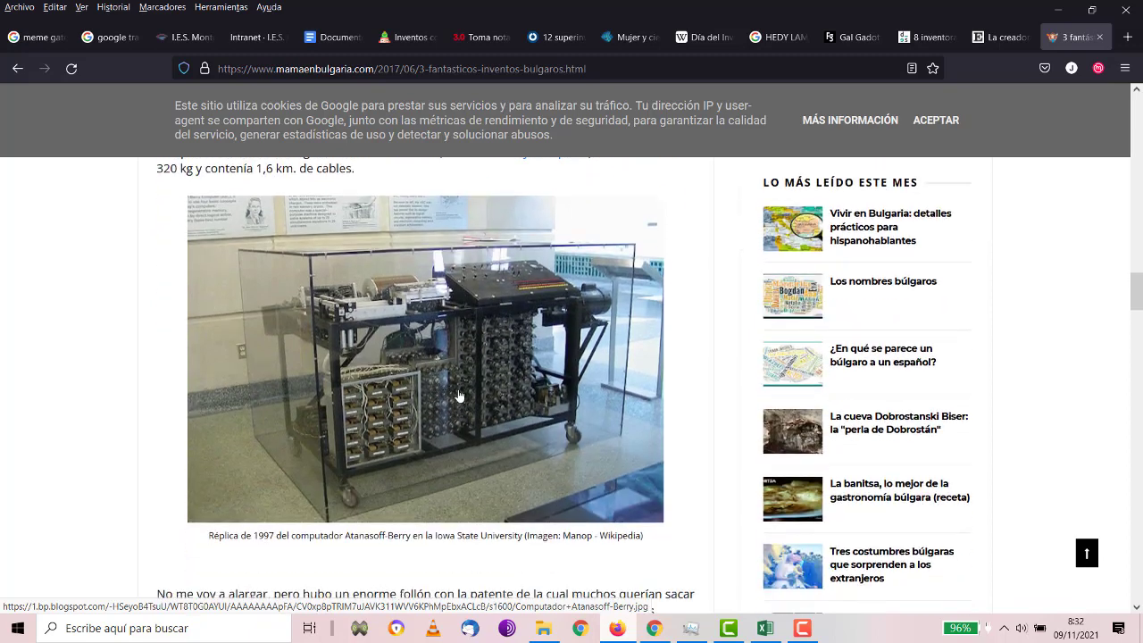
Step: Switch to Excel and paste "John Atanasoff" into cell Y24 without the web page's formatting
{"action": "left_click", "coordinate": [765, 628]}
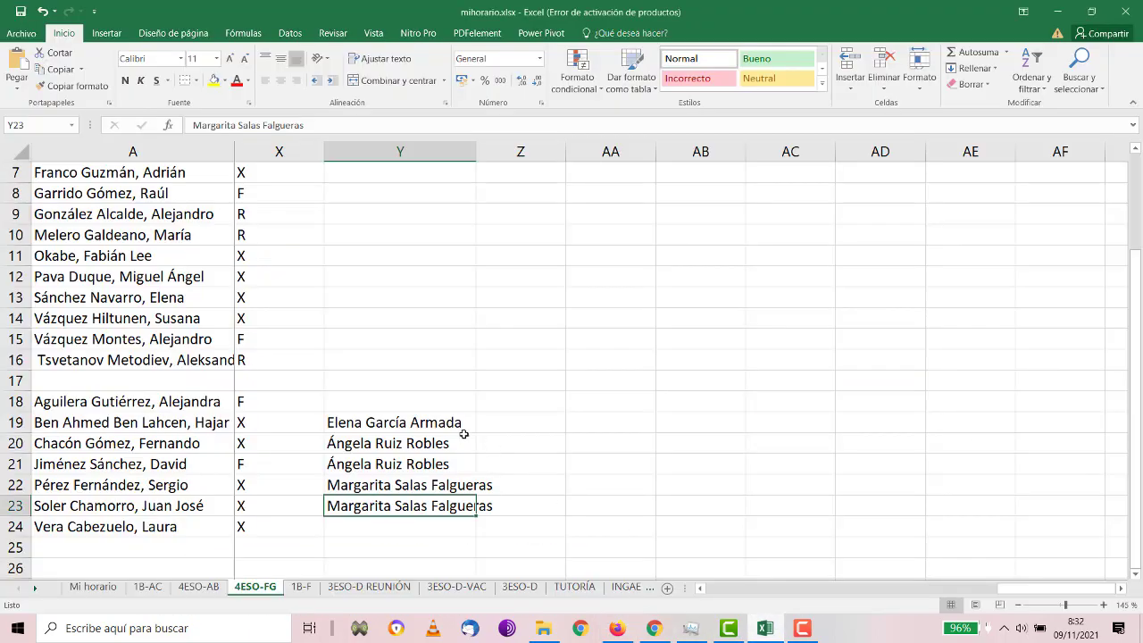
{"action": "left_click", "coordinate": [362, 525]}
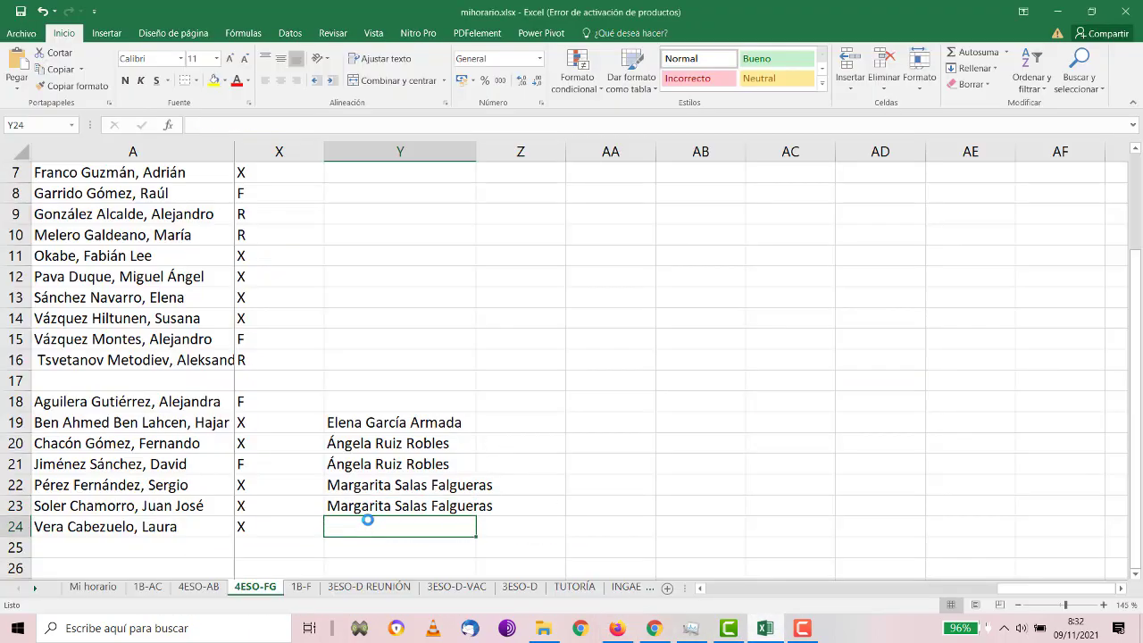
{"action": "key", "text": "ctrl+v"}
{"action": "key", "text": "ctrl+z"}
{"action": "left_click", "coordinate": [23, 92]}
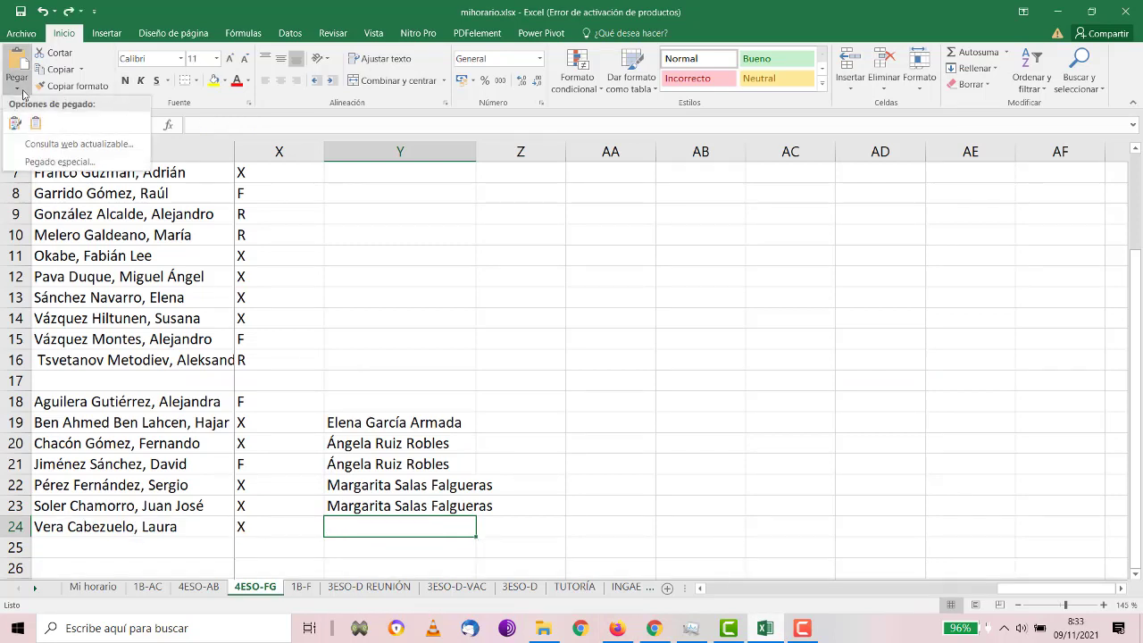
{"action": "left_click", "coordinate": [34, 120]}
Step: Paste "John Atanasoff" into cell Y16 as well, matching the sheet's own formatting
{"action": "left_click", "coordinate": [368, 364]}
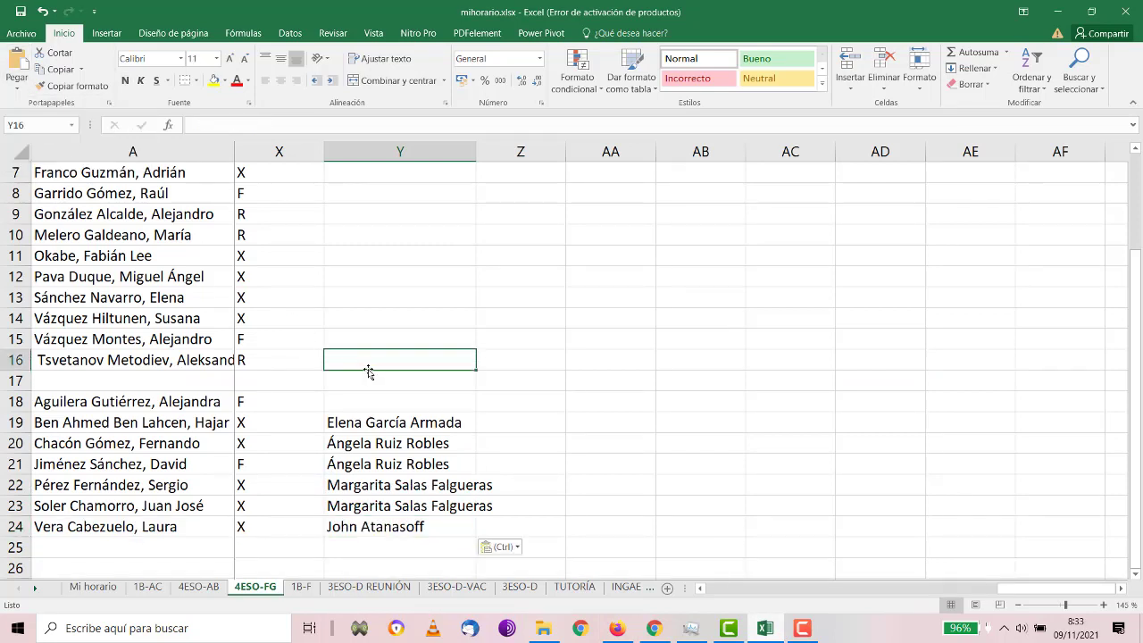
{"action": "key", "text": "ctrl+v"}
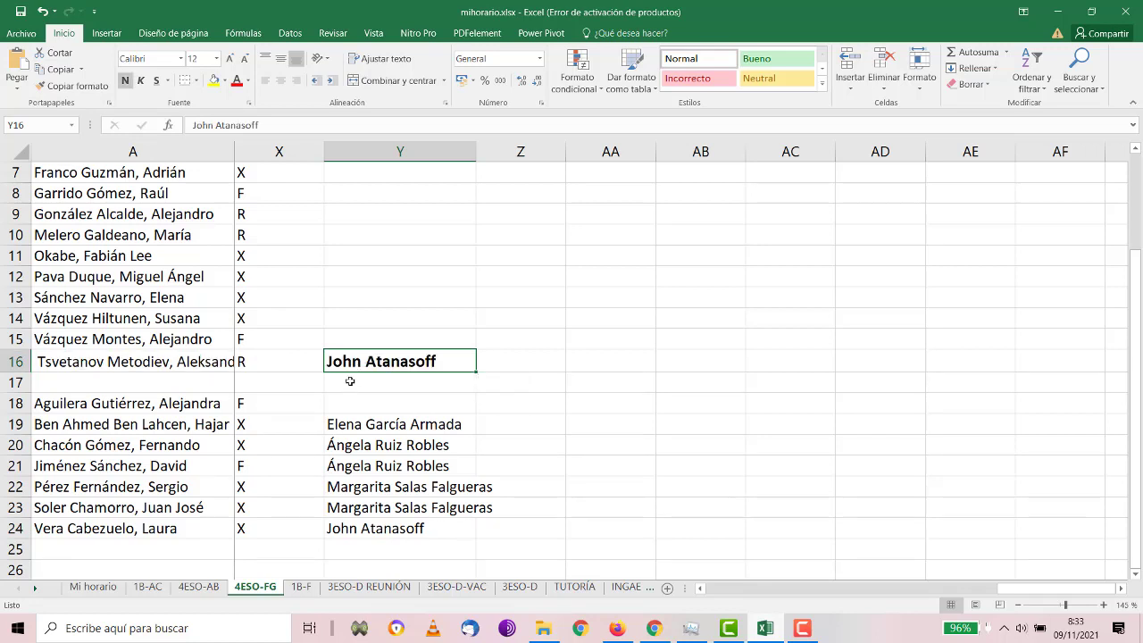
{"action": "key", "text": "ctrl+z"}
{"action": "left_click", "coordinate": [17, 86]}
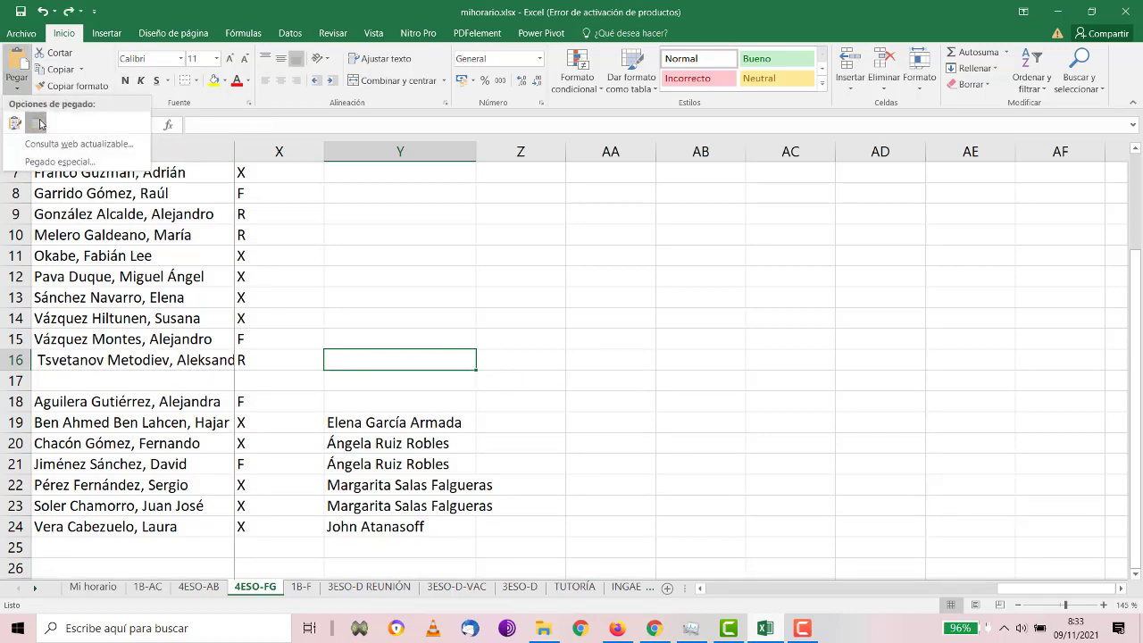
{"action": "left_click", "coordinate": [39, 123]}
Step: Save the mihorario.xlsx workbook with the newly assigned names and return to the start of the student list
{"action": "left_click", "coordinate": [327, 293]}
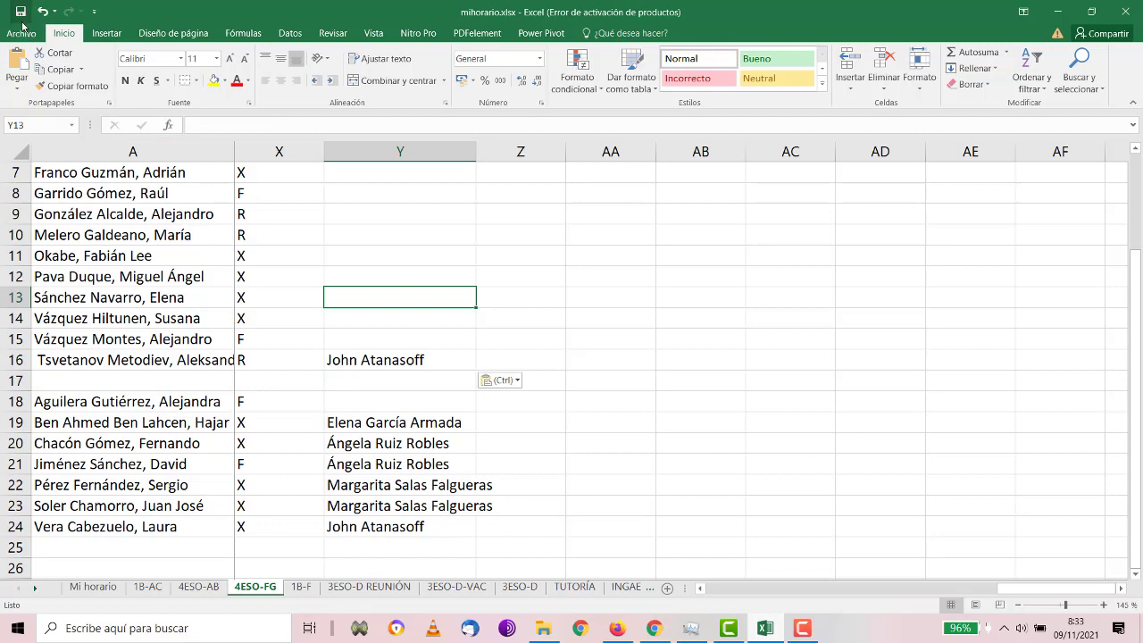
{"action": "left_click", "coordinate": [22, 20]}
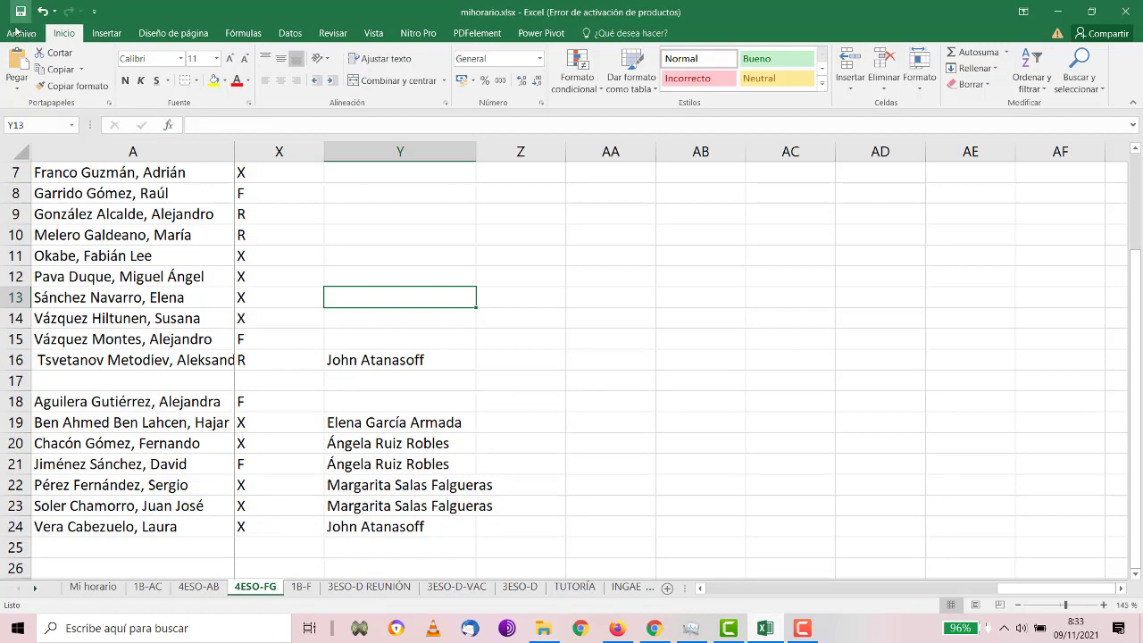
{"action": "scroll", "coordinate": [110, 150], "scroll_direction": "up", "scroll_amount": 2}
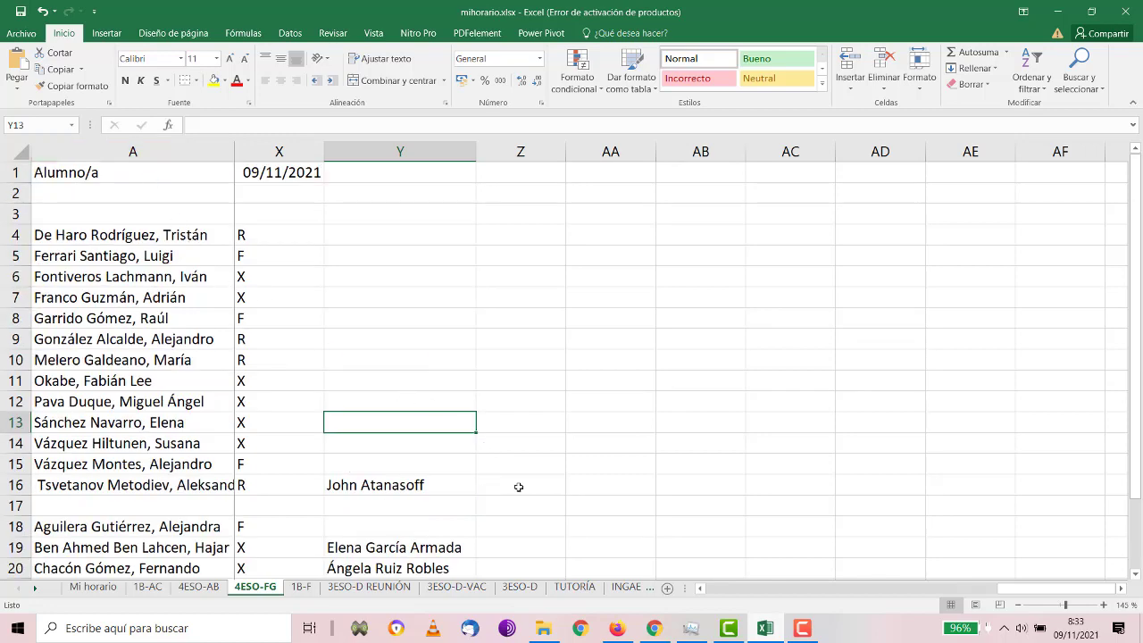
Step: Switch to Firefox and review the women inventors listed in the Sapos y Princesas article on everyday inventions
{"action": "left_click", "coordinate": [617, 627]}
{"action": "scroll", "coordinate": [513, 442], "scroll_direction": "down", "scroll_amount": 2}
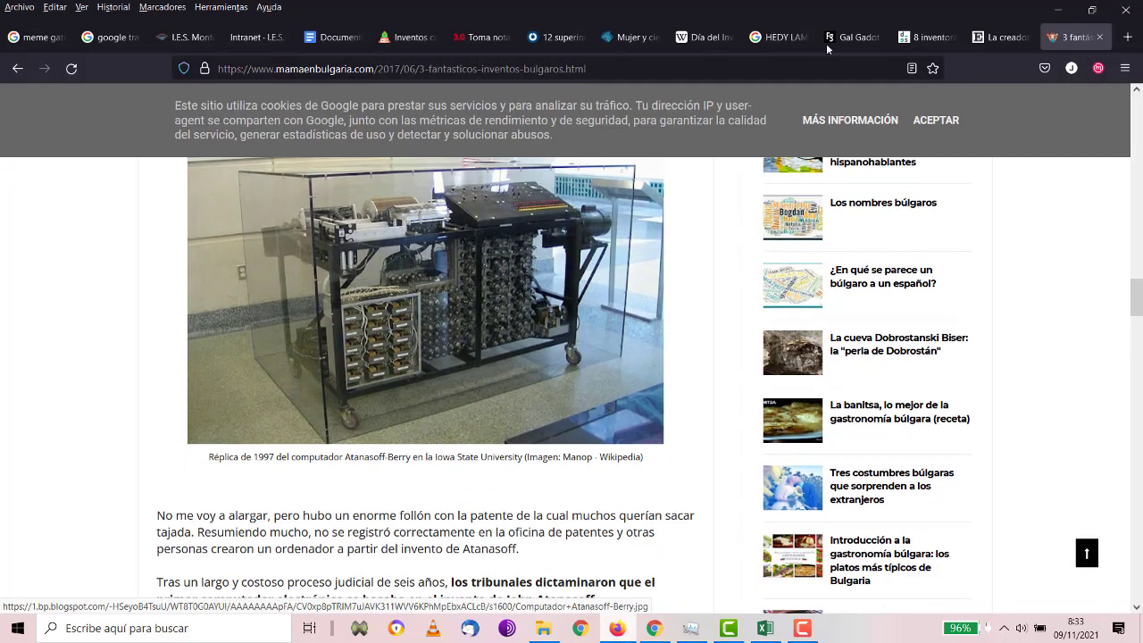
{"action": "left_click", "coordinate": [409, 37]}
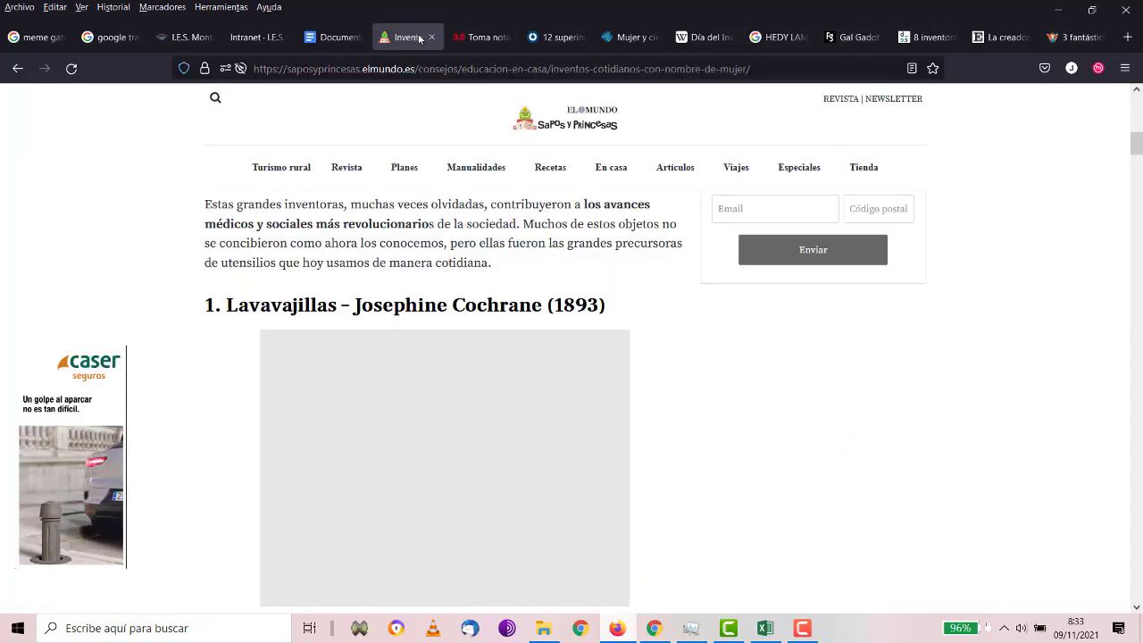
{"action": "mouse_move", "coordinate": [403, 167]}
{"action": "mouse_move", "coordinate": [414, 244]}
{"action": "scroll", "coordinate": [415, 244], "scroll_direction": "down", "scroll_amount": 3}
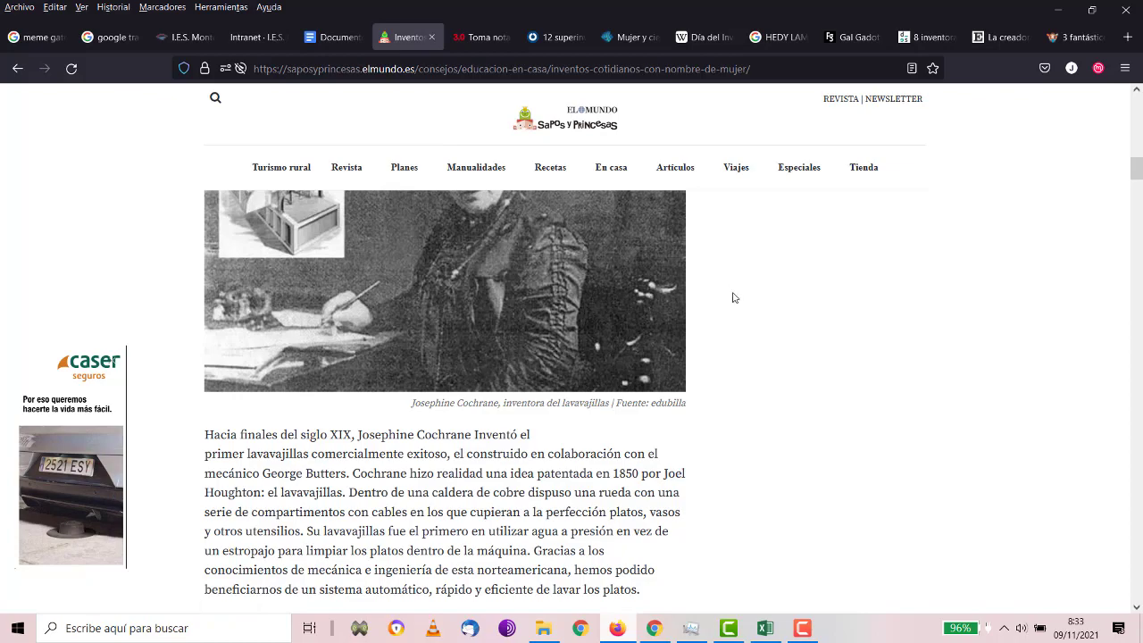
{"action": "scroll", "coordinate": [733, 297], "scroll_direction": "down", "scroll_amount": 15}
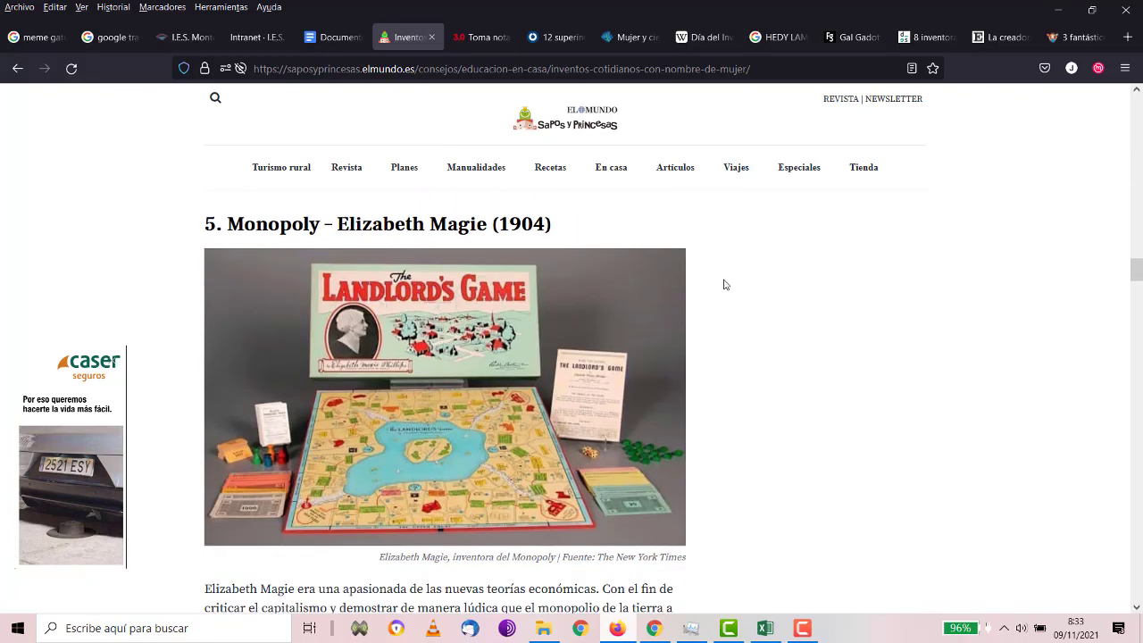
{"action": "scroll", "coordinate": [706, 286], "scroll_direction": "down", "scroll_amount": 10}
{"action": "scroll", "coordinate": [706, 292], "scroll_direction": "up", "scroll_amount": 4}
{"action": "scroll", "coordinate": [707, 293], "scroll_direction": "down", "scroll_amount": 10}
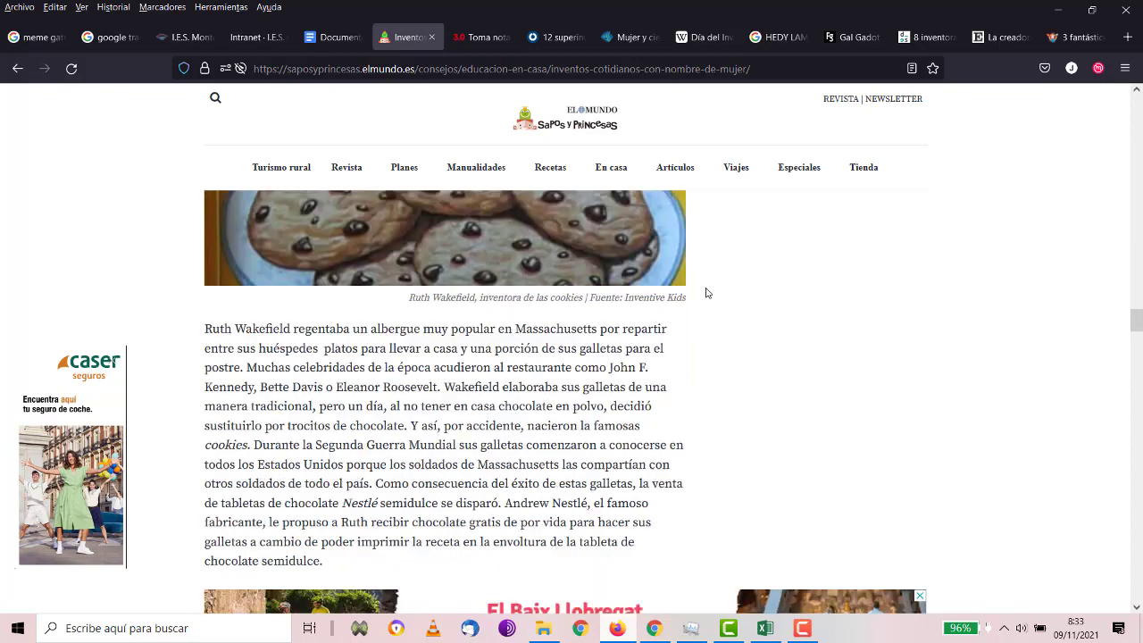
{"action": "scroll", "coordinate": [706, 293], "scroll_direction": "down", "scroll_amount": 5}
{"action": "scroll", "coordinate": [707, 292], "scroll_direction": "up", "scroll_amount": 4}
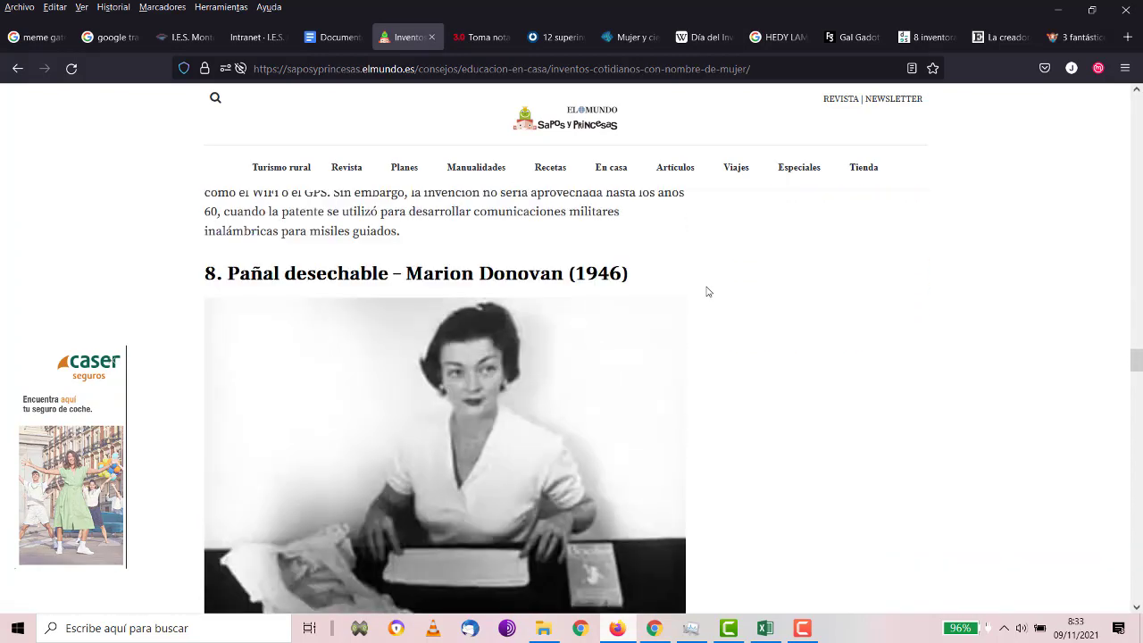
{"action": "scroll", "coordinate": [708, 292], "scroll_direction": "down", "scroll_amount": 1}
{"action": "scroll", "coordinate": [707, 292], "scroll_direction": "down", "scroll_amount": 3}
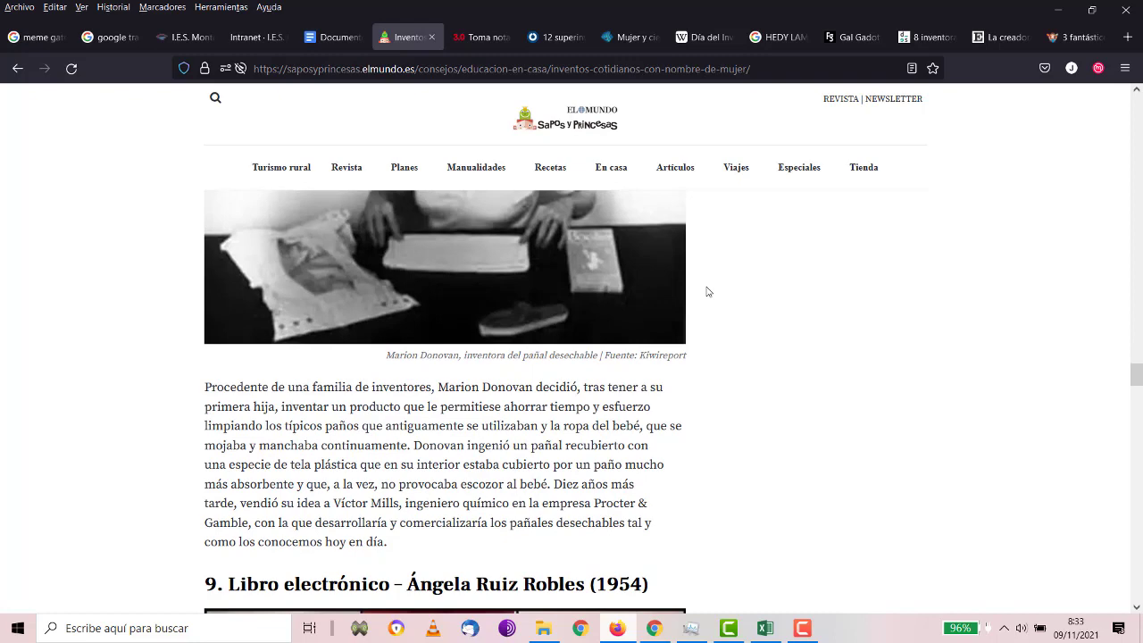
{"action": "scroll", "coordinate": [708, 292], "scroll_direction": "down", "scroll_amount": 6}
{"action": "scroll", "coordinate": [707, 292], "scroll_direction": "up", "scroll_amount": 2}
{"action": "scroll", "coordinate": [707, 292], "scroll_direction": "down", "scroll_amount": 10}
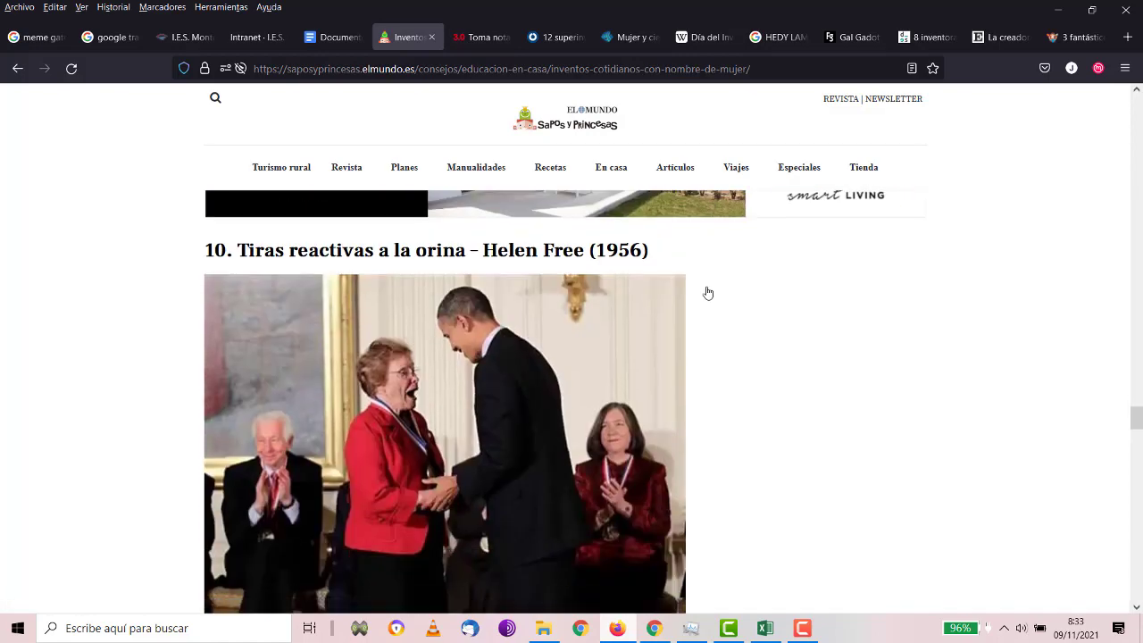
{"action": "scroll", "coordinate": [707, 292], "scroll_direction": "down", "scroll_amount": 9}
{"action": "scroll", "coordinate": [707, 291], "scroll_direction": "down", "scroll_amount": 9}
{"action": "scroll", "coordinate": [707, 291], "scroll_direction": "up", "scroll_amount": 4}
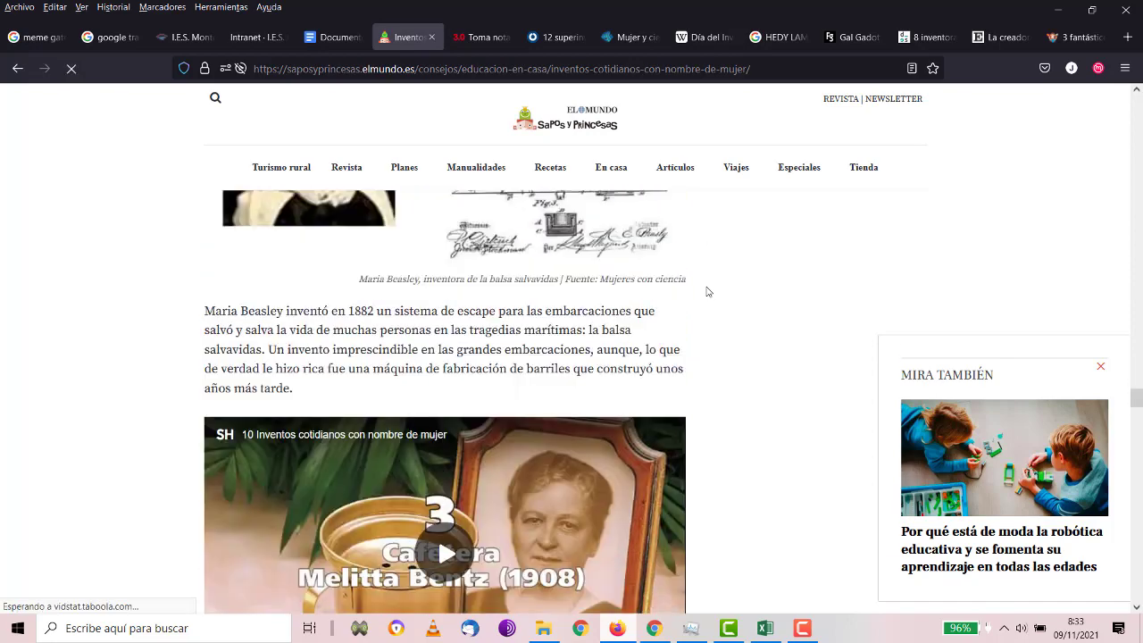
{"action": "scroll", "coordinate": [707, 292], "scroll_direction": "up", "scroll_amount": 4}
Step: Open the elDiario.es article on 12 Spanish women inventors, accept its cookies and read as far as the second inventor
{"action": "left_click", "coordinate": [482, 37]}
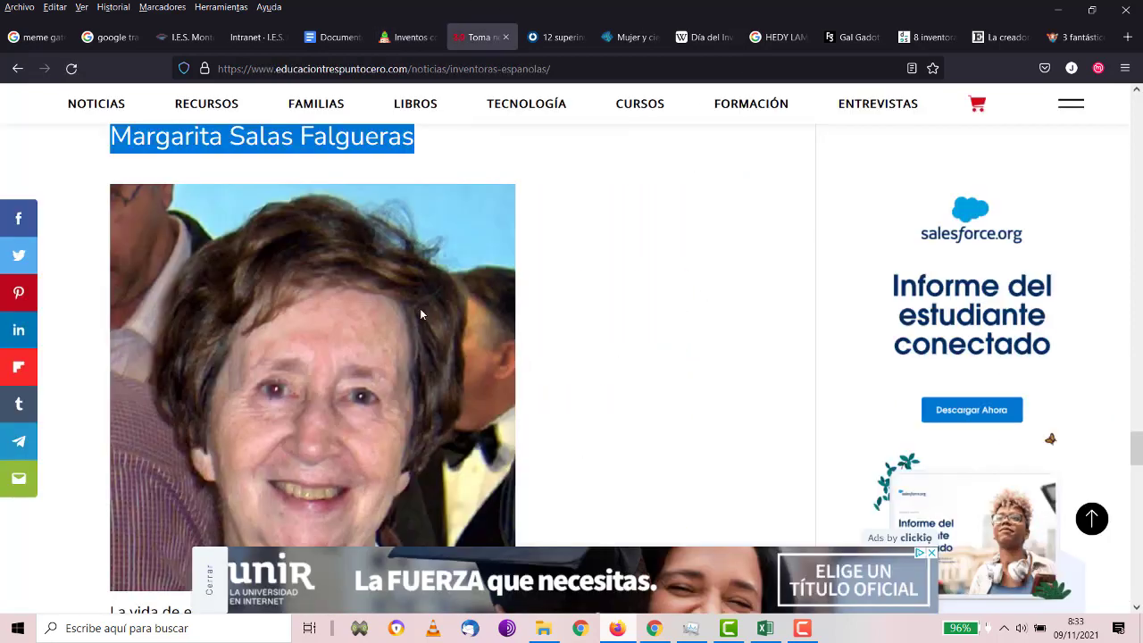
{"action": "scroll", "coordinate": [420, 308], "scroll_direction": "down", "scroll_amount": 3}
{"action": "left_click", "coordinate": [556, 36]}
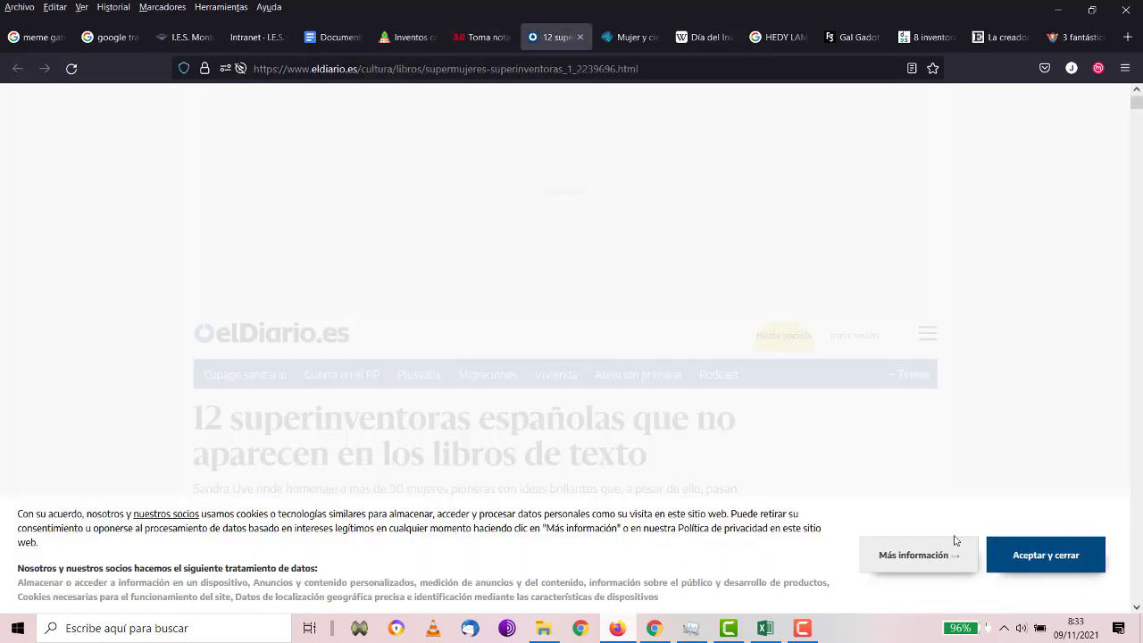
{"action": "left_click", "coordinate": [1031, 559]}
{"action": "scroll", "coordinate": [686, 356], "scroll_direction": "down", "scroll_amount": 4}
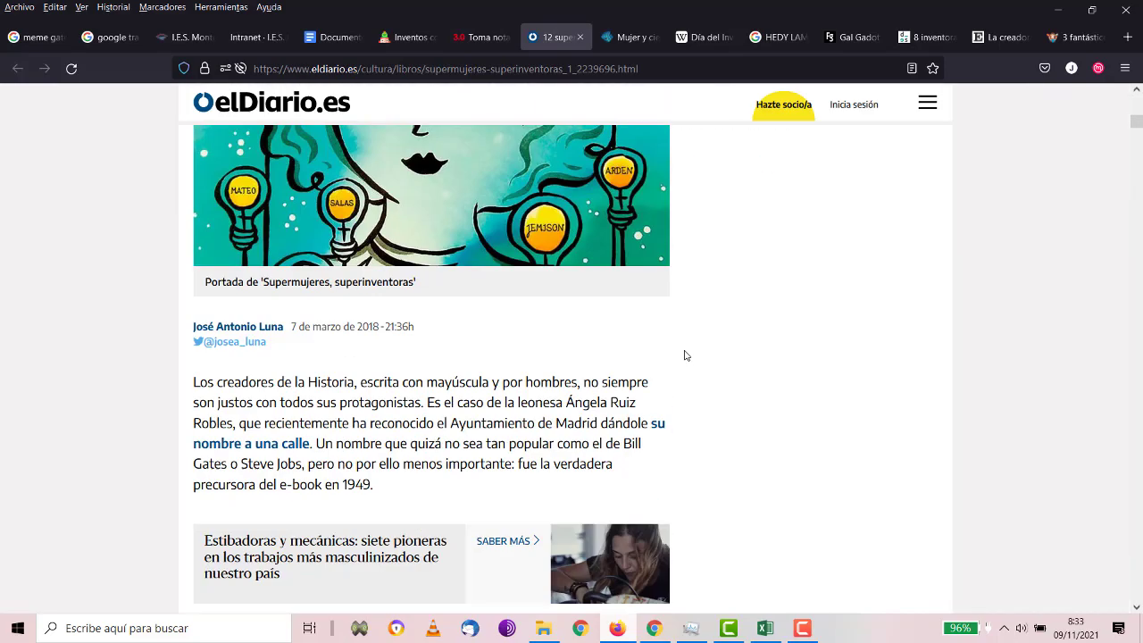
{"action": "scroll", "coordinate": [686, 357], "scroll_direction": "down", "scroll_amount": 4}
{"action": "scroll", "coordinate": [685, 357], "scroll_direction": "down", "scroll_amount": 10}
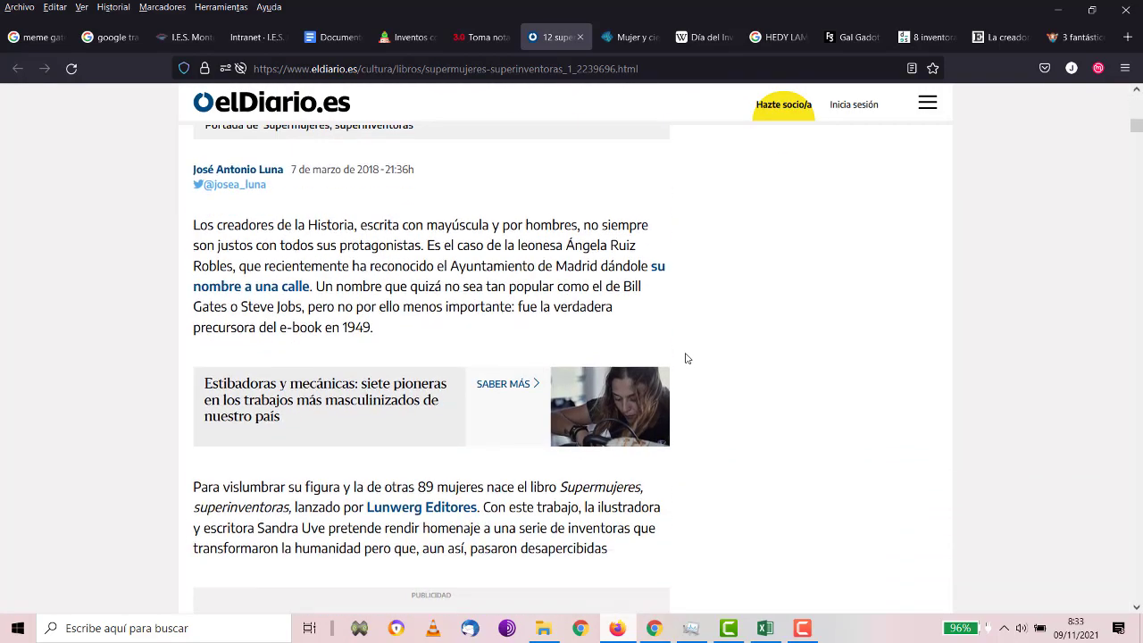
{"action": "scroll", "coordinate": [686, 360], "scroll_direction": "down", "scroll_amount": 12}
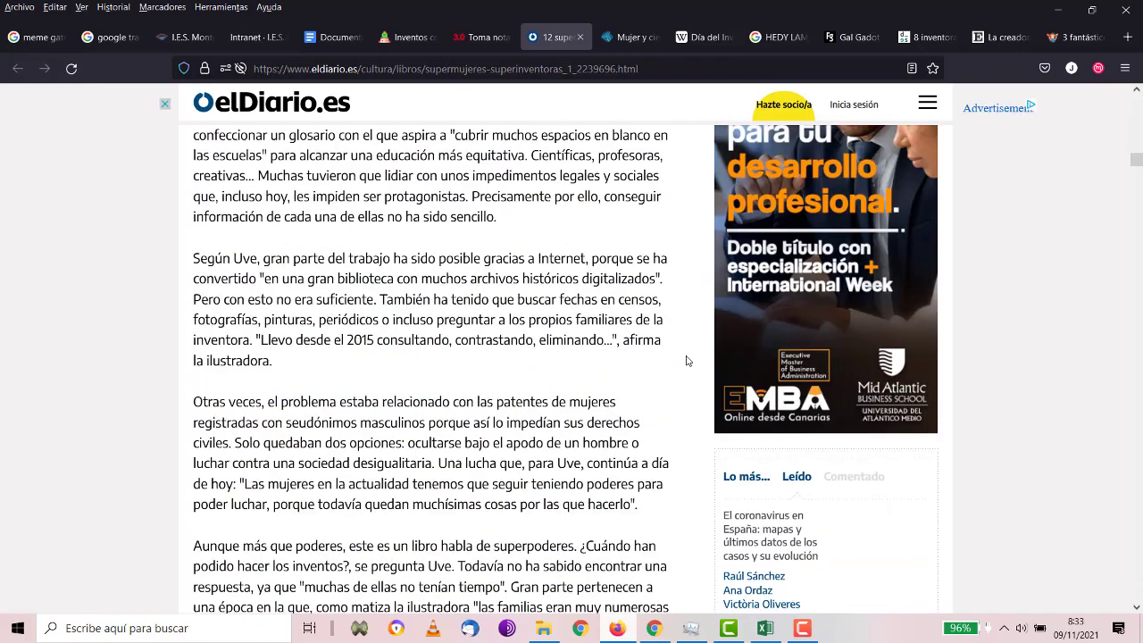
{"action": "scroll", "coordinate": [686, 361], "scroll_direction": "down", "scroll_amount": 10}
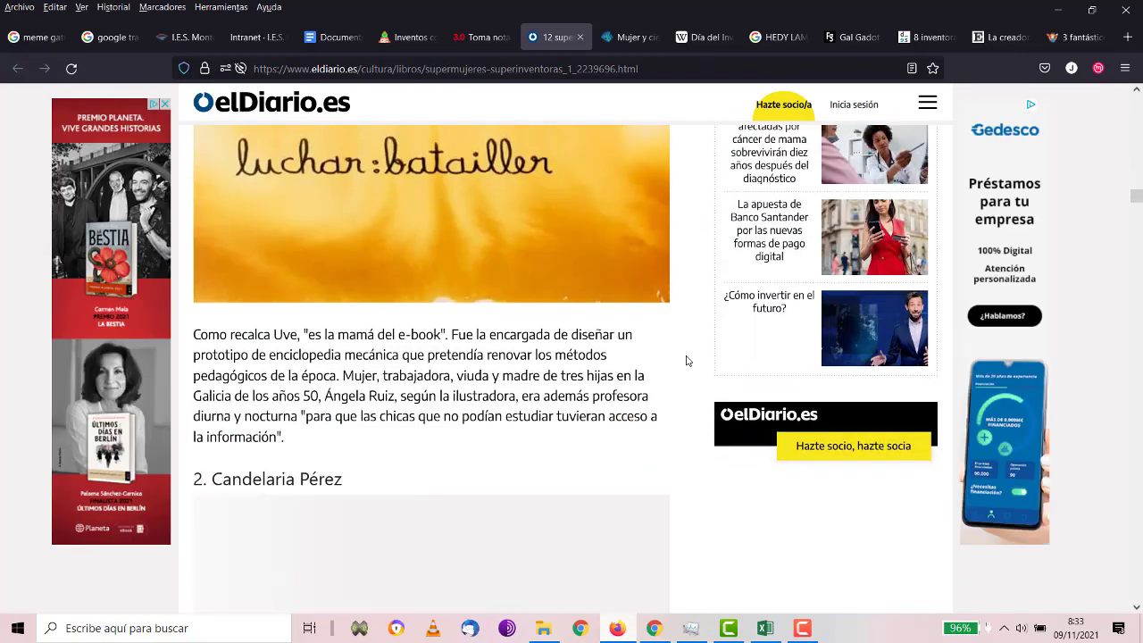
{"action": "scroll", "coordinate": [687, 357], "scroll_direction": "down", "scroll_amount": 3}
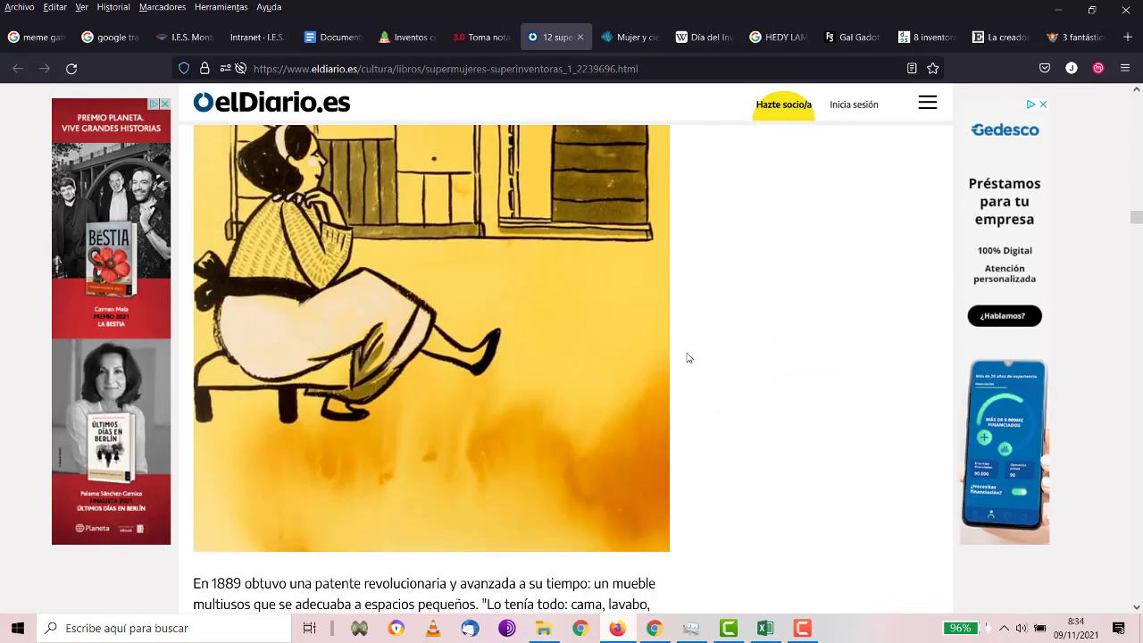
{"action": "left_click", "coordinate": [765, 628]}
{"action": "left_click", "coordinate": [359, 234]}
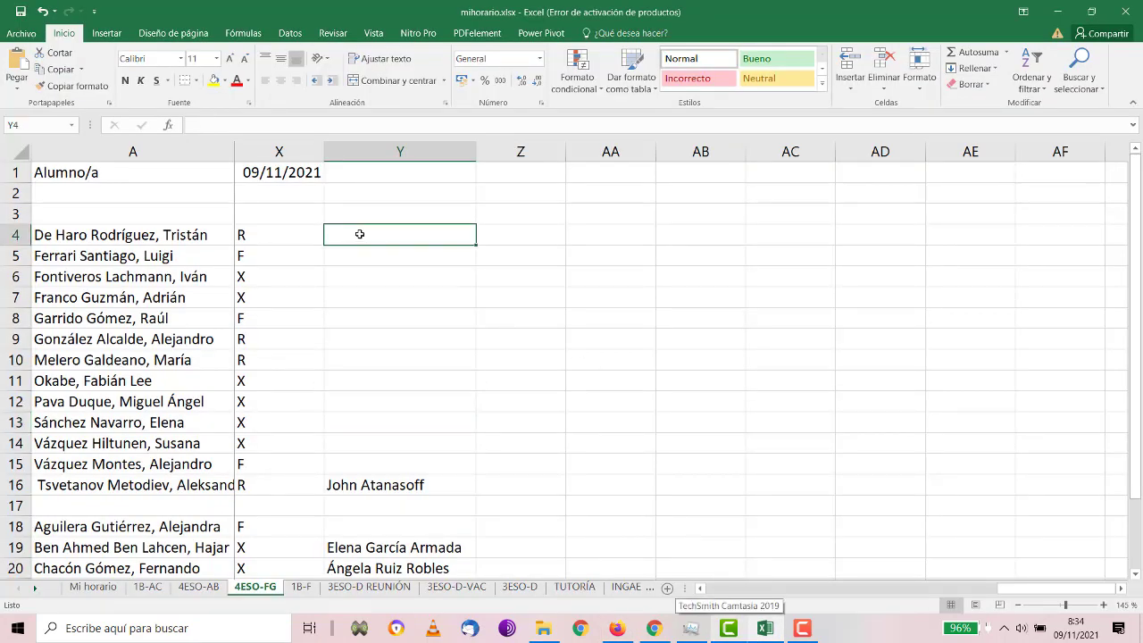
{"action": "type", "text": "Candelaria Pérez"}
{"action": "left_click", "coordinate": [375, 255]}
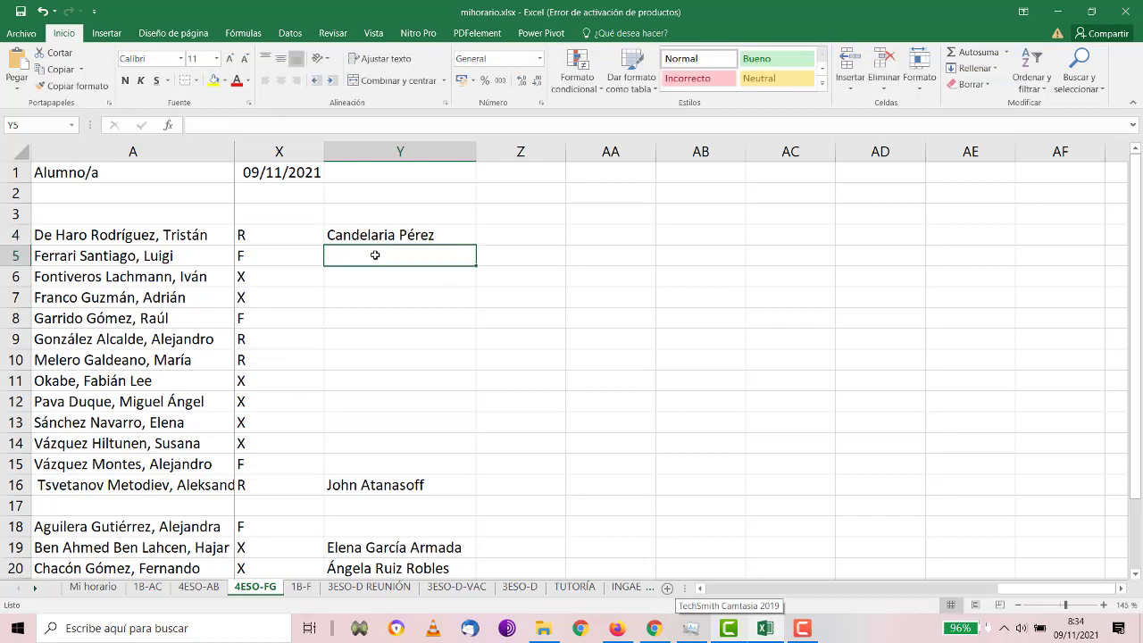
Step: Look up the third inventor in the elDiario.es article in Firefox and enter "Celia Sánchez Ramos" in cell Y6 in Excel
{"action": "left_click", "coordinate": [374, 271]}
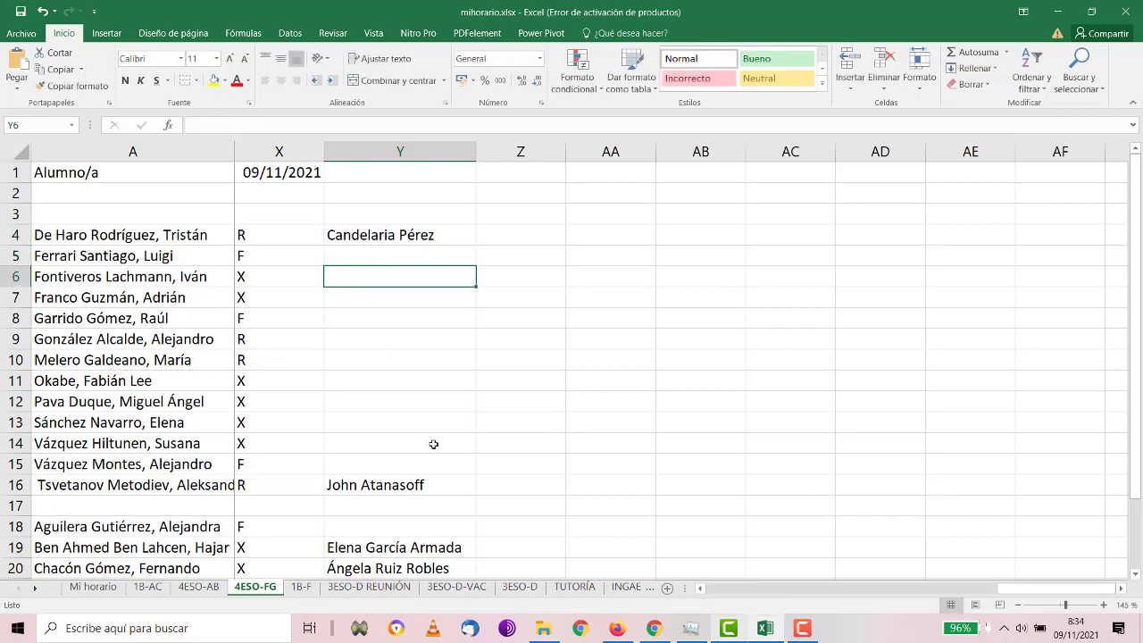
{"action": "left_click", "coordinate": [616, 631]}
{"action": "scroll", "coordinate": [473, 325], "scroll_direction": "down", "scroll_amount": 7}
{"action": "scroll", "coordinate": [473, 326], "scroll_direction": "up", "scroll_amount": 2}
{"action": "scroll", "coordinate": [473, 326], "scroll_direction": "down", "scroll_amount": 9}
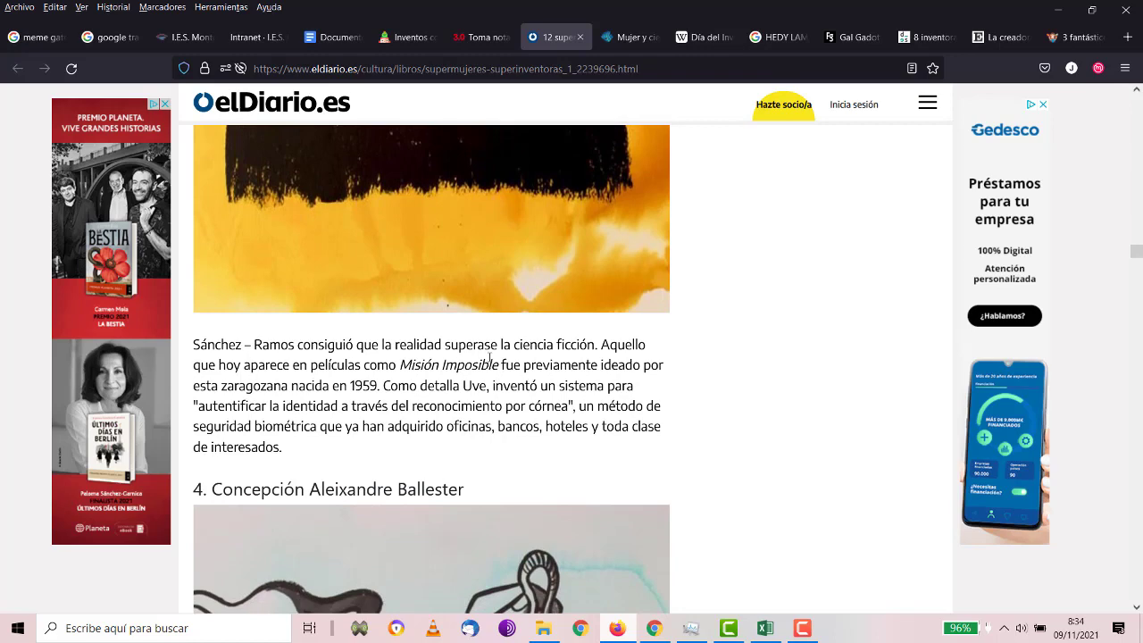
{"action": "scroll", "coordinate": [488, 359], "scroll_direction": "up", "scroll_amount": 2}
{"action": "scroll", "coordinate": [489, 353], "scroll_direction": "down", "scroll_amount": 1}
{"action": "left_click", "coordinate": [767, 629]}
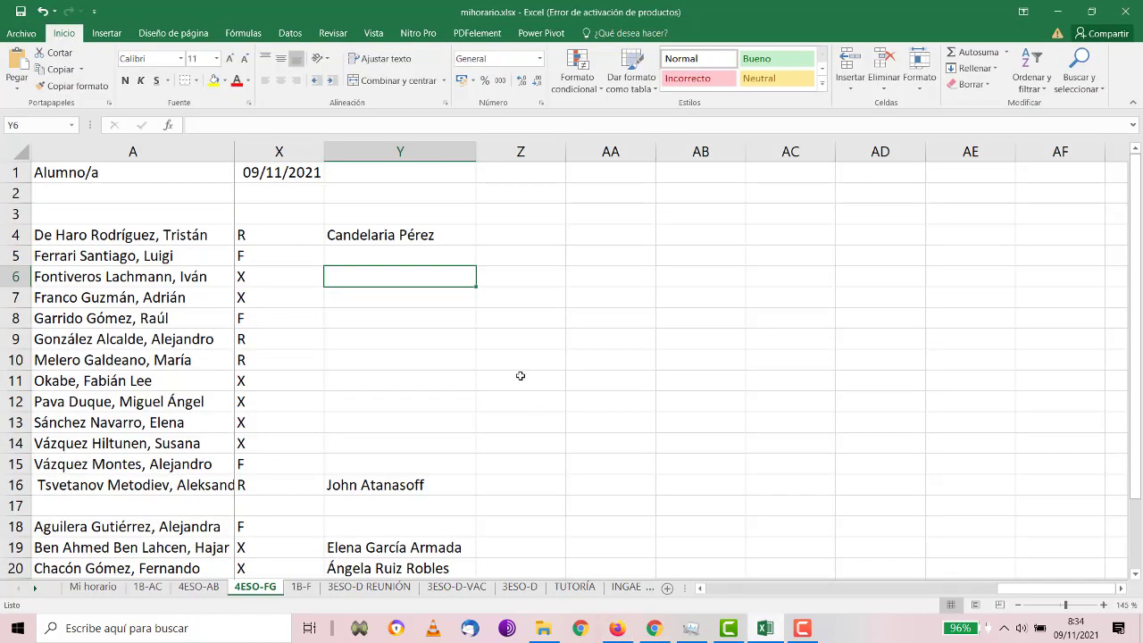
{"action": "type", "text": "Celia Sánchez Ramos"}
{"action": "key", "text": "Return"}
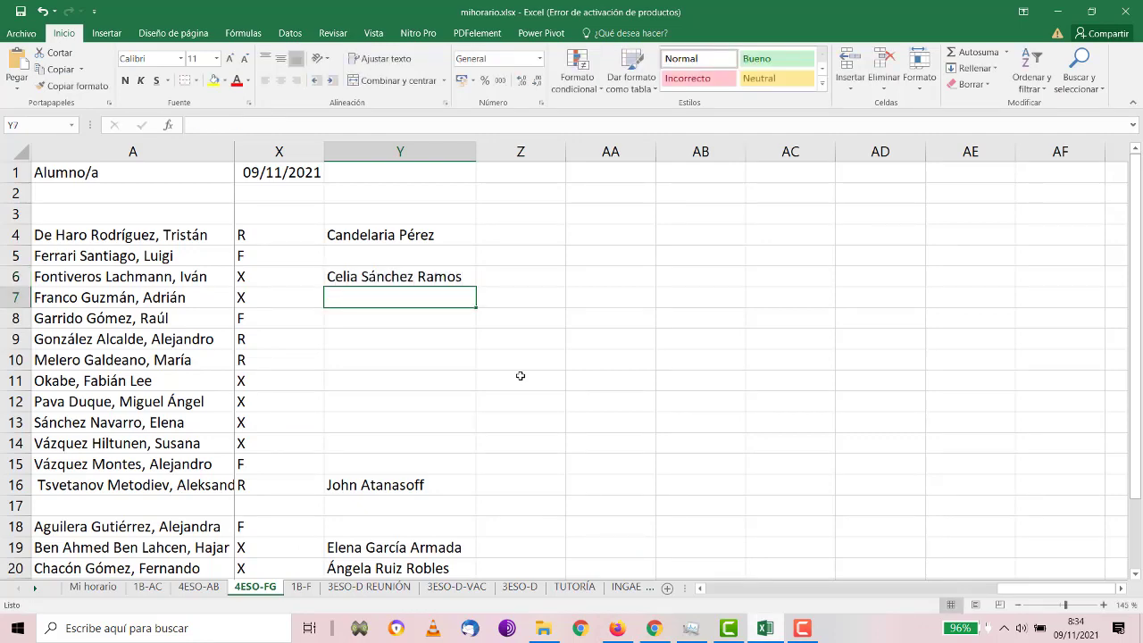
Step: Switch to Firefox and copy the name "Concepción Aleixandre Ballester" from the fourth heading of the elDiario.es article
{"action": "left_click", "coordinate": [617, 628]}
{"action": "scroll", "coordinate": [448, 365], "scroll_direction": "down", "scroll_amount": 4}
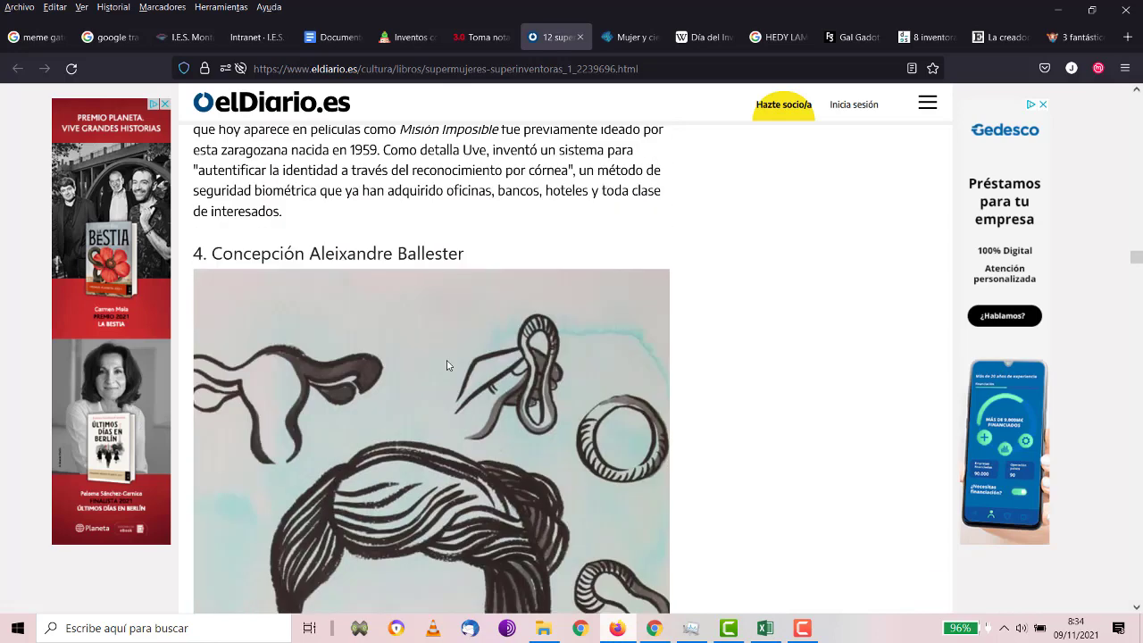
{"action": "scroll", "coordinate": [448, 365], "scroll_direction": "down", "scroll_amount": 5}
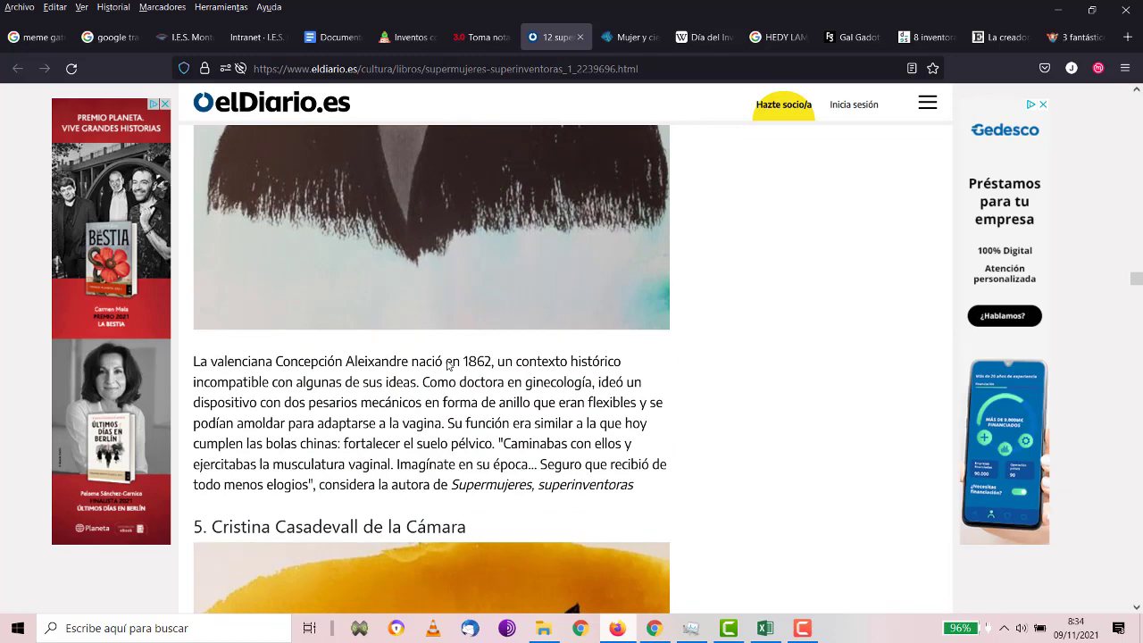
{"action": "scroll", "coordinate": [448, 365], "scroll_direction": "up", "scroll_amount": 8}
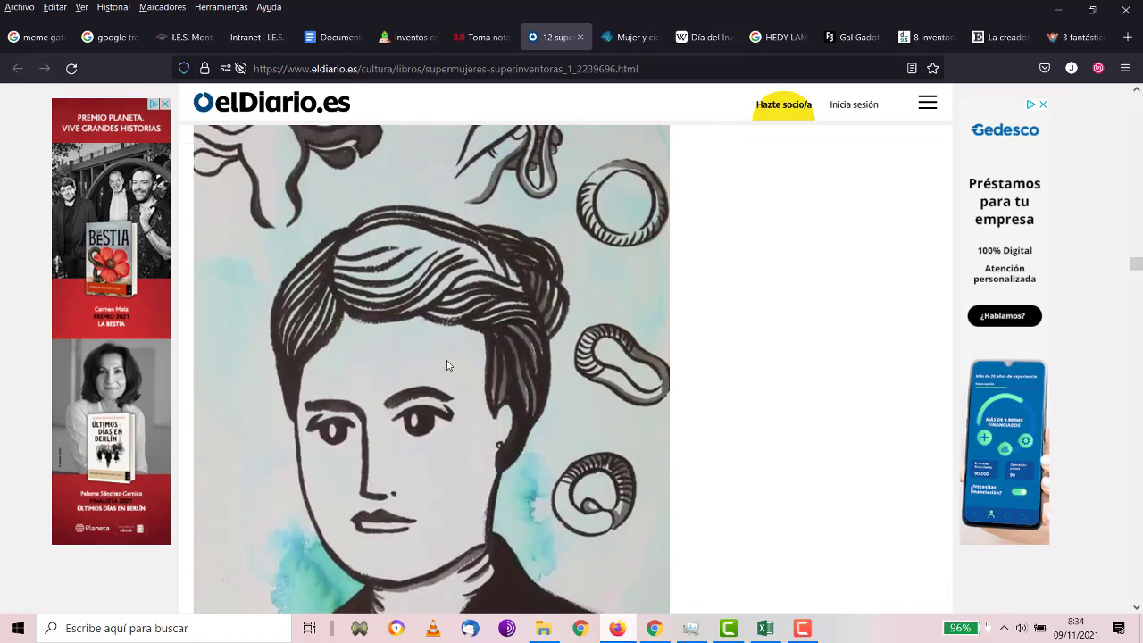
{"action": "scroll", "coordinate": [449, 365], "scroll_direction": "up", "scroll_amount": 2}
{"action": "left_click_drag", "start_coordinate": [478, 260], "coordinate": [212, 254]}
{"action": "key", "text": "ctrl+c"}
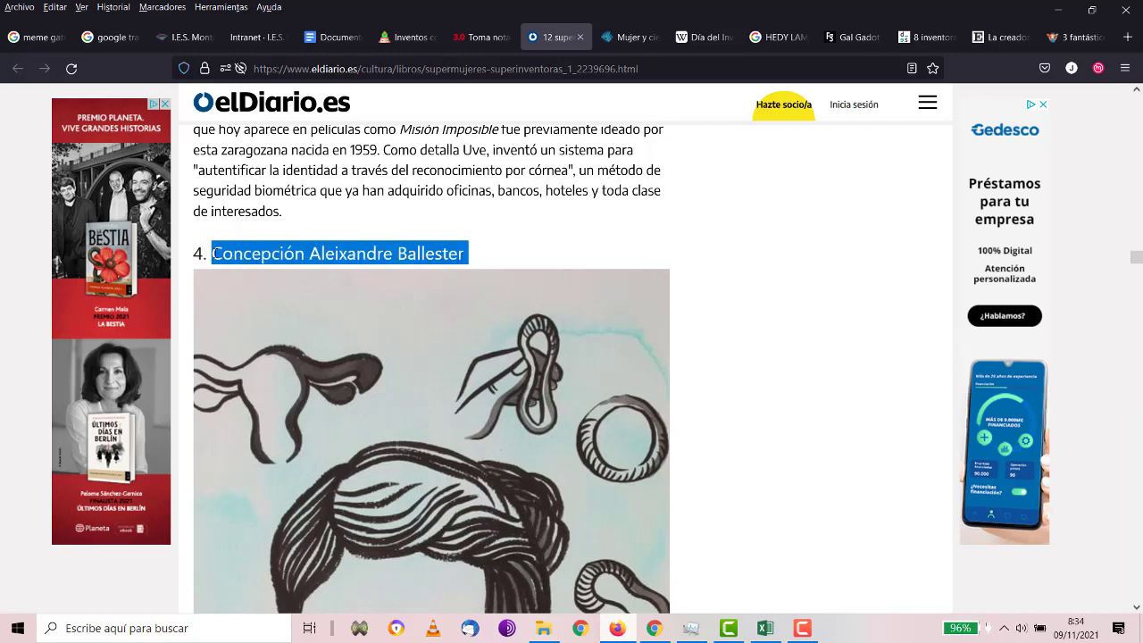
Step: Switch to Excel and paste "Concepción Aleixandre Ballester" into cell Y7 without the web page's formatting
{"action": "left_click", "coordinate": [765, 627]}
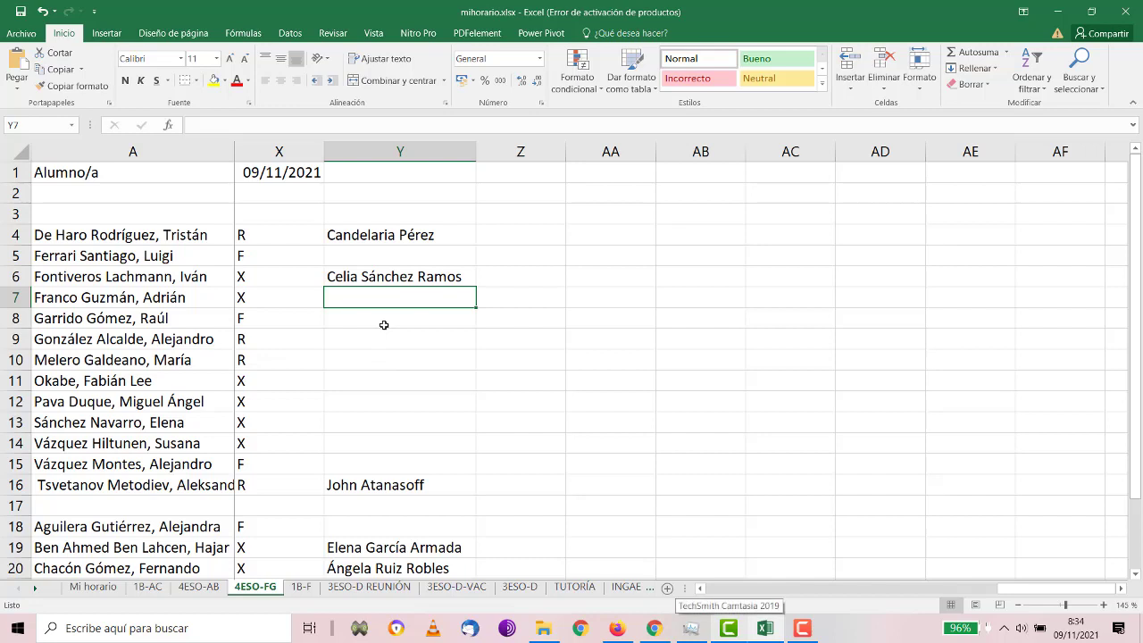
{"action": "left_click", "coordinate": [16, 86]}
{"action": "left_click", "coordinate": [38, 124]}
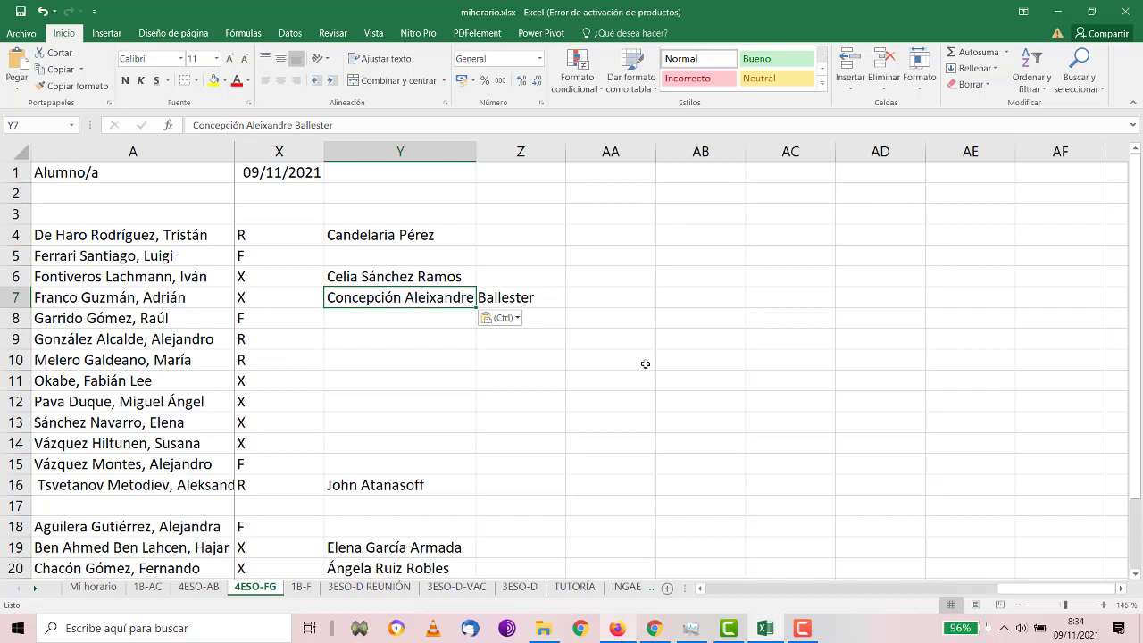
Step: Copy "Celia Sánchez Ramos" from cell Y6 into cell Y9
{"action": "left_click", "coordinate": [415, 279]}
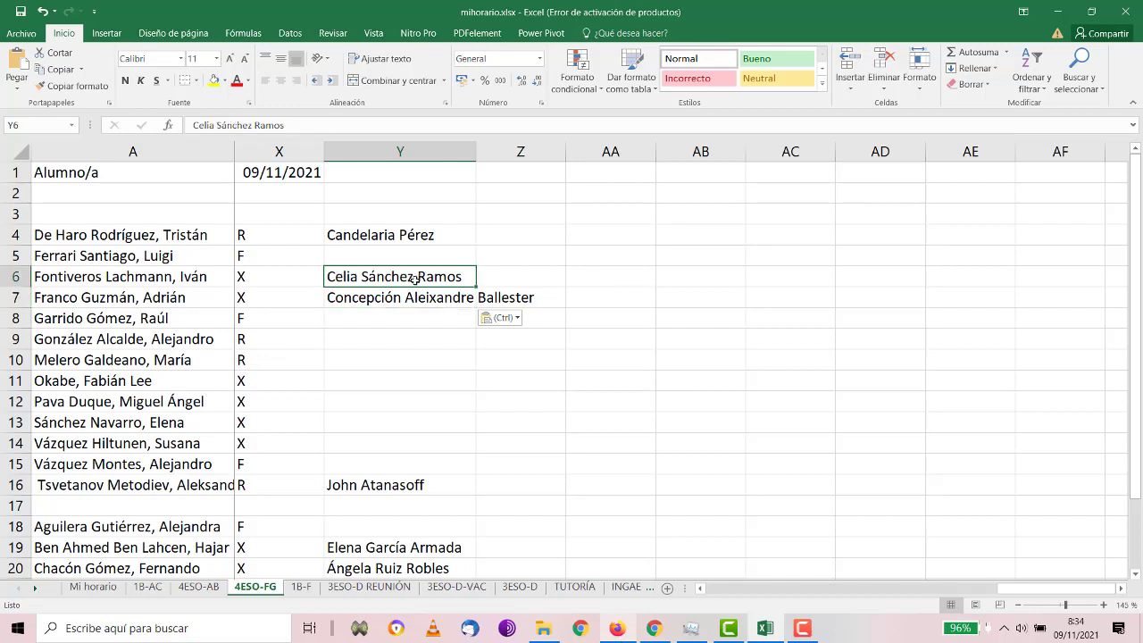
{"action": "key", "text": "ctrl+c"}
{"action": "left_click", "coordinate": [395, 339]}
{"action": "key", "text": "ctrl+v"}
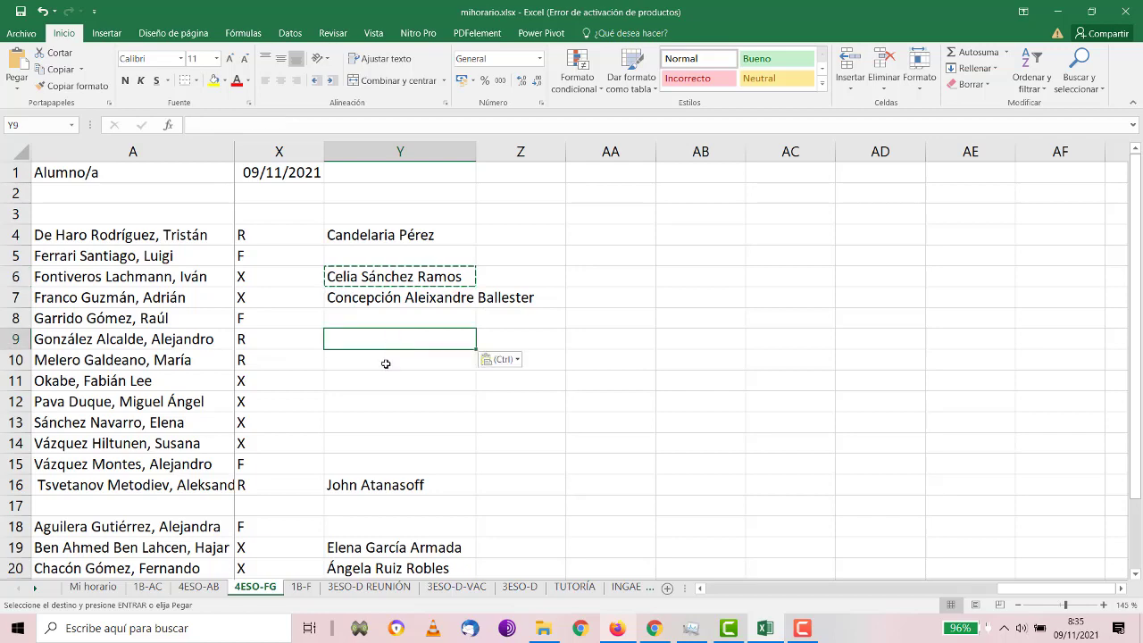
Step: Switch to Firefox and copy the name "María del Carmen Ortiz de Arce" from the tenth heading of the elDiario.es article
{"action": "left_click", "coordinate": [381, 372]}
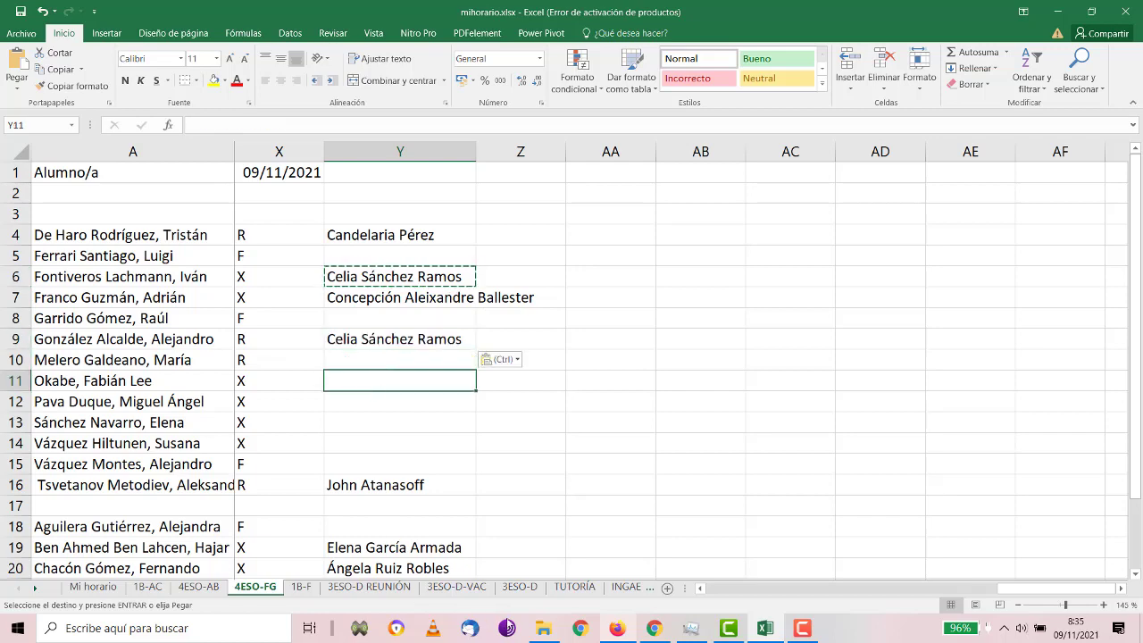
{"action": "left_click", "coordinate": [617, 628]}
{"action": "scroll", "coordinate": [534, 308], "scroll_direction": "down", "scroll_amount": 7}
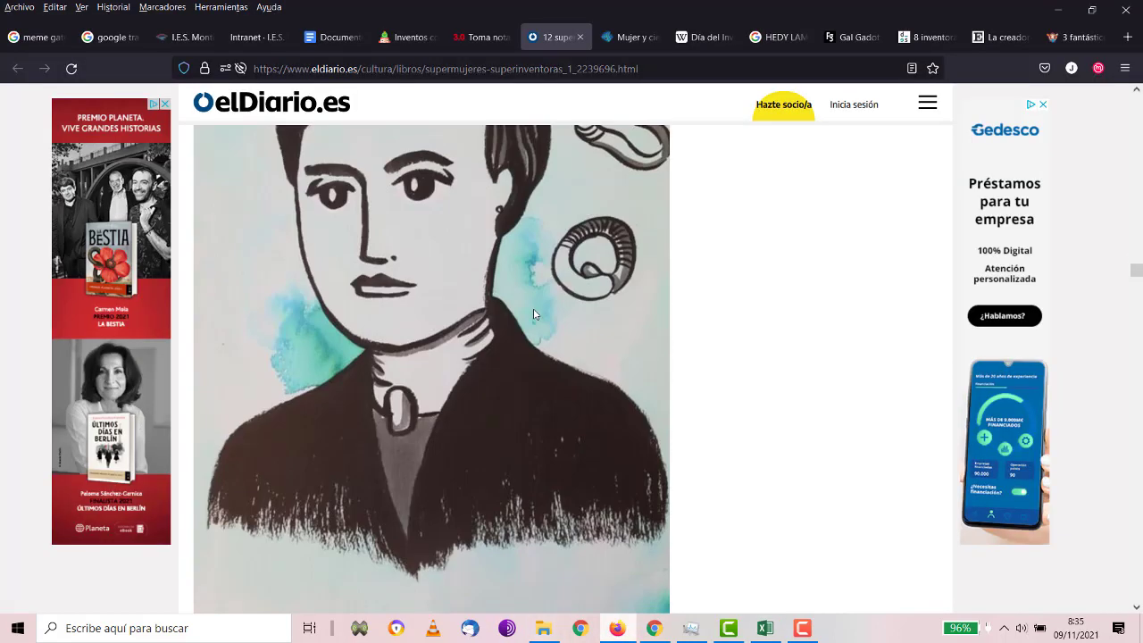
{"action": "scroll", "coordinate": [534, 308], "scroll_direction": "down", "scroll_amount": 8}
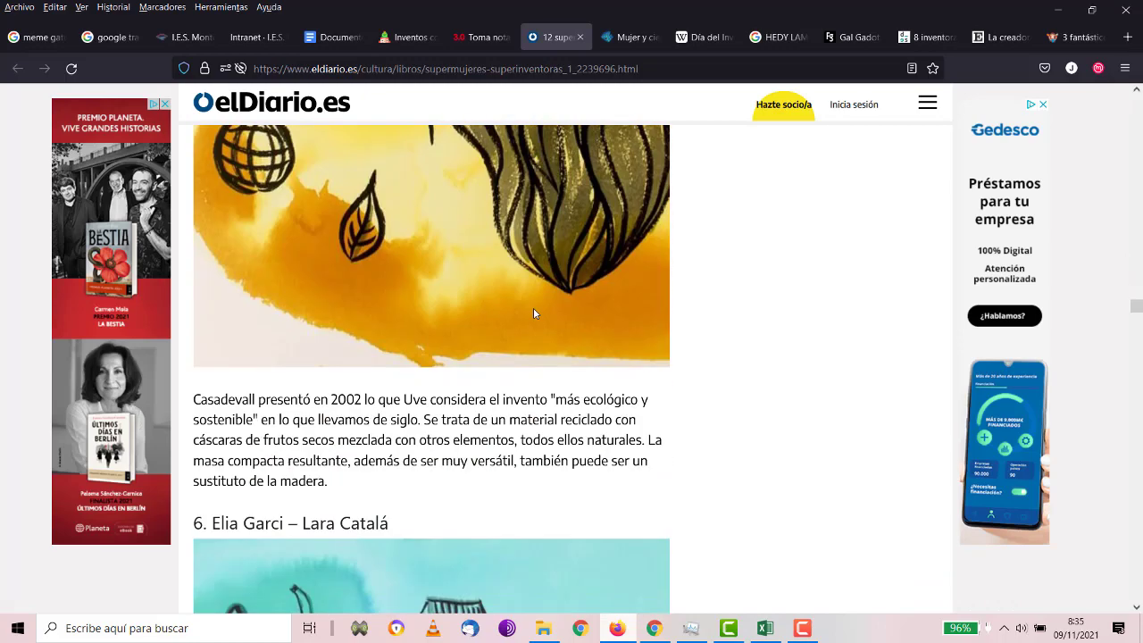
{"action": "scroll", "coordinate": [534, 308], "scroll_direction": "down", "scroll_amount": 4}
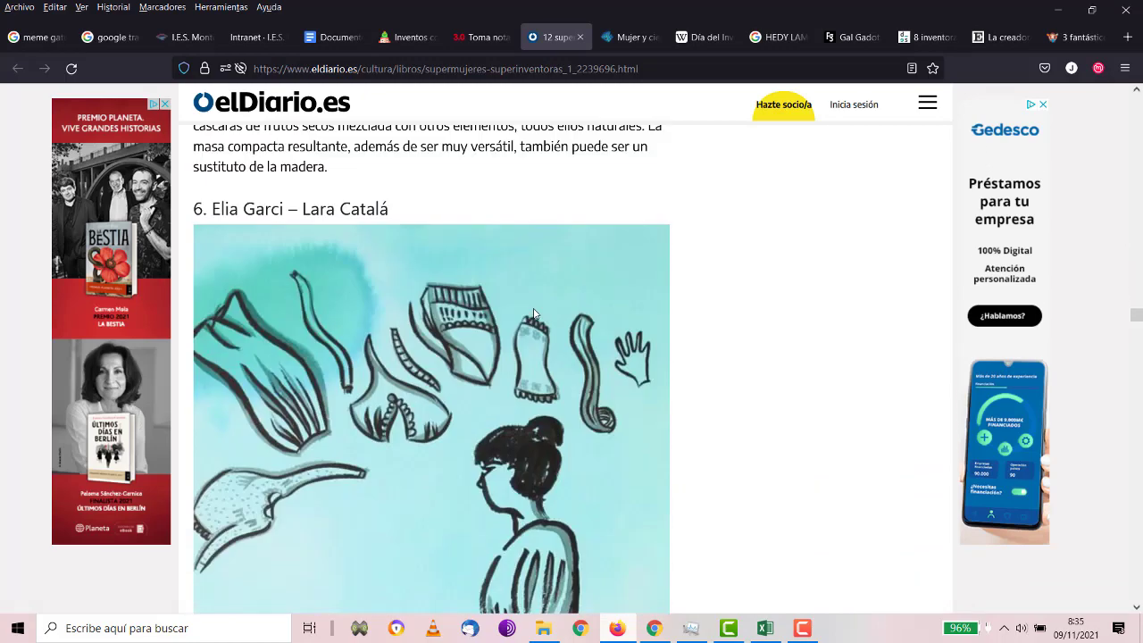
{"action": "scroll", "coordinate": [533, 312], "scroll_direction": "down", "scroll_amount": 6}
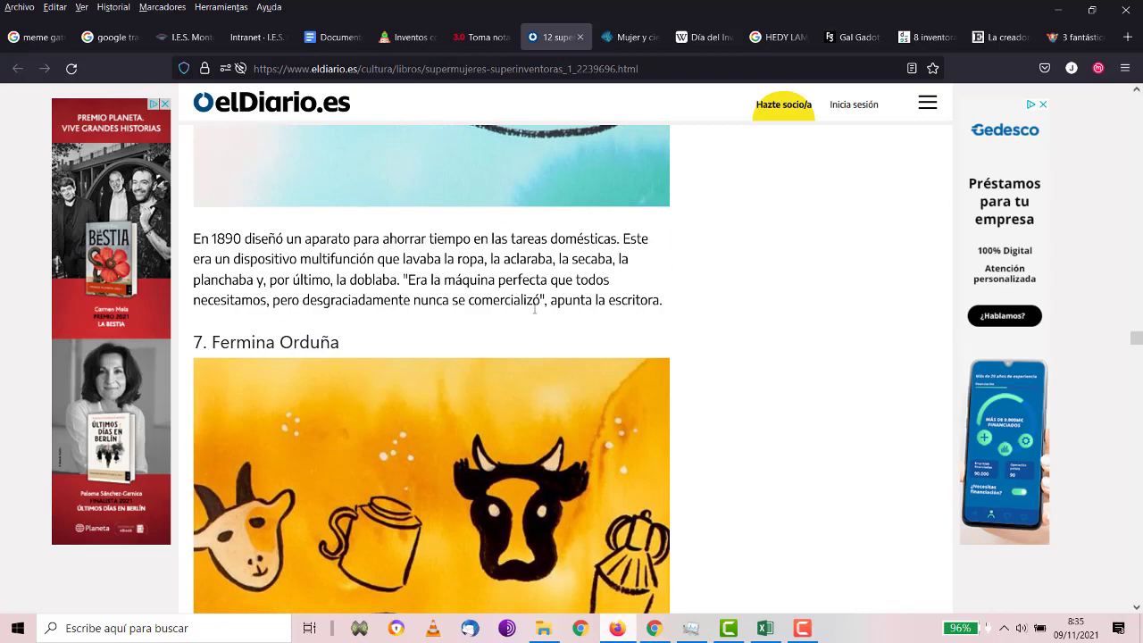
{"action": "scroll", "coordinate": [534, 308], "scroll_direction": "down", "scroll_amount": 10}
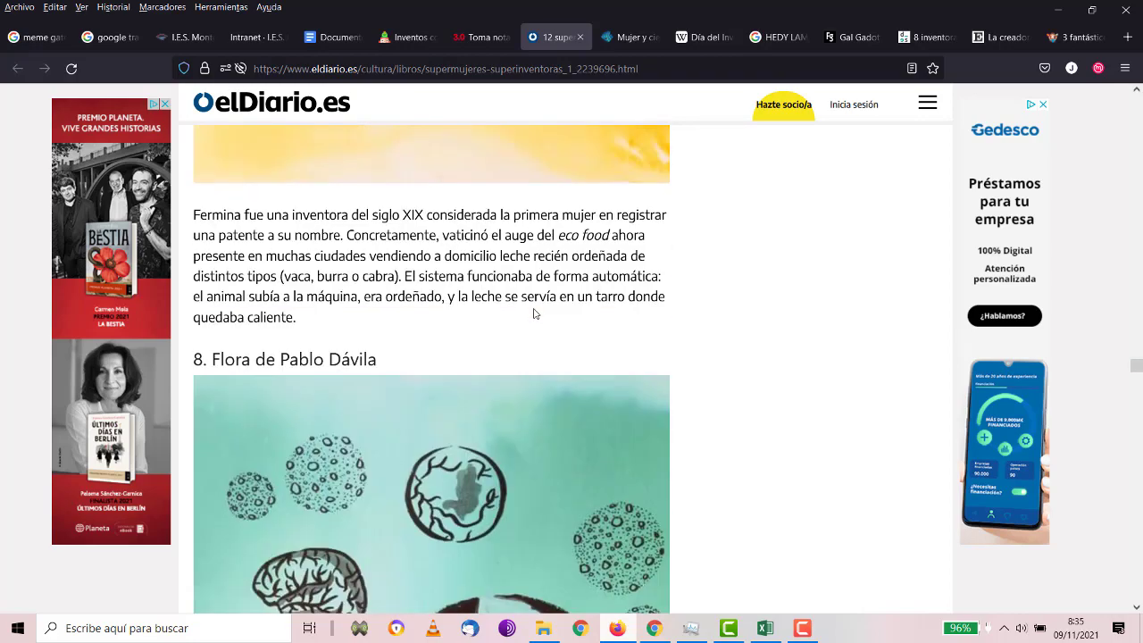
{"action": "scroll", "coordinate": [534, 314], "scroll_direction": "down", "scroll_amount": 15}
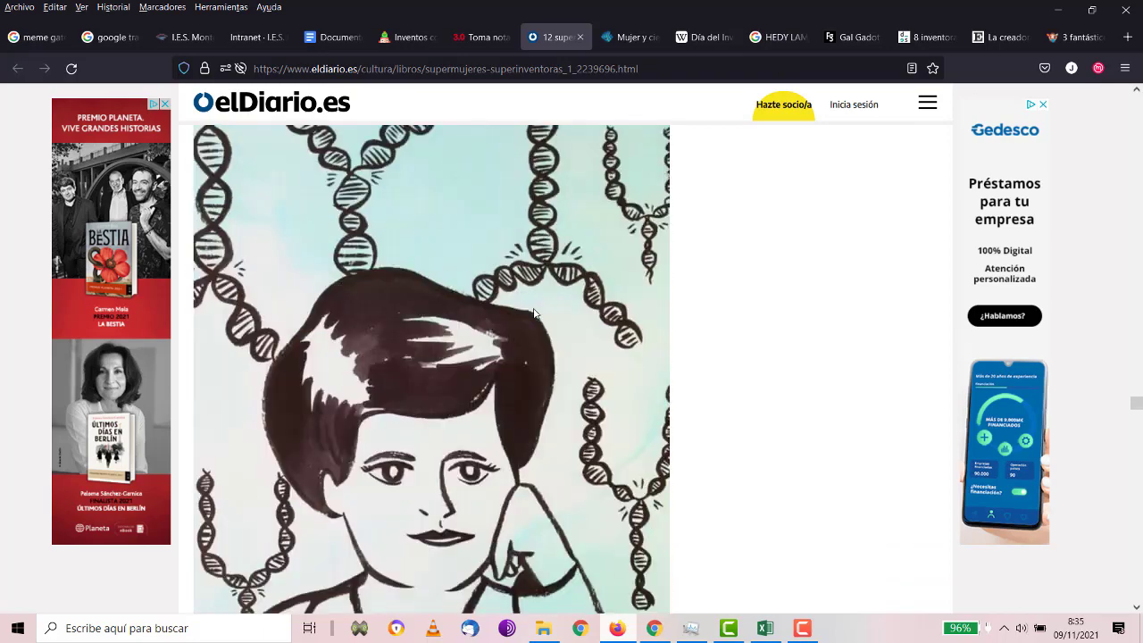
{"action": "scroll", "coordinate": [534, 313], "scroll_direction": "down", "scroll_amount": 5}
{"action": "scroll", "coordinate": [534, 313], "scroll_direction": "down", "scroll_amount": 8}
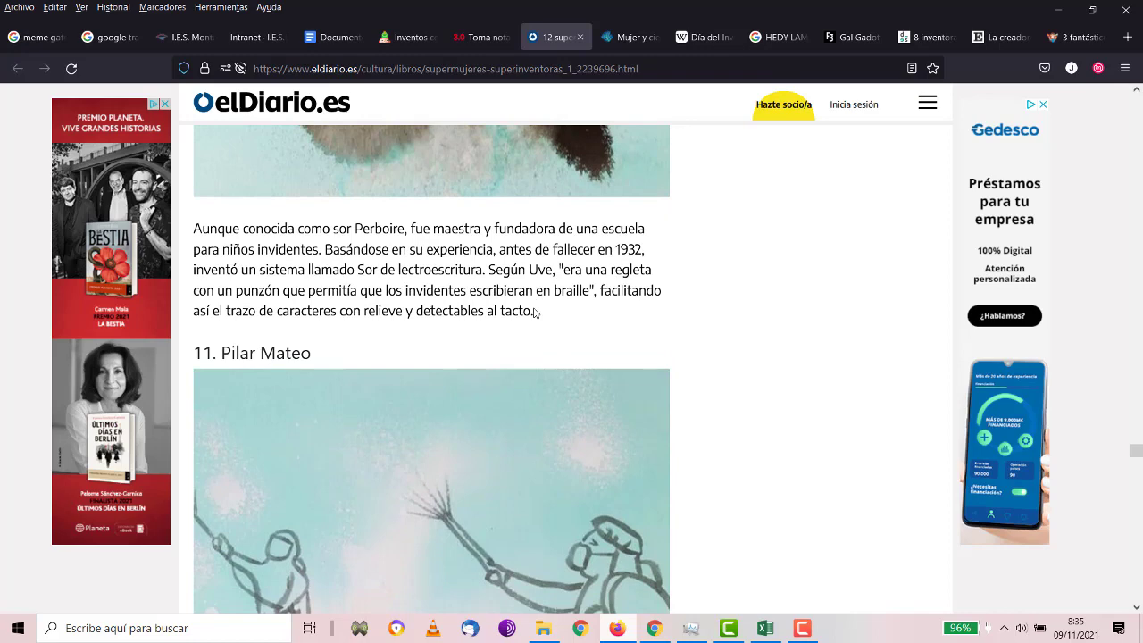
{"action": "scroll", "coordinate": [534, 311], "scroll_direction": "up", "scroll_amount": 9}
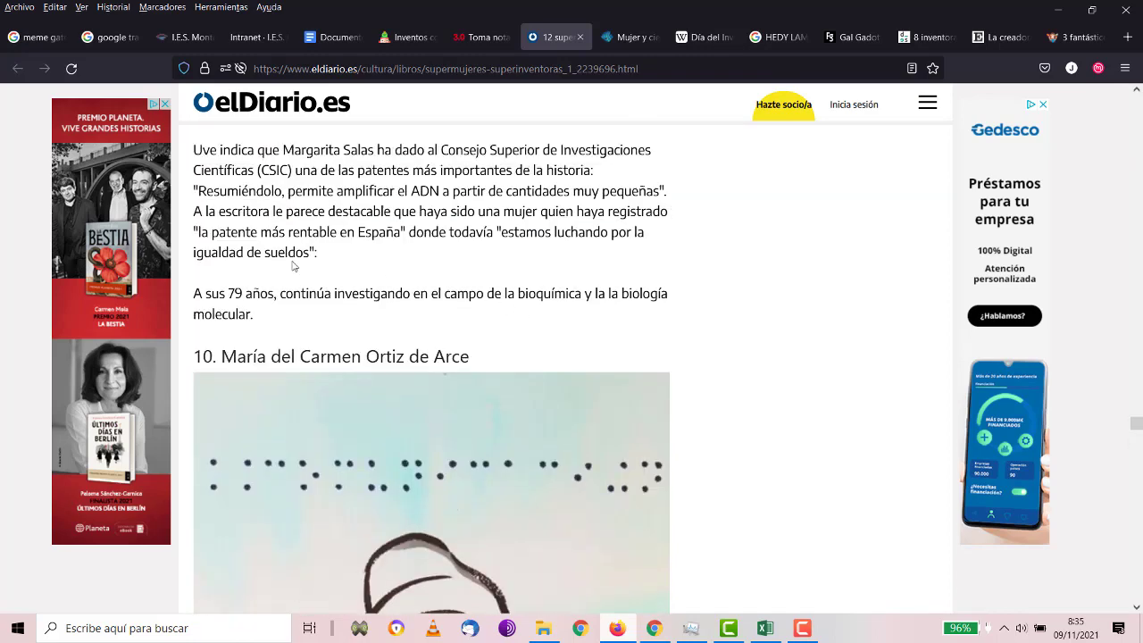
{"action": "left_click_drag", "start_coordinate": [222, 357], "coordinate": [489, 351]}
{"action": "key", "text": "ctrl+c"}
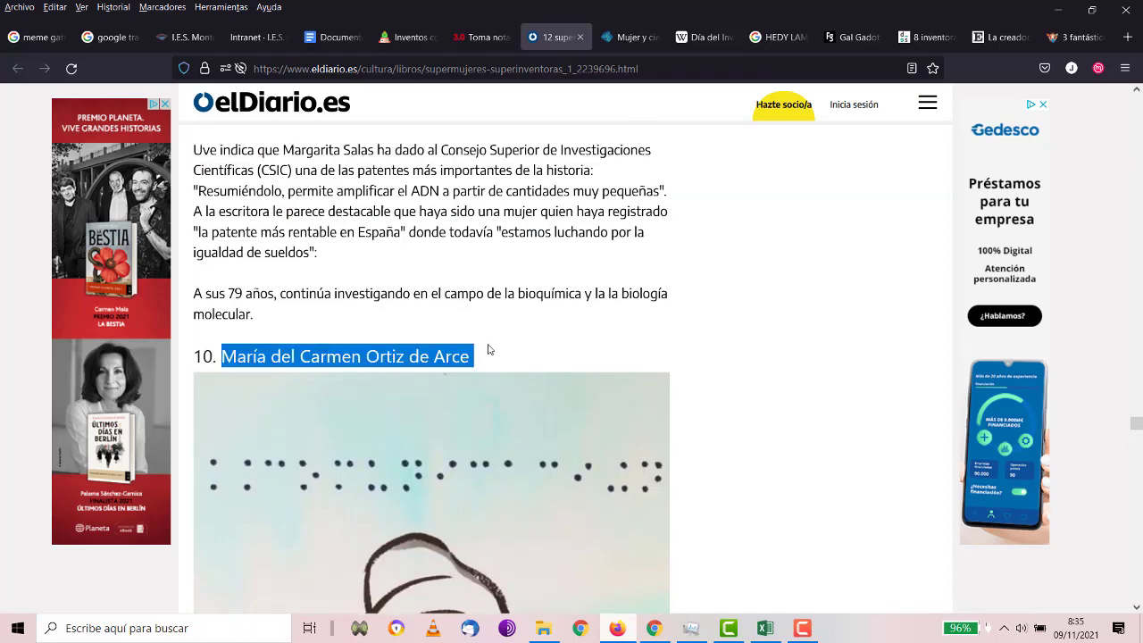
{"action": "left_click", "coordinate": [766, 629]}
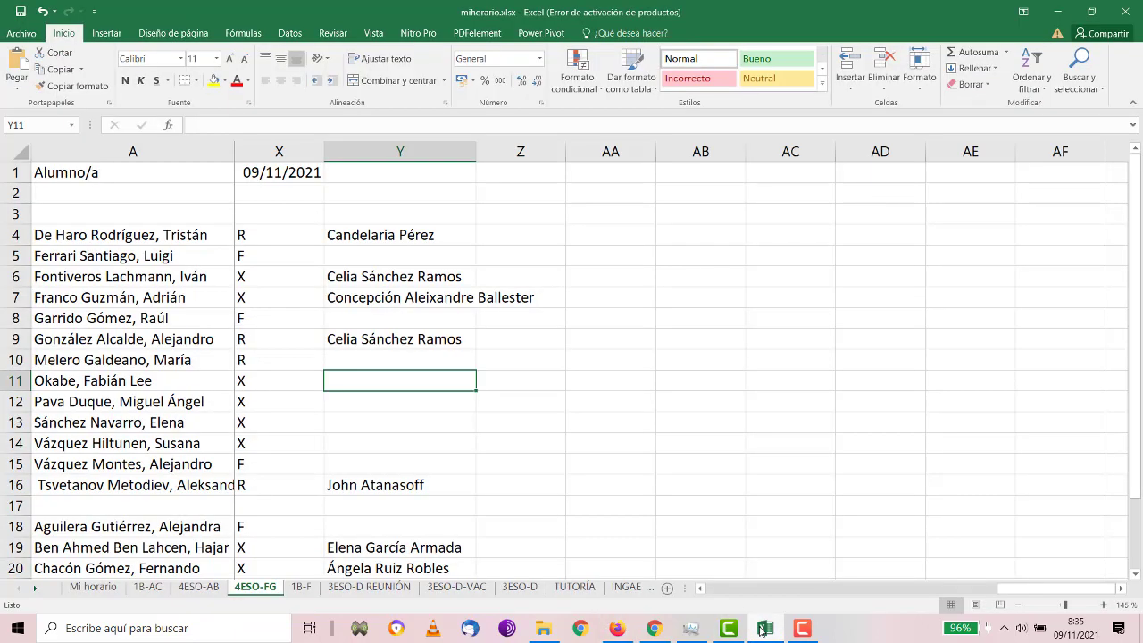
{"action": "left_click", "coordinate": [355, 366]}
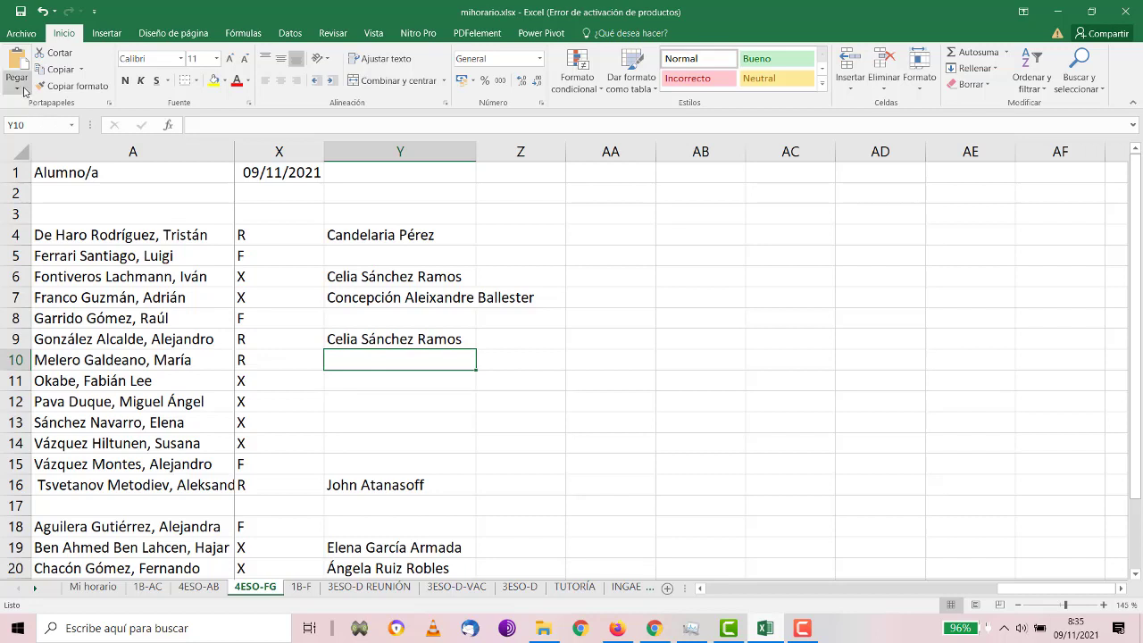
{"action": "left_click", "coordinate": [16, 88]}
{"action": "left_click", "coordinate": [24, 123]}
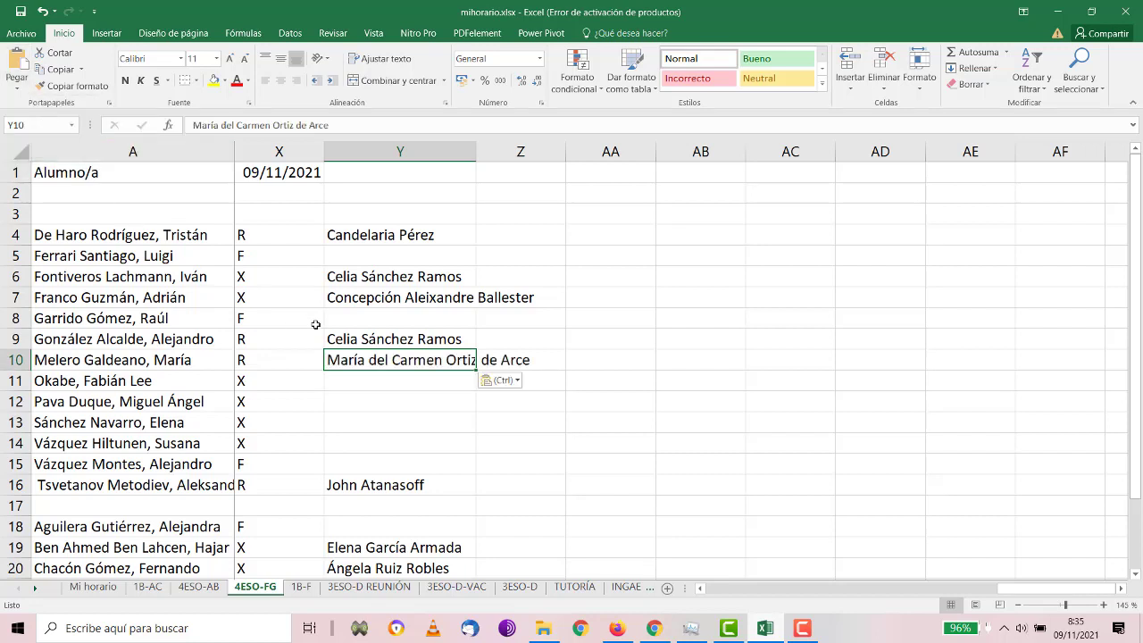
{"action": "key", "text": "ctrl+c"}
{"action": "left_click", "coordinate": [387, 379]}
{"action": "key", "text": "ctrl+v"}
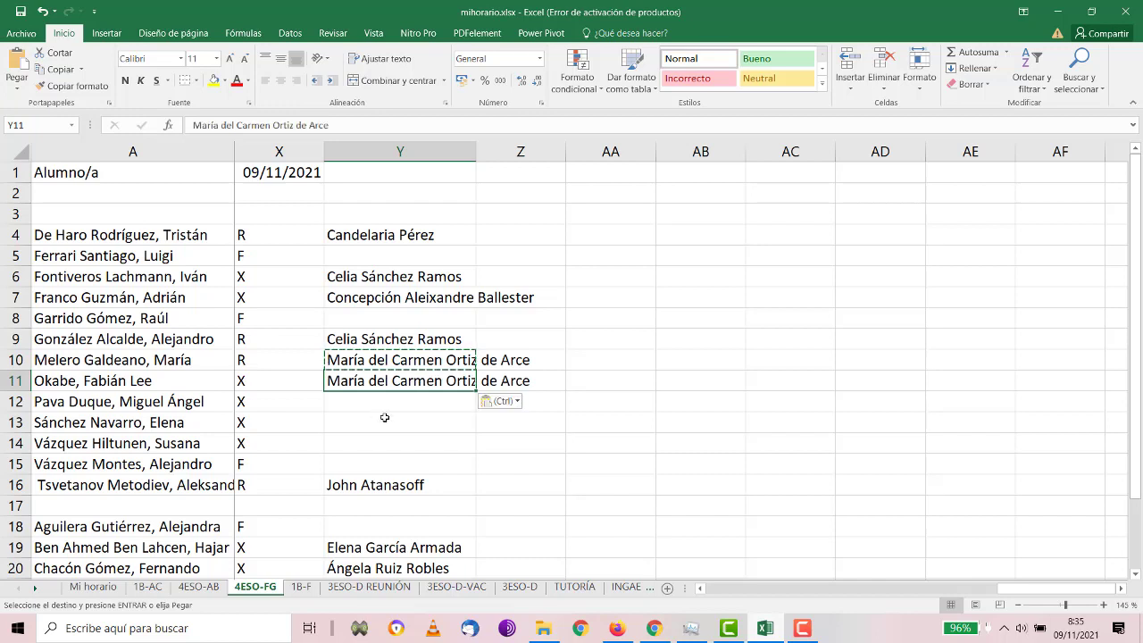
{"action": "key", "text": "Escape"}
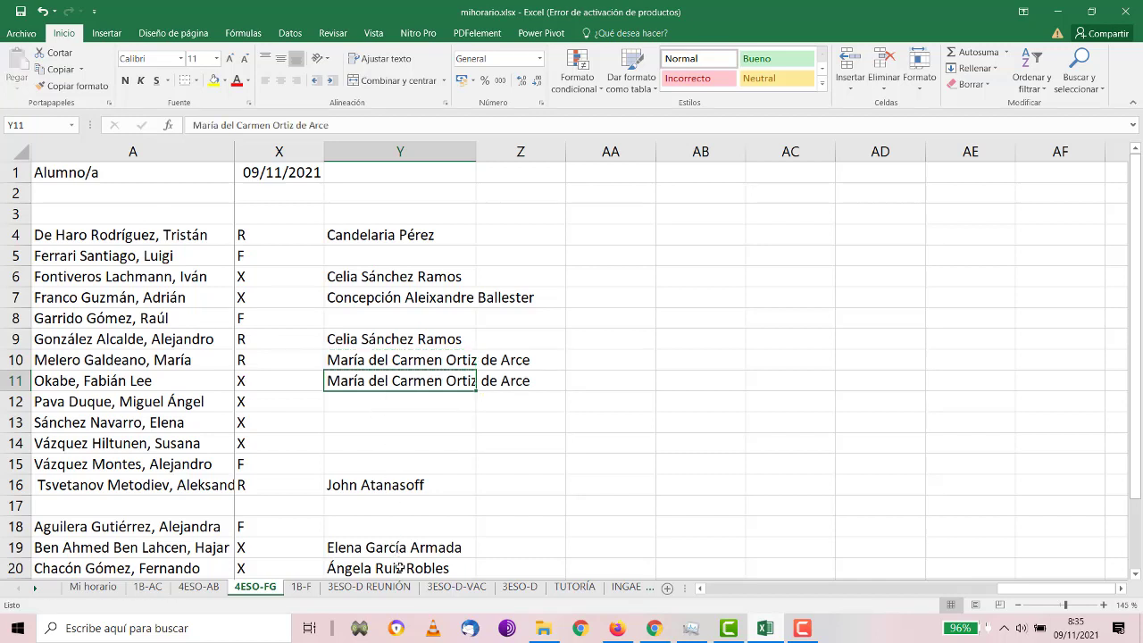
Step: Switch to Firefox and copy the name "Teresa Gonzalo" from the twelfth heading of the elDiario.es article
{"action": "left_click", "coordinate": [617, 628]}
{"action": "scroll", "coordinate": [486, 353], "scroll_direction": "down", "scroll_amount": 6}
{"action": "scroll", "coordinate": [486, 352], "scroll_direction": "down", "scroll_amount": 6}
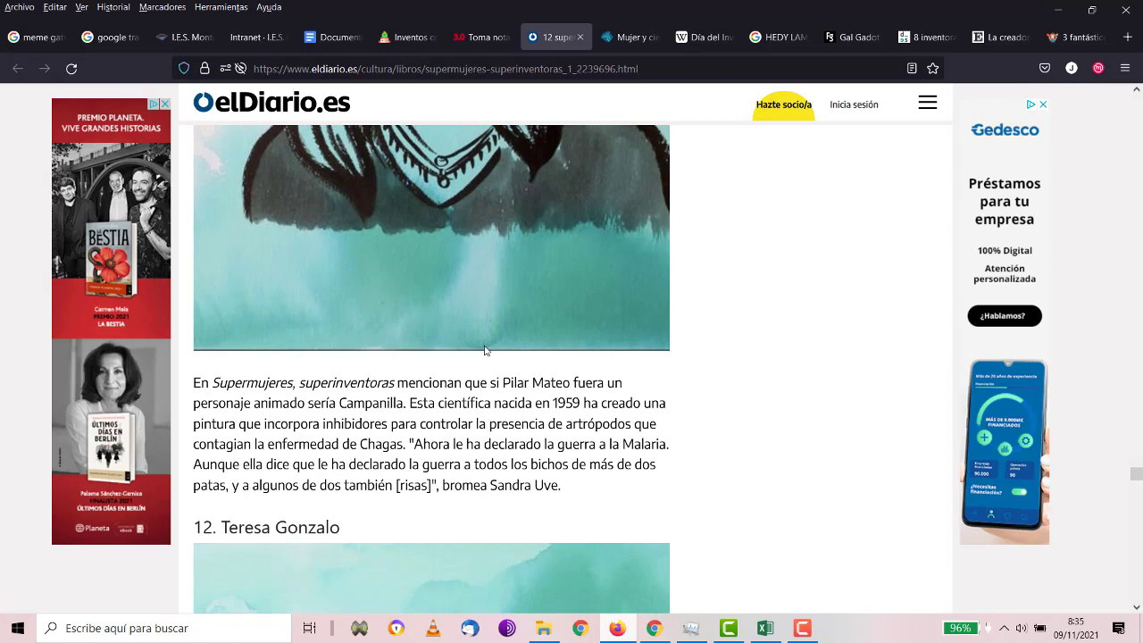
{"action": "scroll", "coordinate": [486, 350], "scroll_direction": "down", "scroll_amount": 8}
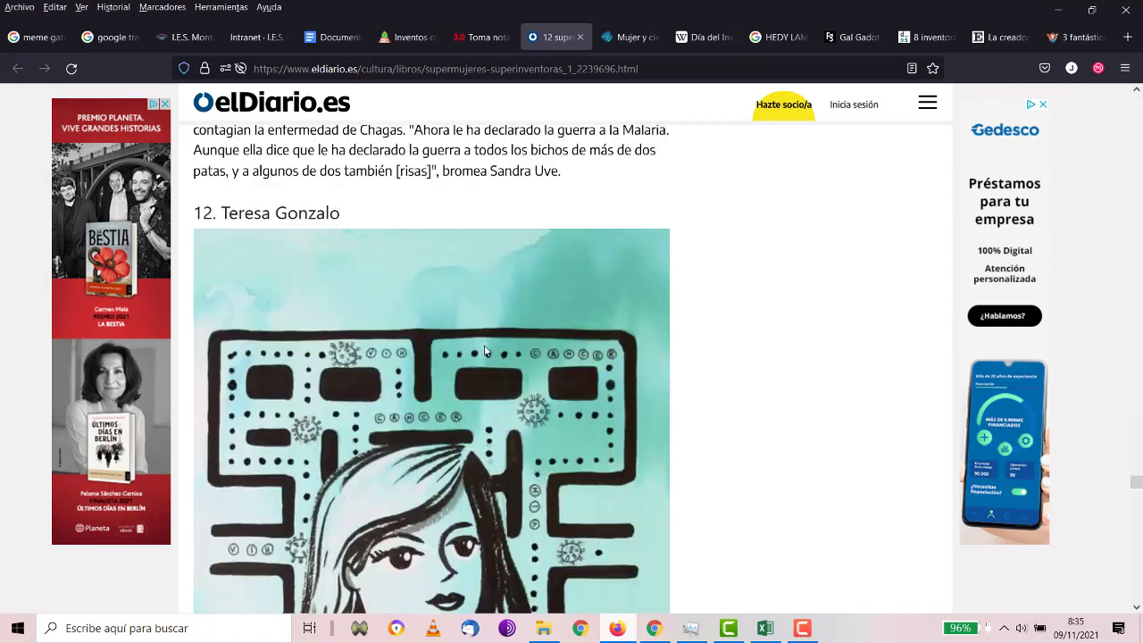
{"action": "scroll", "coordinate": [486, 350], "scroll_direction": "up", "scroll_amount": 4}
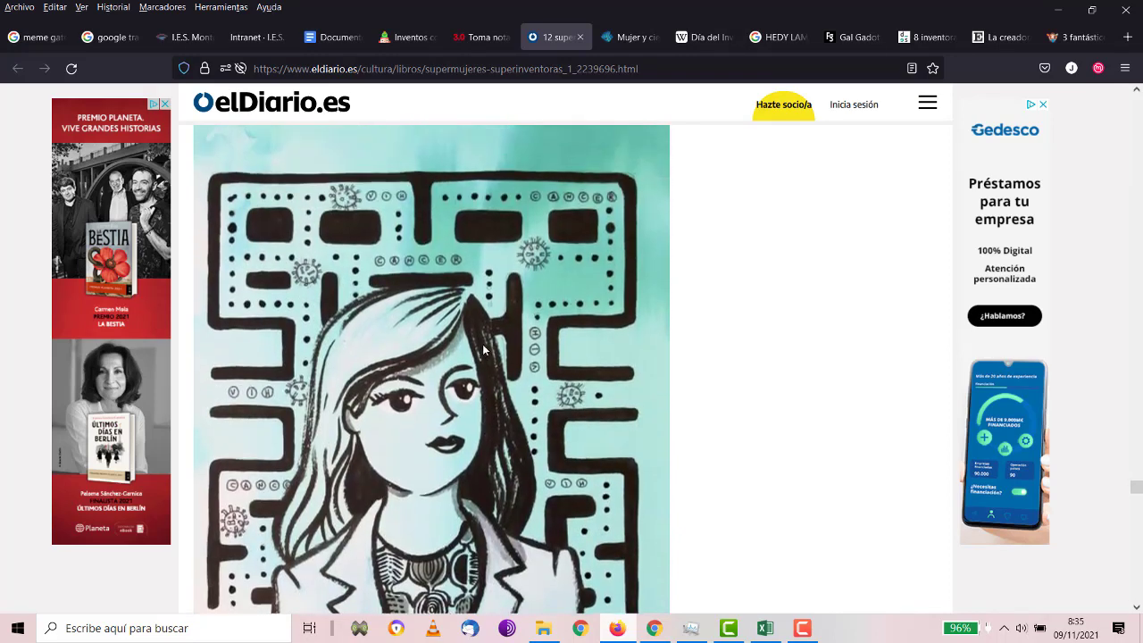
{"action": "scroll", "coordinate": [483, 349], "scroll_direction": "down", "scroll_amount": 3}
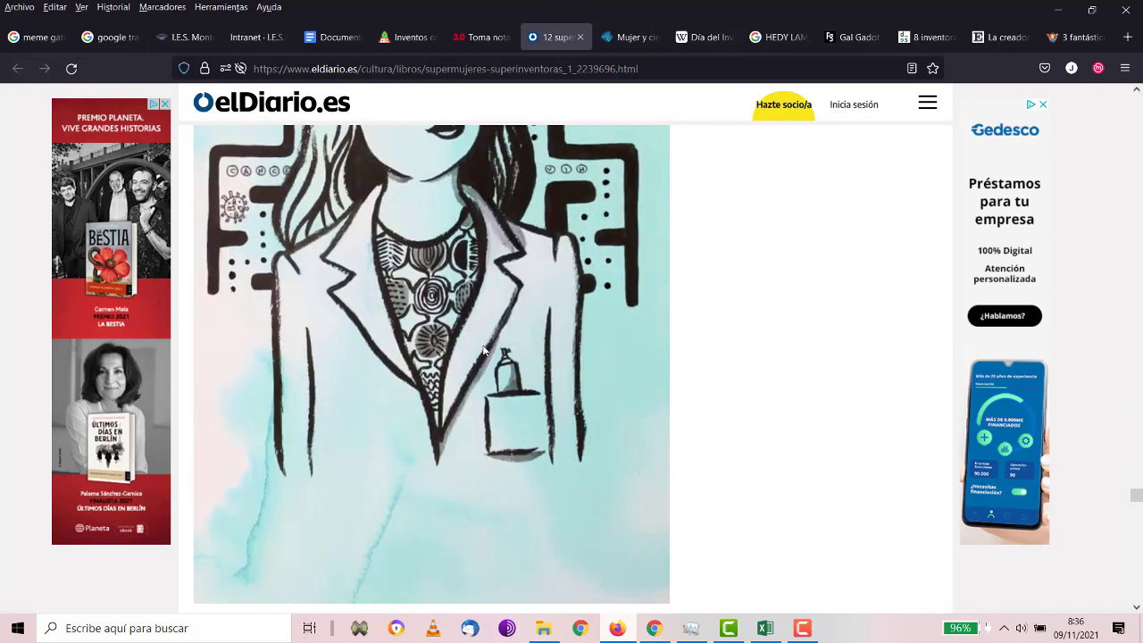
{"action": "scroll", "coordinate": [483, 350], "scroll_direction": "down", "scroll_amount": 4}
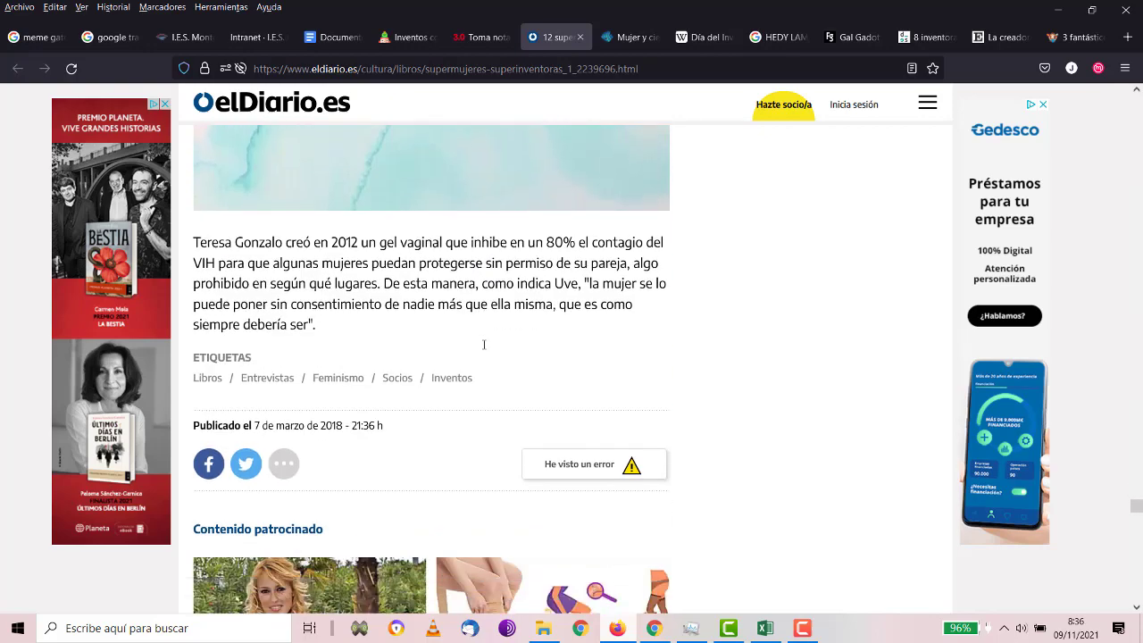
{"action": "scroll", "coordinate": [483, 349], "scroll_direction": "up", "scroll_amount": 8}
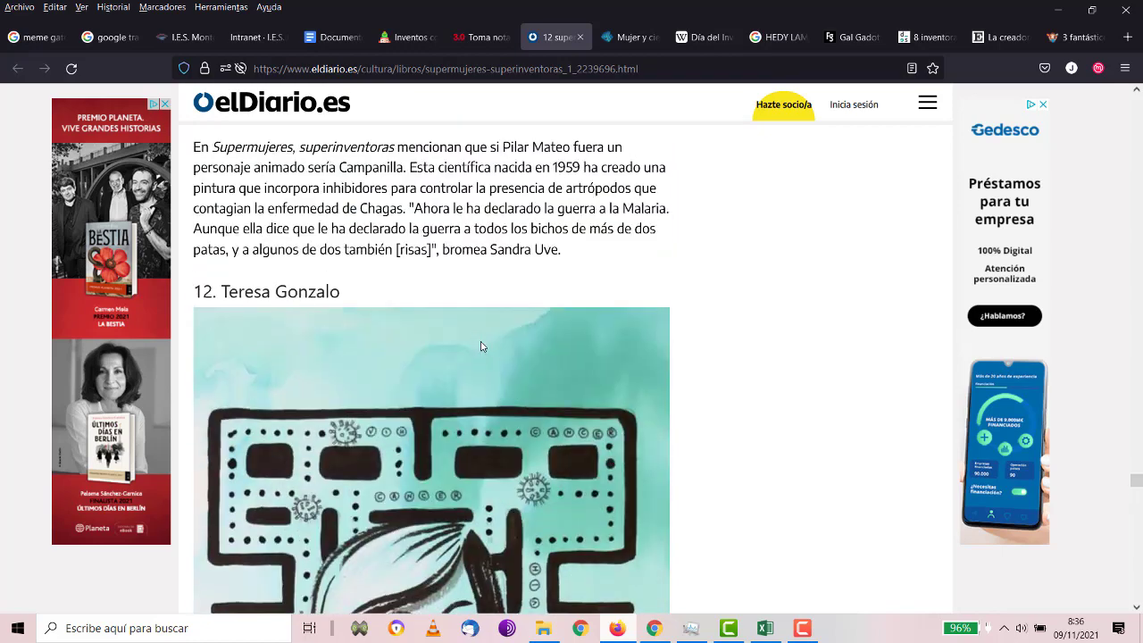
{"action": "left_click_drag", "start_coordinate": [222, 291], "coordinate": [342, 295]}
{"action": "key", "text": "ctrl+c"}
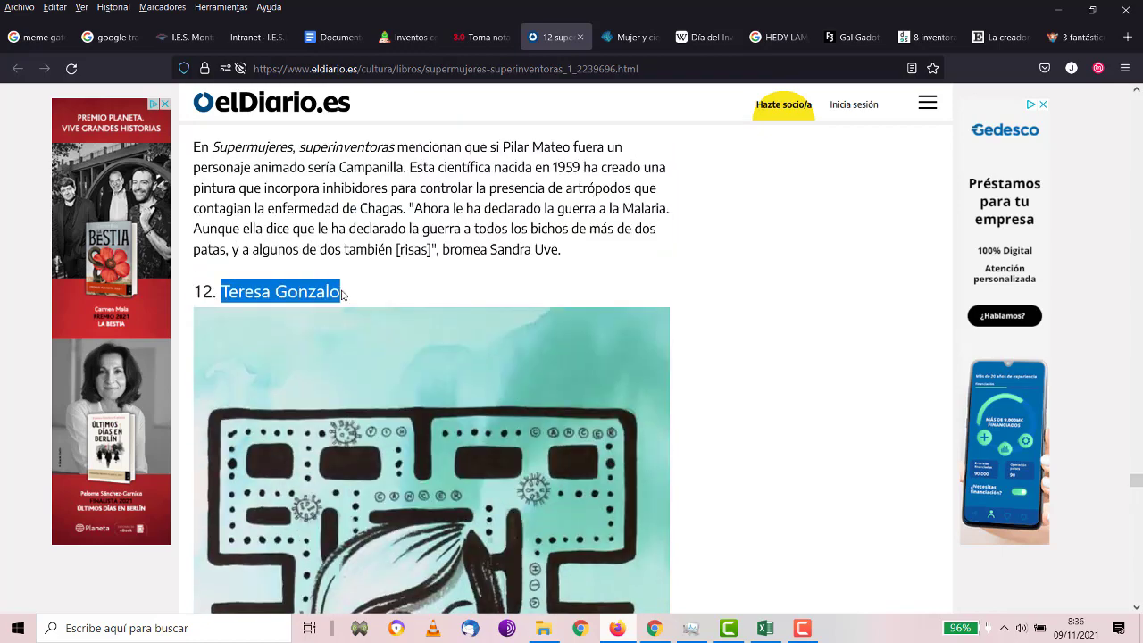
{"action": "scroll", "coordinate": [345, 288], "scroll_direction": "down", "scroll_amount": 6}
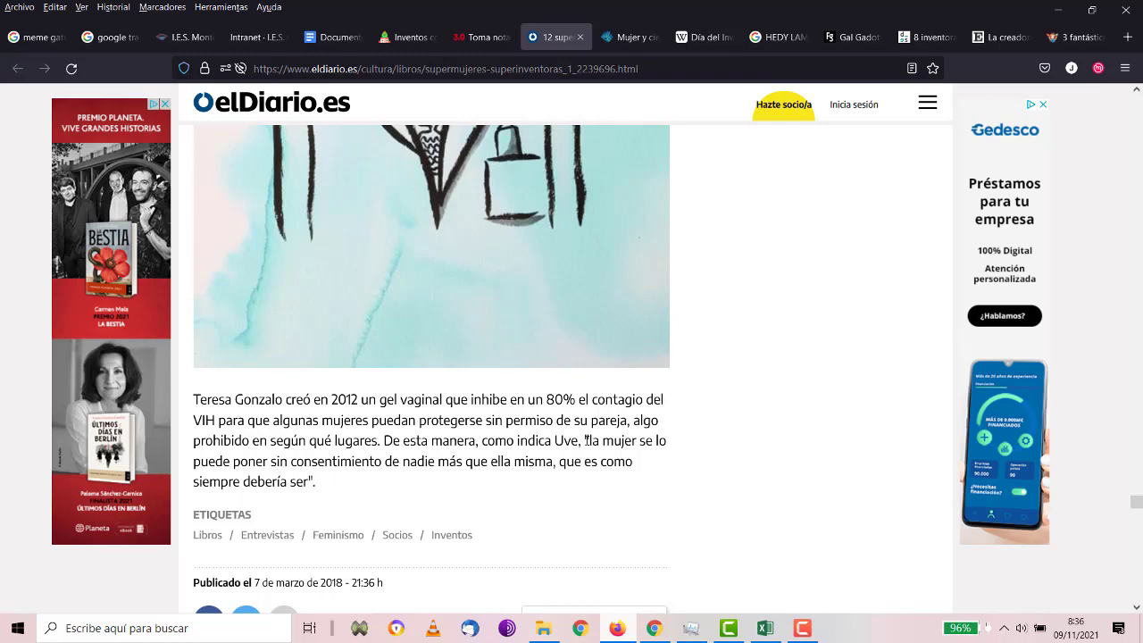
{"action": "left_click", "coordinate": [765, 628]}
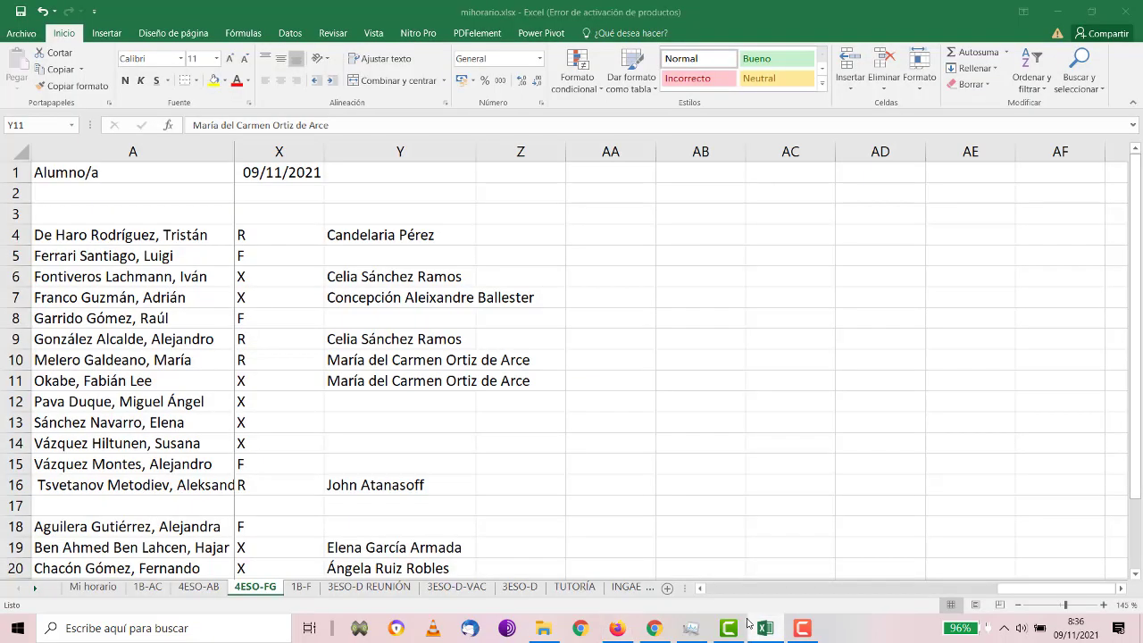
{"action": "left_click", "coordinate": [336, 402]}
{"action": "key", "text": "ctrl+v"}
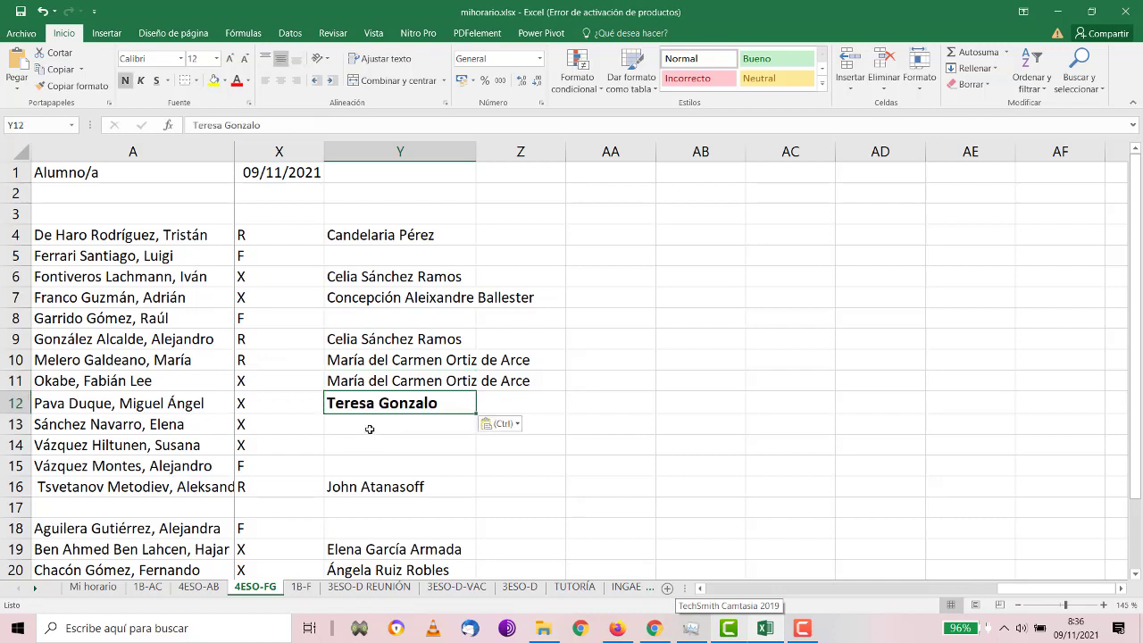
{"action": "key", "text": "ctrl+z"}
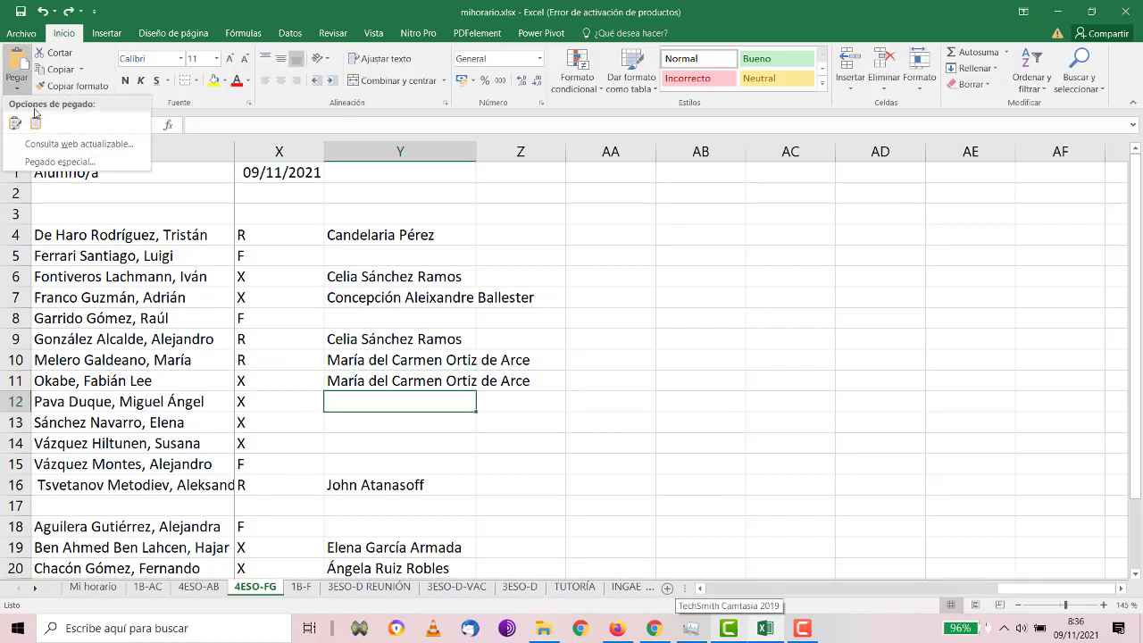
{"action": "key", "text": "F2"}
{"action": "key", "text": "ctrl+v"}
{"action": "key", "text": "Return"}
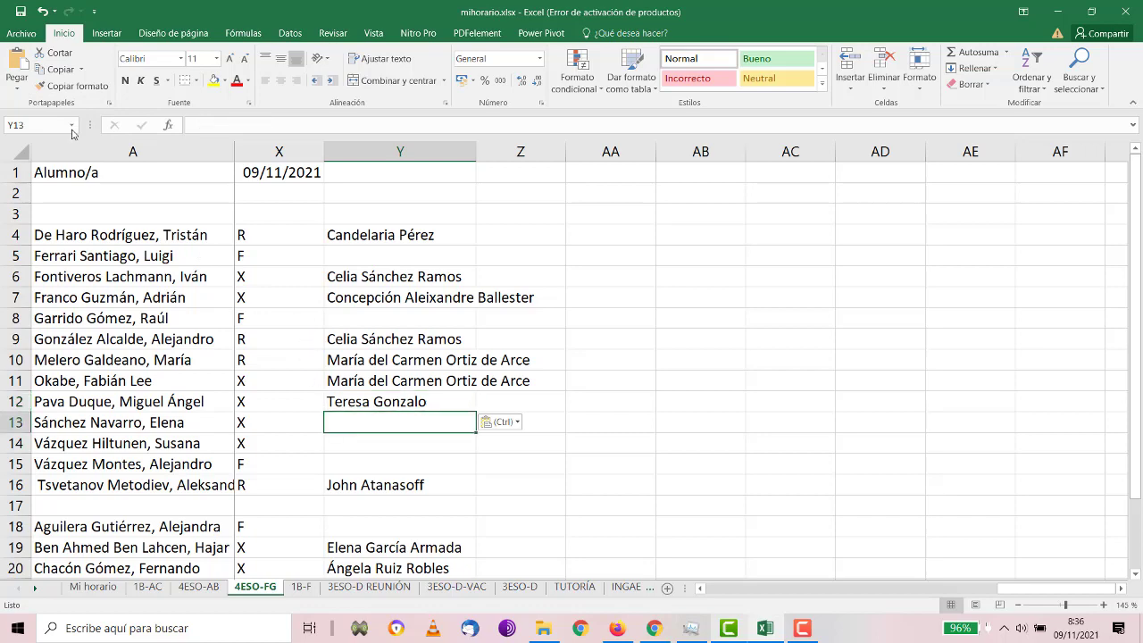
{"action": "key", "text": "ctrl+v"}
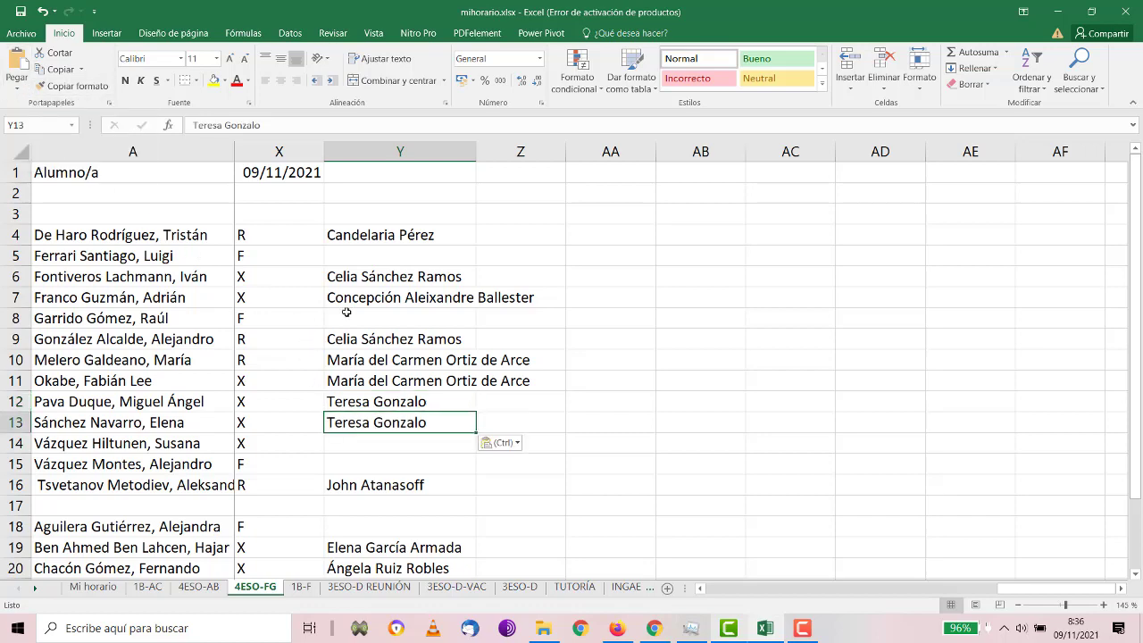
{"action": "scroll", "coordinate": [347, 312], "scroll_direction": "down", "scroll_amount": 1}
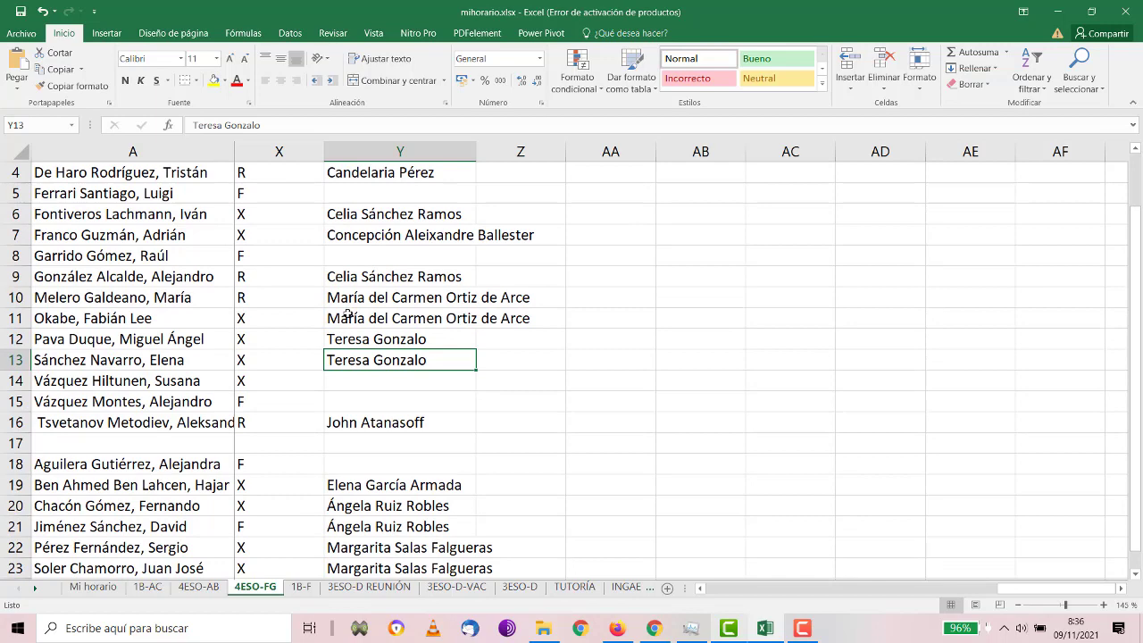
Step: Switch to Firefox and look through the Tribalyte Ideas article on four Spanish women inventors for another name to assign
{"action": "left_click", "coordinate": [617, 628]}
{"action": "scroll", "coordinate": [603, 543], "scroll_direction": "down", "scroll_amount": 8}
{"action": "scroll", "coordinate": [616, 313], "scroll_direction": "up", "scroll_amount": 7}
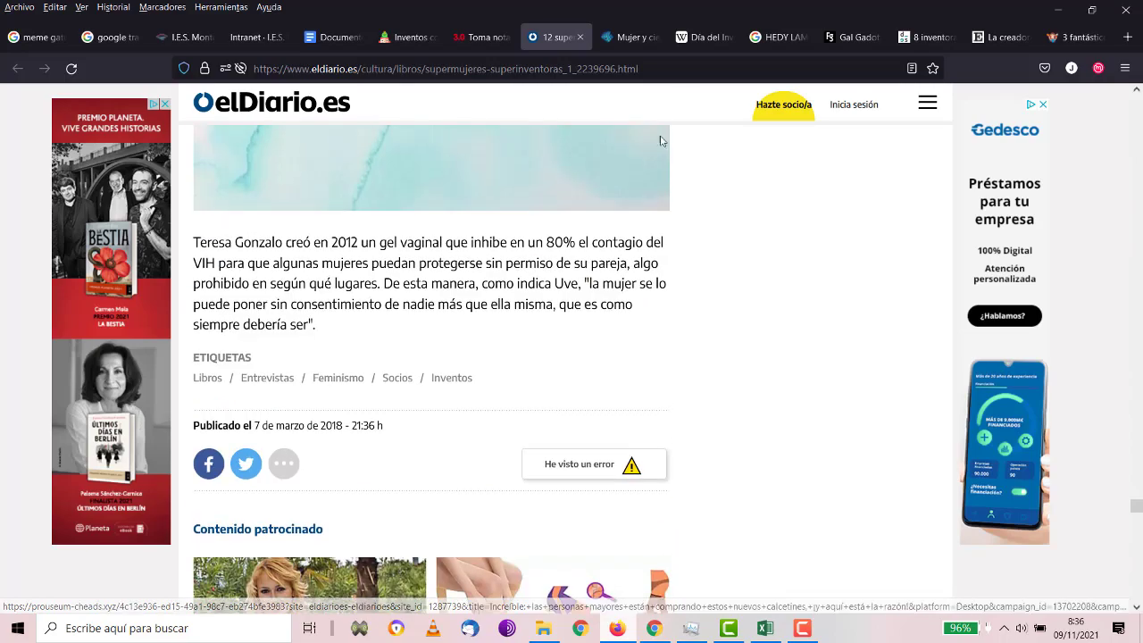
{"action": "left_click", "coordinate": [622, 26]}
{"action": "scroll", "coordinate": [429, 339], "scroll_direction": "down", "scroll_amount": 10}
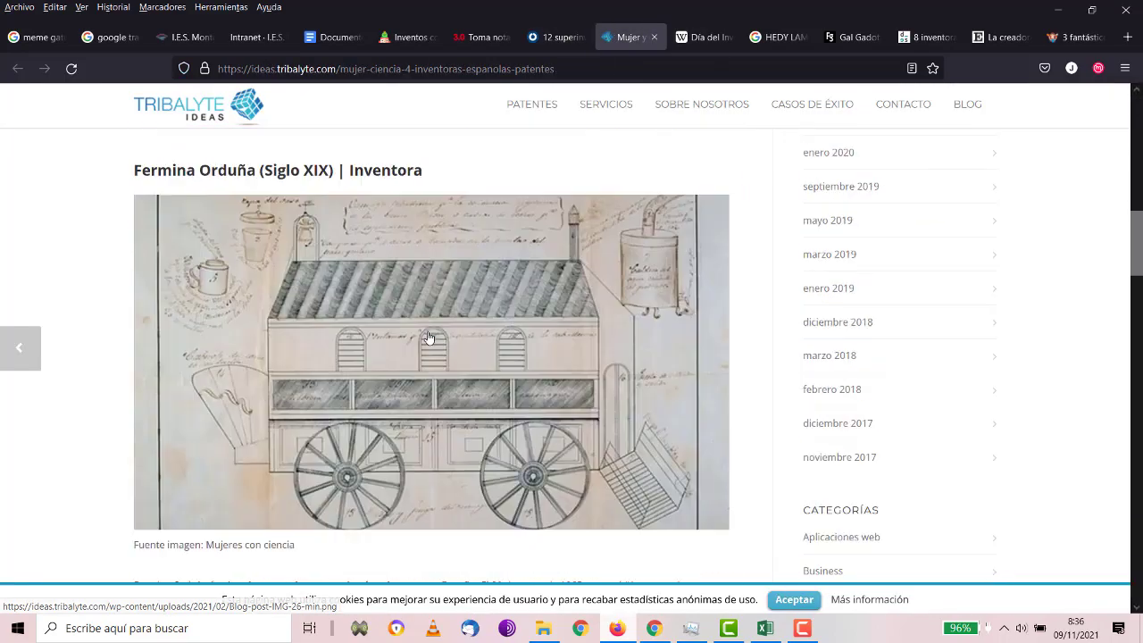
{"action": "scroll", "coordinate": [425, 338], "scroll_direction": "down", "scroll_amount": 15}
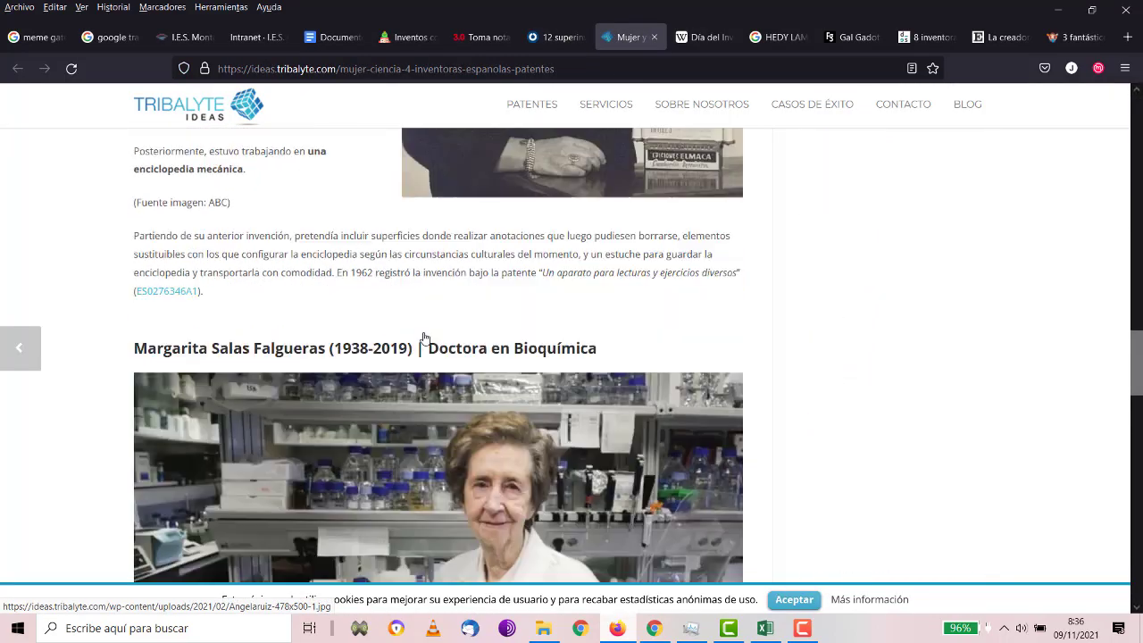
{"action": "scroll", "coordinate": [425, 338], "scroll_direction": "down", "scroll_amount": 10}
{"action": "scroll", "coordinate": [425, 338], "scroll_direction": "up", "scroll_amount": 3}
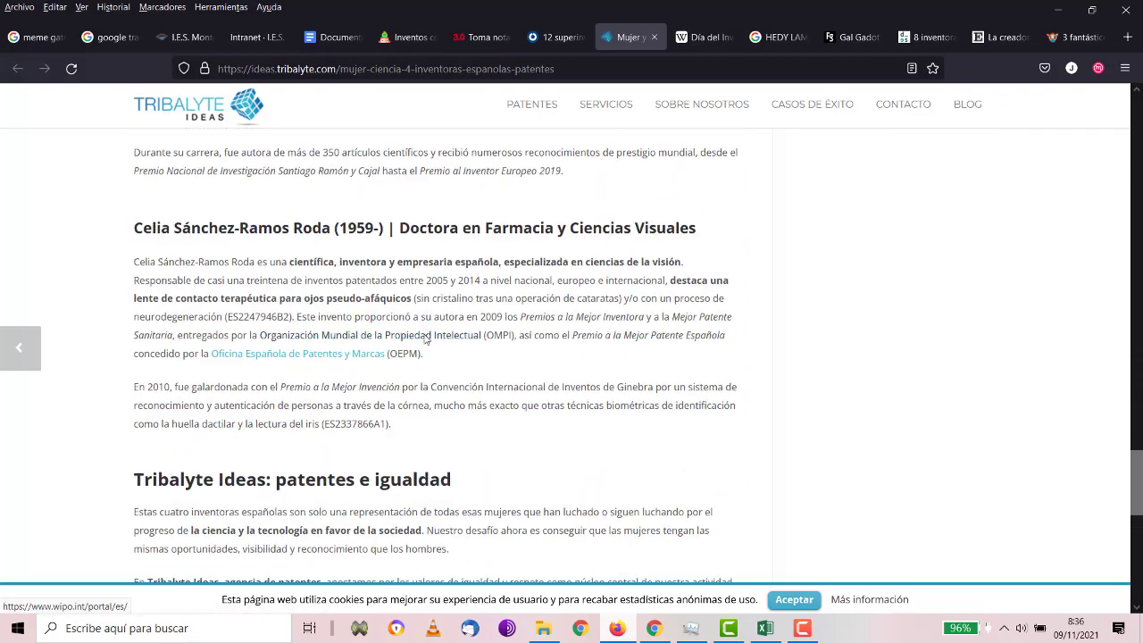
{"action": "scroll", "coordinate": [426, 338], "scroll_direction": "up", "scroll_amount": 20}
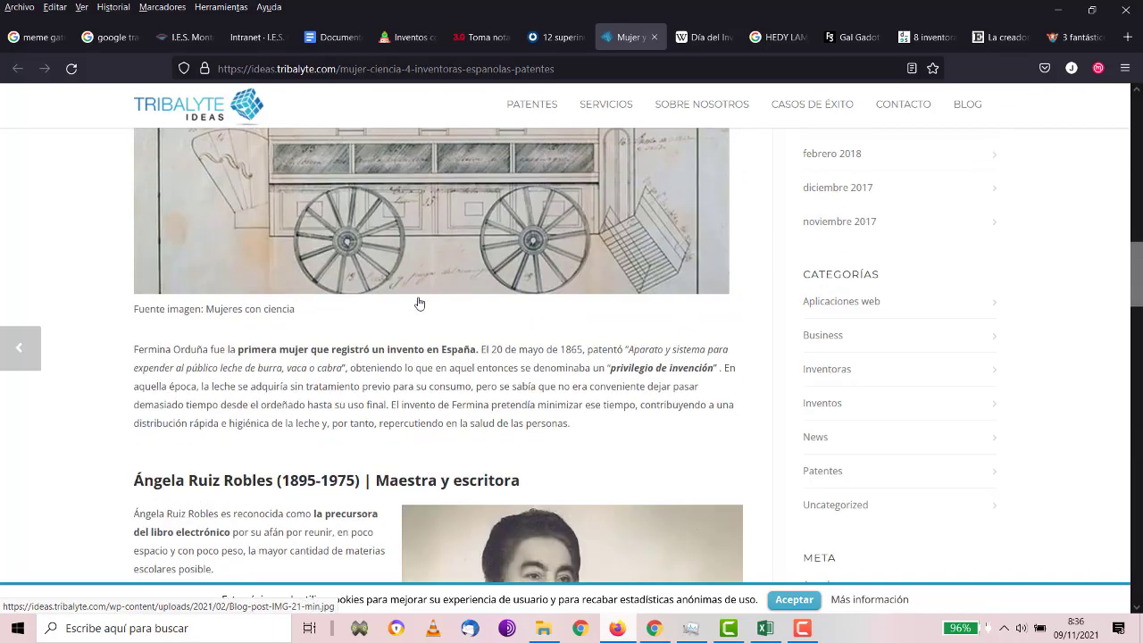
{"action": "scroll", "coordinate": [416, 312], "scroll_direction": "down", "scroll_amount": 10}
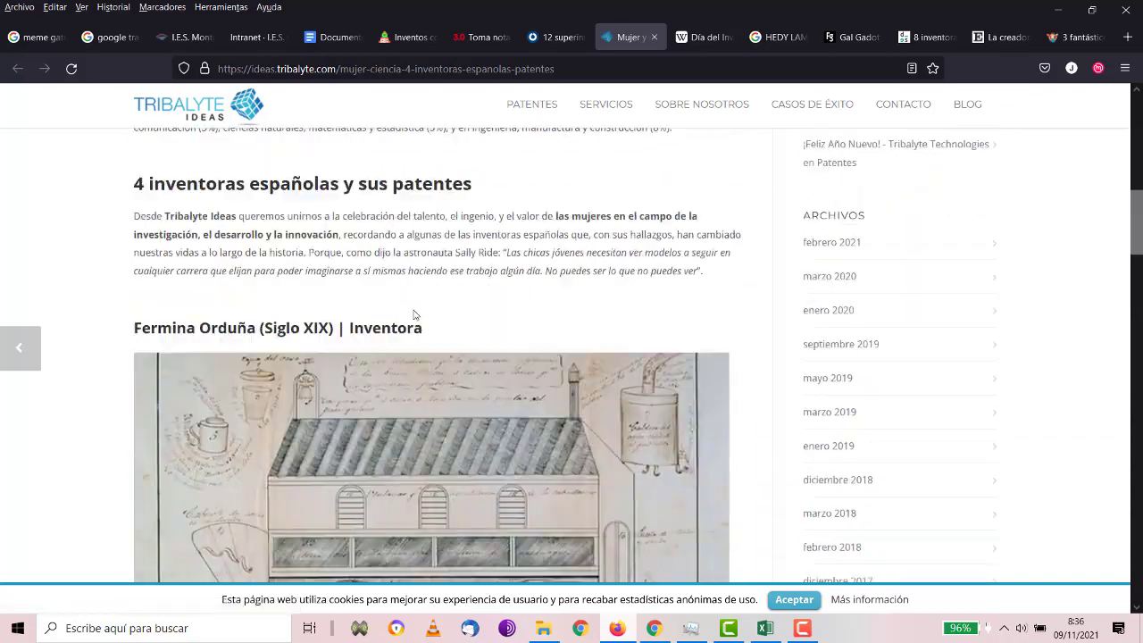
{"action": "scroll", "coordinate": [415, 315], "scroll_direction": "down", "scroll_amount": 1}
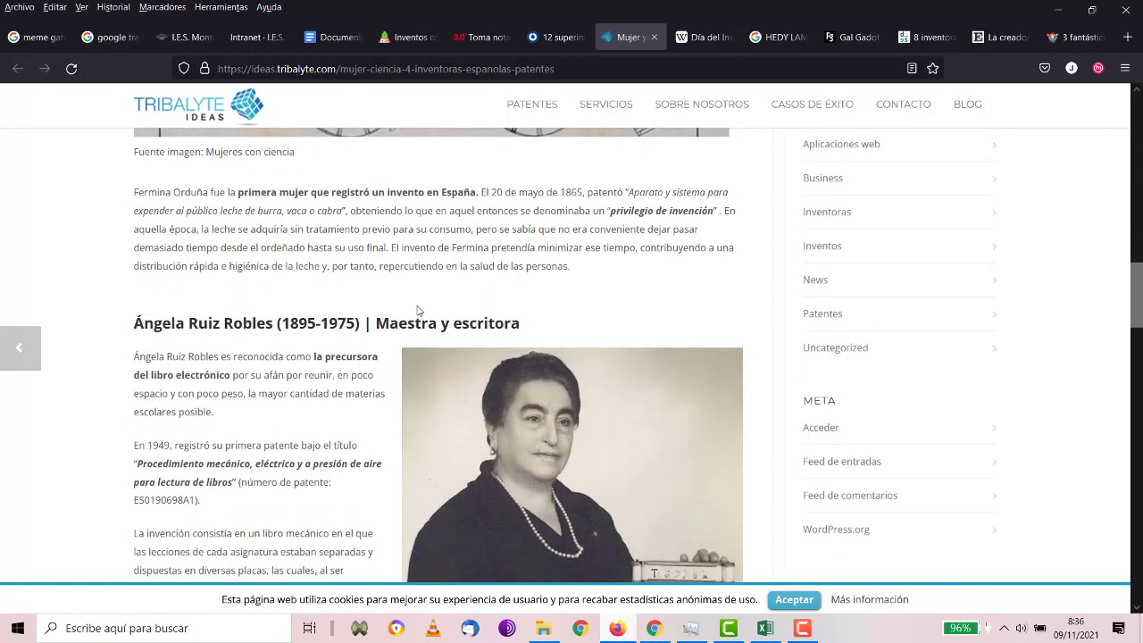
Step: Copy the name "Fermina Orduña" from the first inventor heading of the Tribalyte Ideas article
{"action": "scroll", "coordinate": [416, 309], "scroll_direction": "up", "scroll_amount": 7}
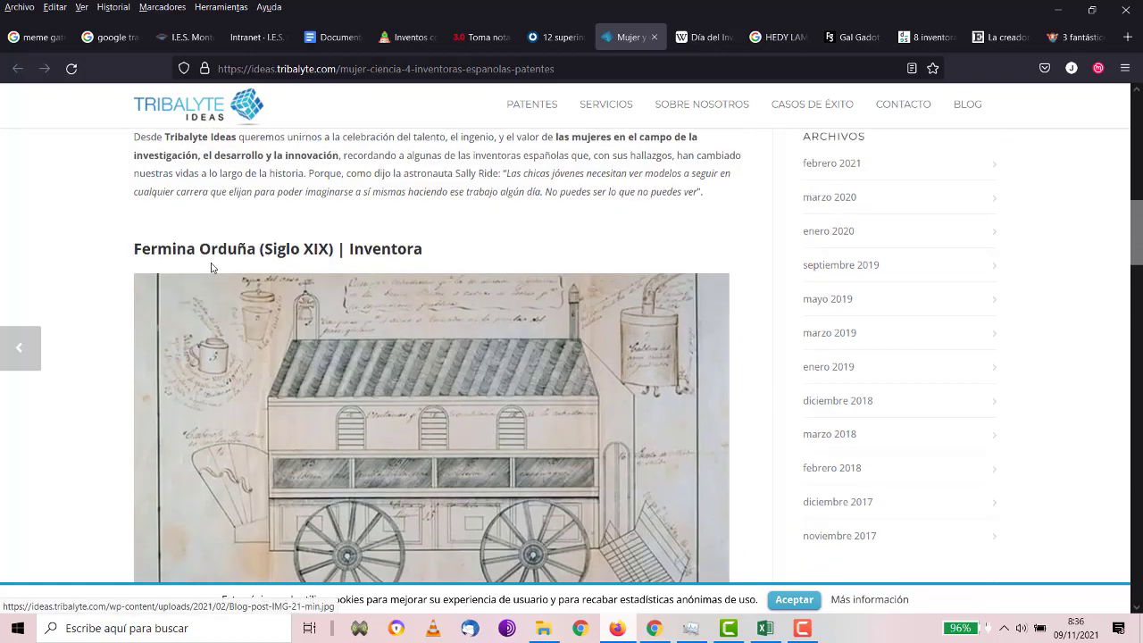
{"action": "left_click_drag", "start_coordinate": [252, 250], "coordinate": [257, 250]}
{"action": "key", "text": "ctrl+c"}
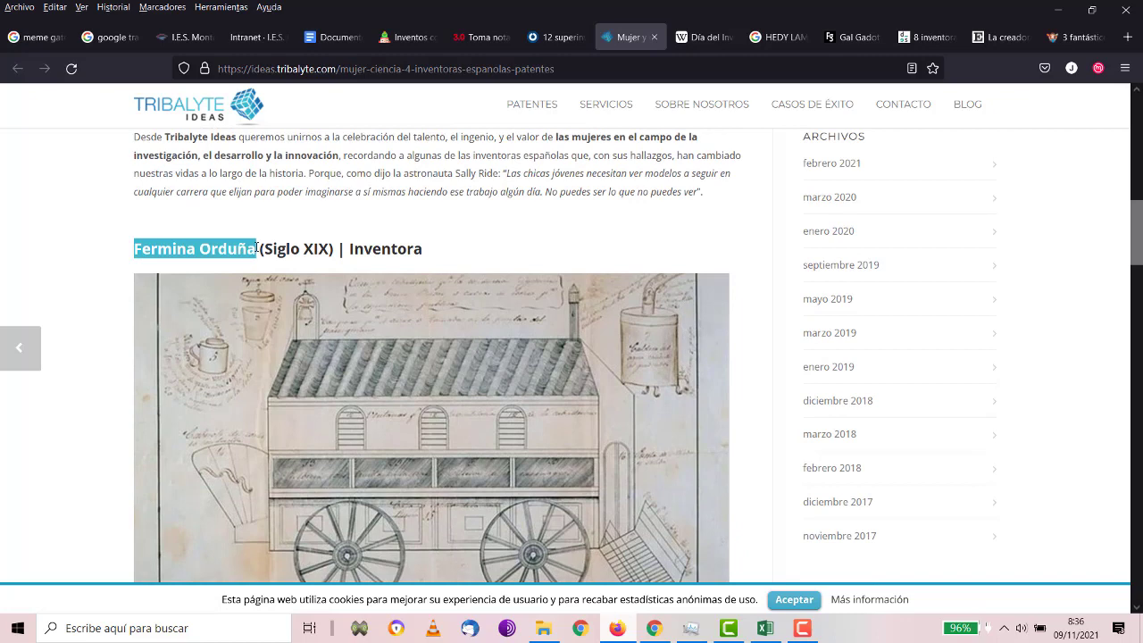
Step: Switch to Excel and paste "Fermina Orduña" into cell Y14 of the 4ESO-FG sheet
{"action": "left_click", "coordinate": [763, 627]}
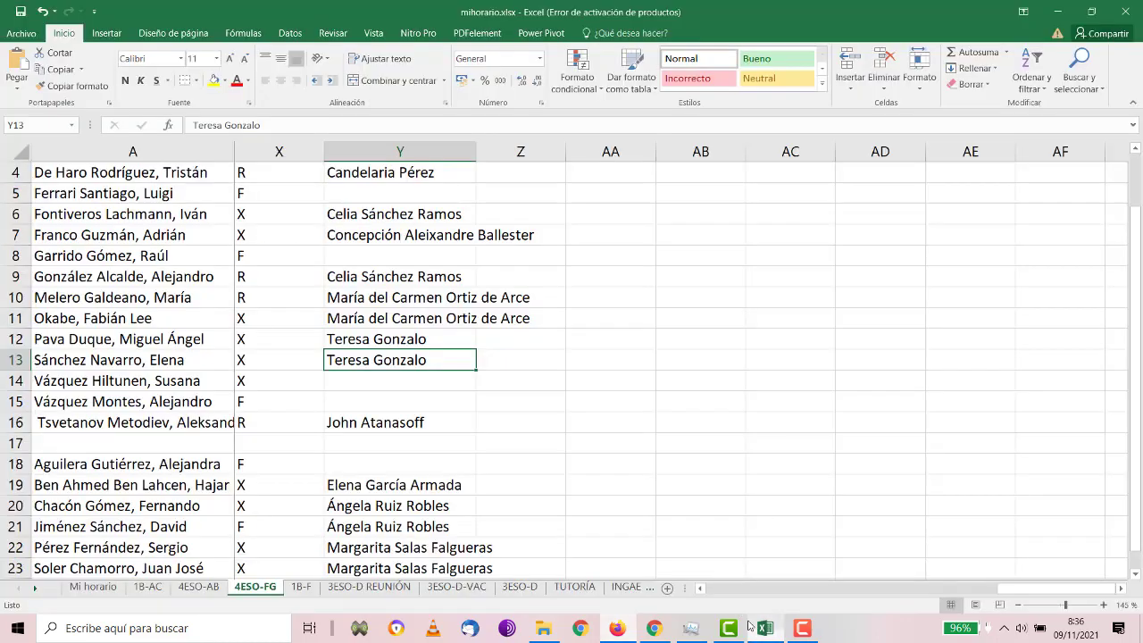
{"action": "left_click", "coordinate": [375, 402]}
{"action": "double_click", "coordinate": [374, 402]}
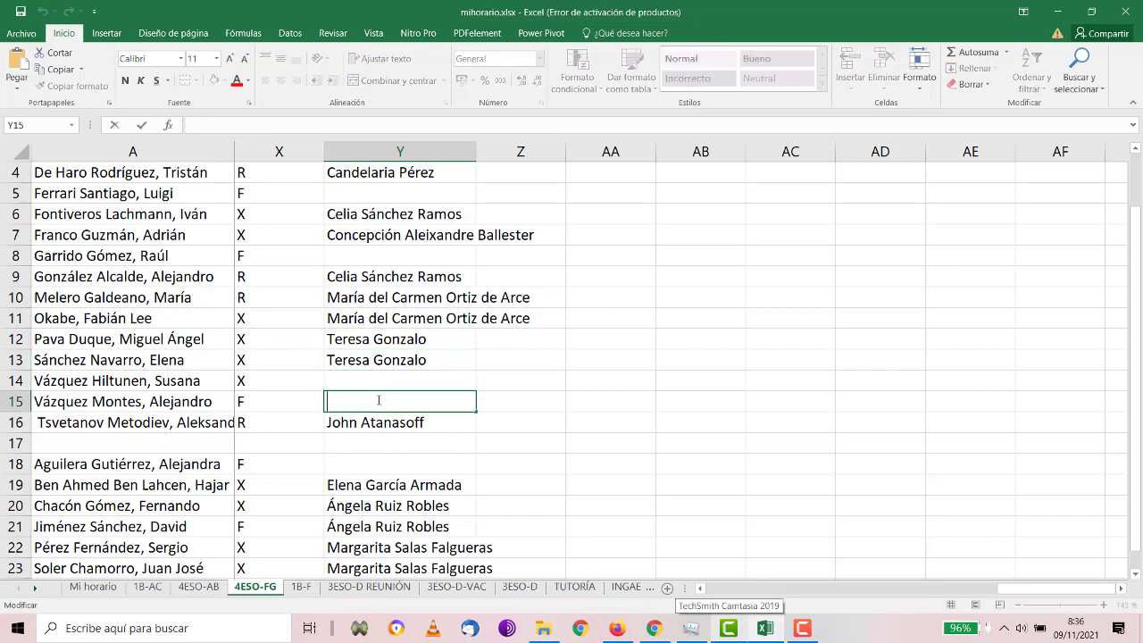
{"action": "left_click", "coordinate": [382, 382]}
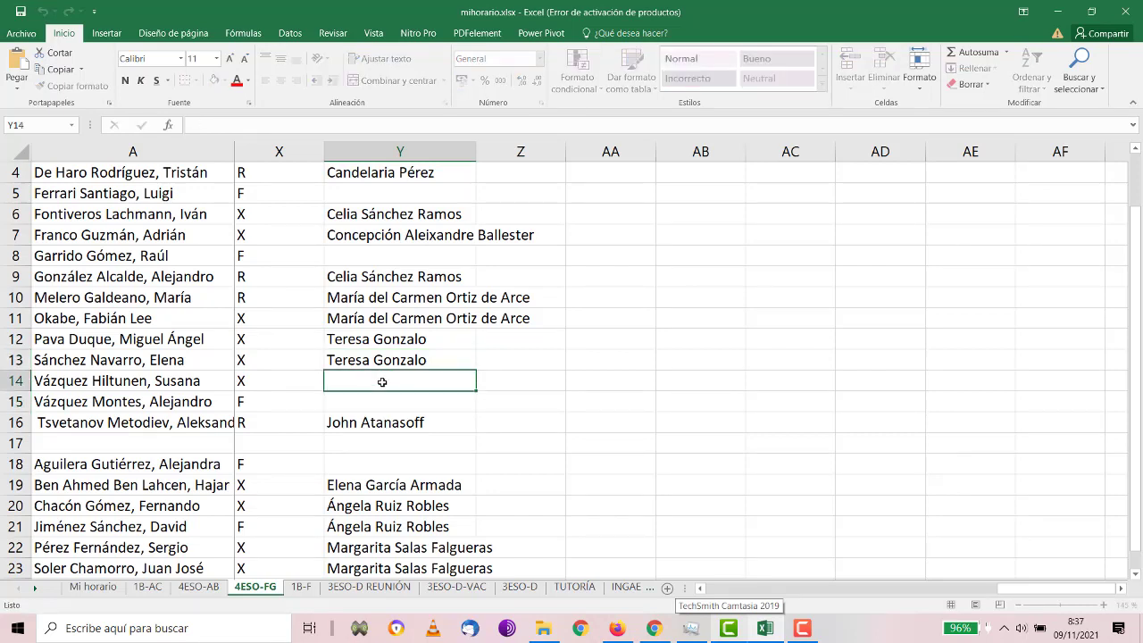
{"action": "key", "text": "ctrl+v"}
{"action": "left_click", "coordinate": [400, 443]}
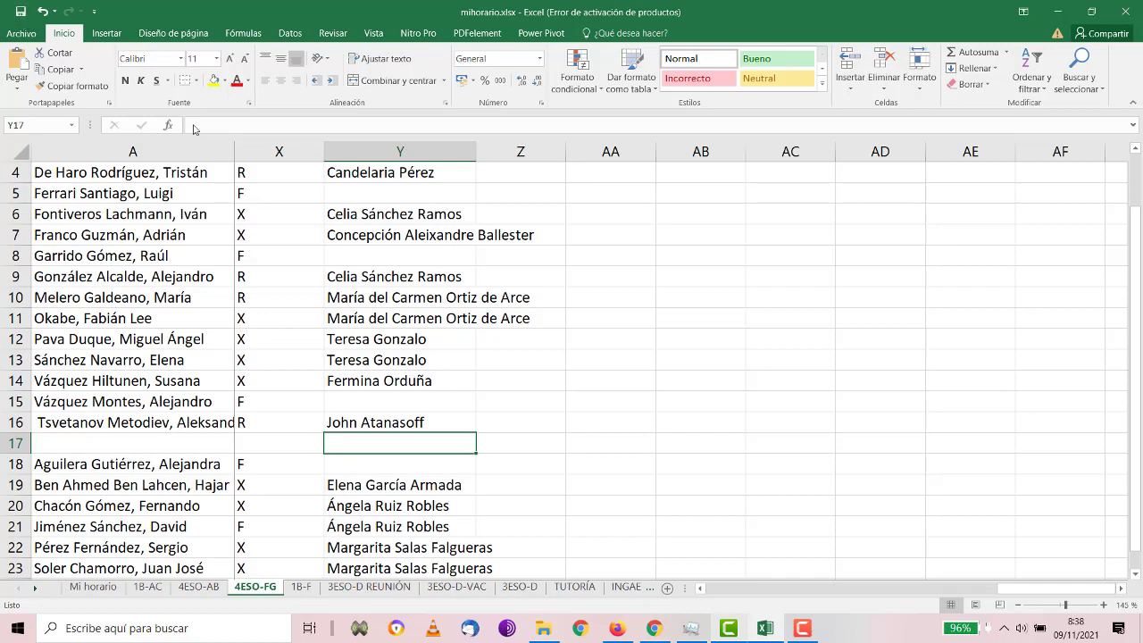
{"action": "scroll", "coordinate": [414, 396], "scroll_direction": "down", "scroll_amount": 2}
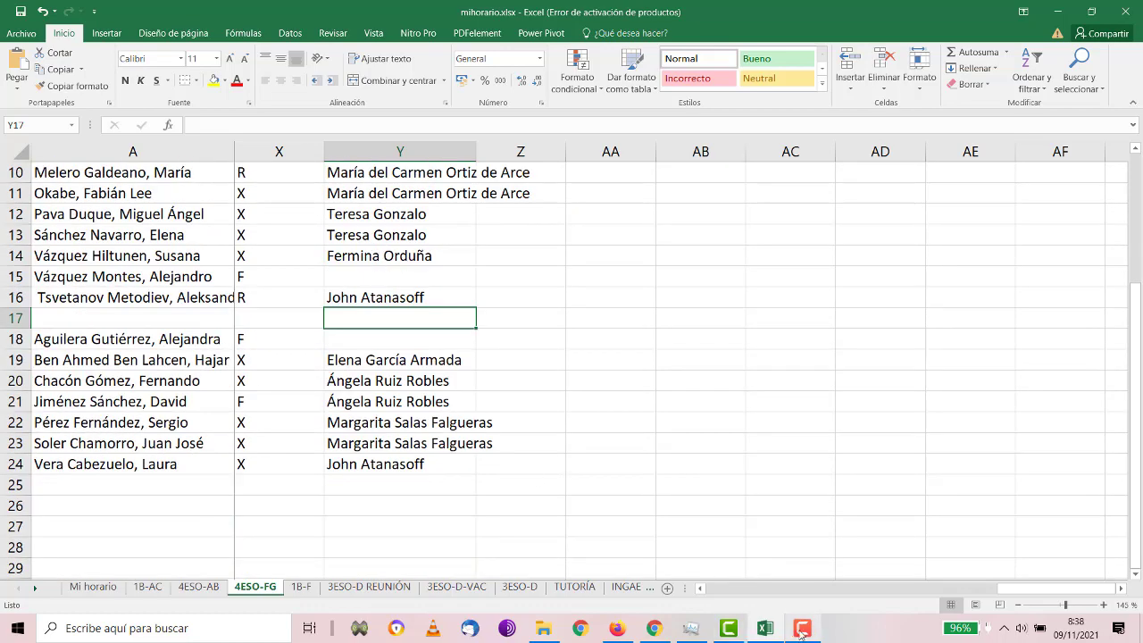